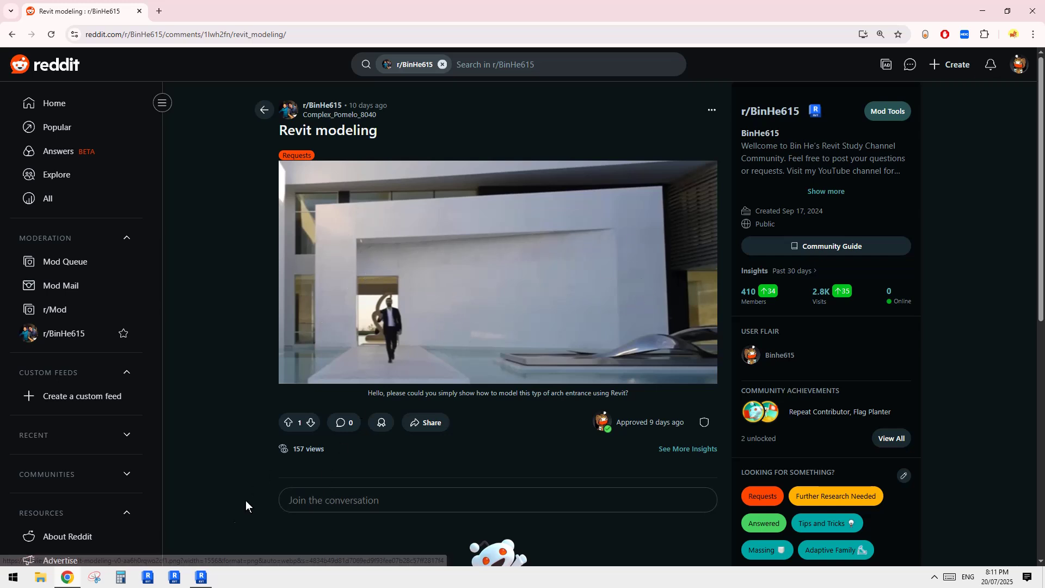
- Switch to Revit, create a new project model, and open its default 3D view
click(209, 570)
click(209, 576)
click(206, 577)
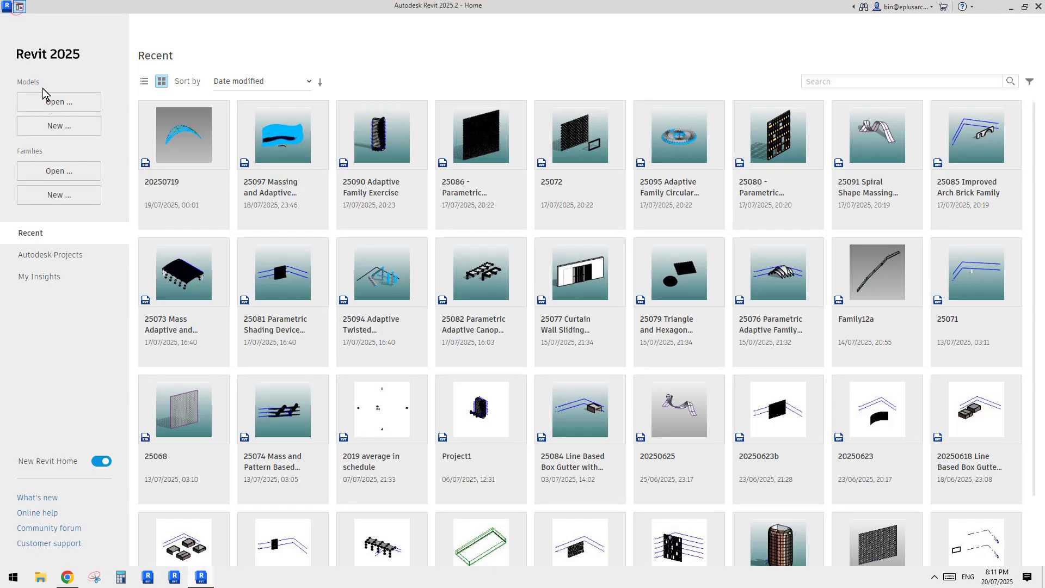
click(82, 134)
click(531, 342)
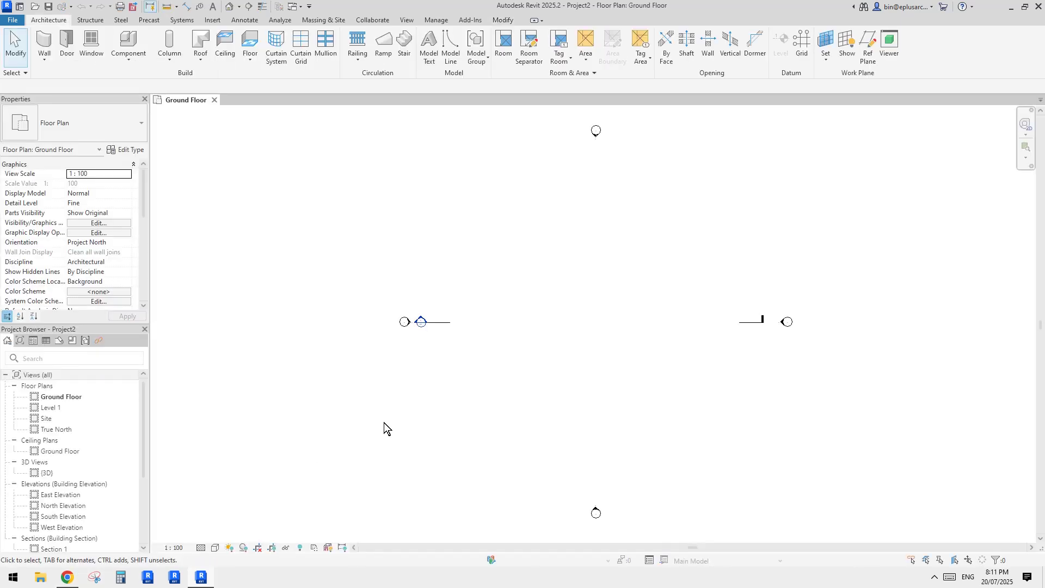
scroll(540, 361, up, 2)
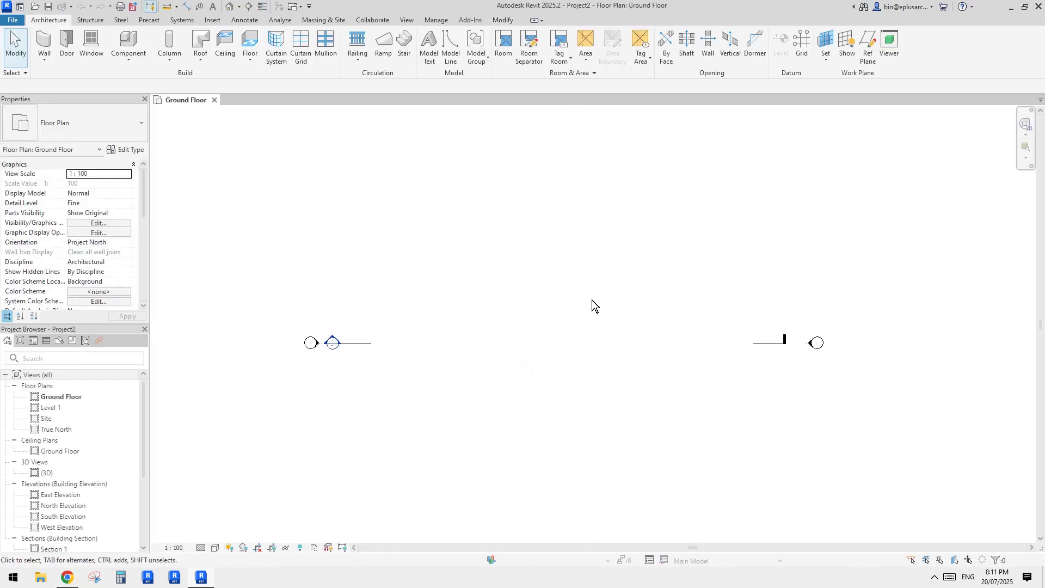
click(230, 8)
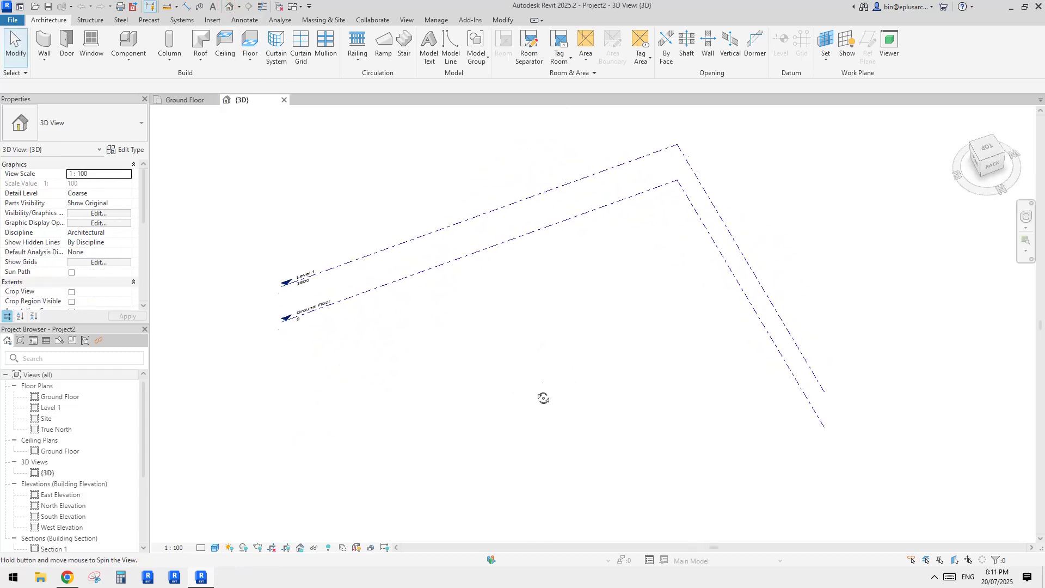
- Check the arch entrance photo in the Reddit post, and start the Wall tool in Revit with the Generic 300mm Wall type
click(67, 578)
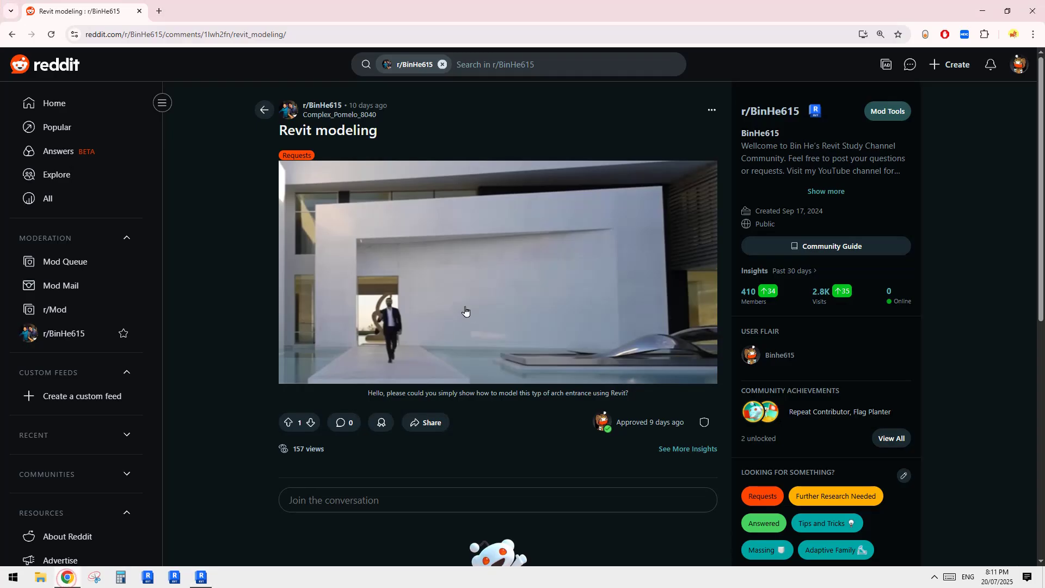
click(67, 578)
click(67, 580)
click(68, 578)
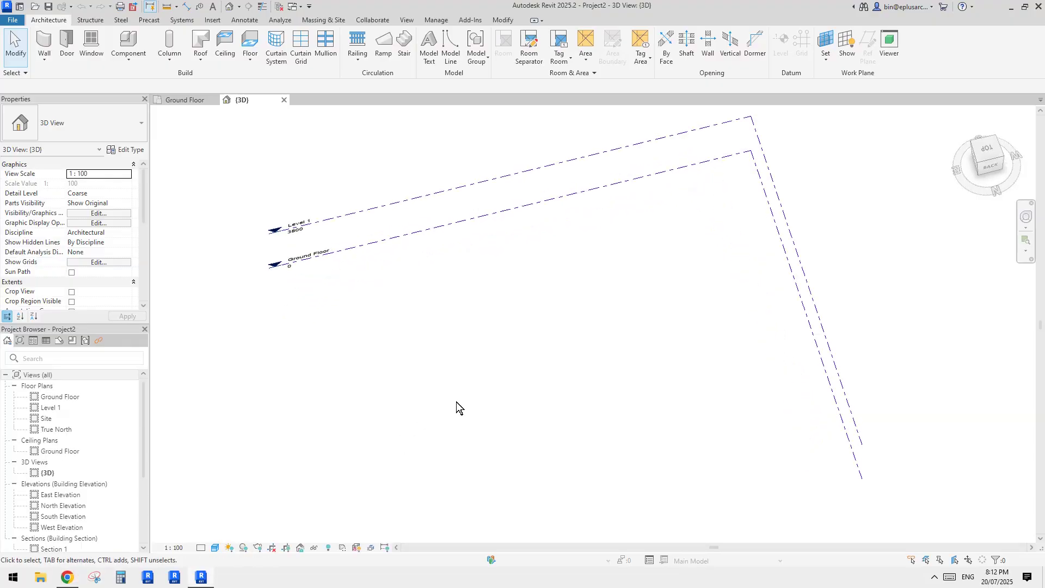
key(w)
key(a)
click(141, 123)
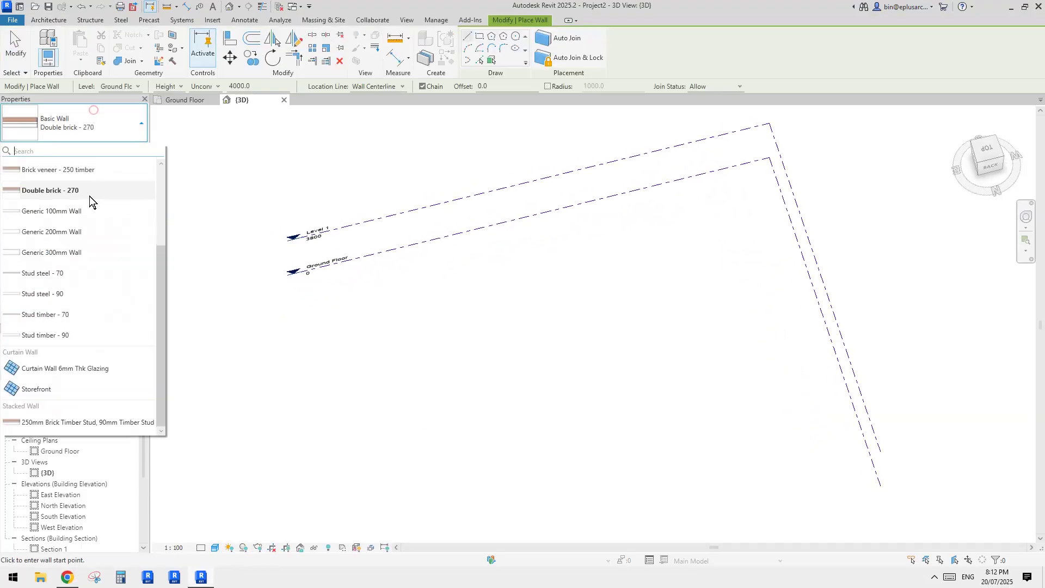
click(64, 253)
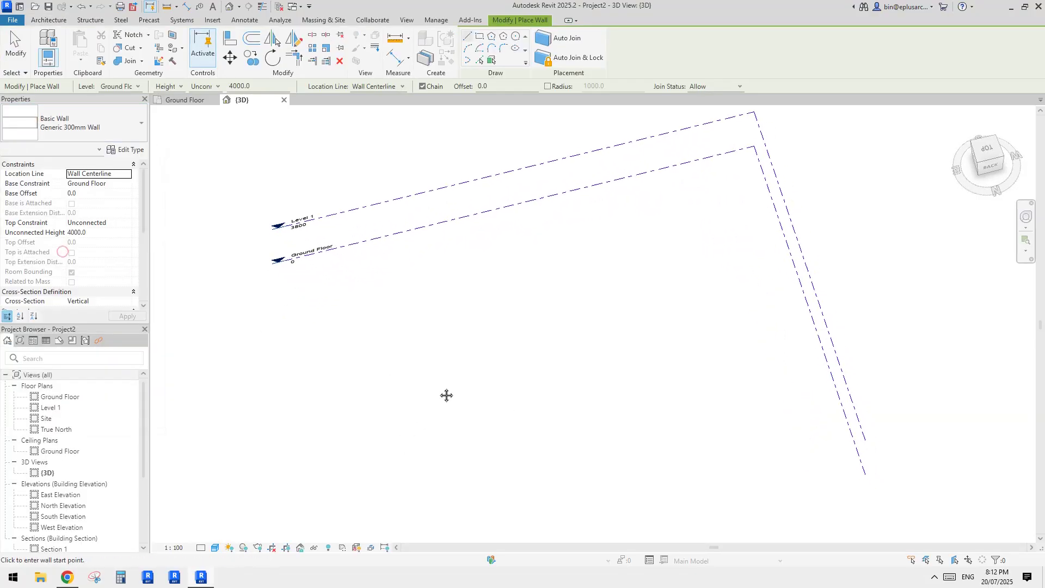
- Review the reference photo again and constrain the new walls' top to Up to level: Ground Floor with a 4500 mm top offset
click(69, 578)
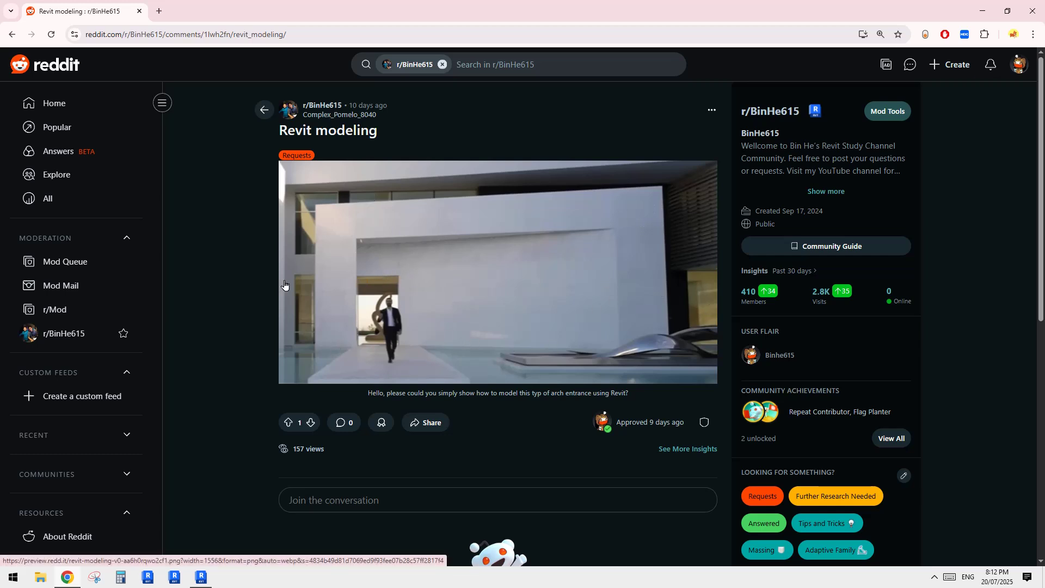
click(204, 578)
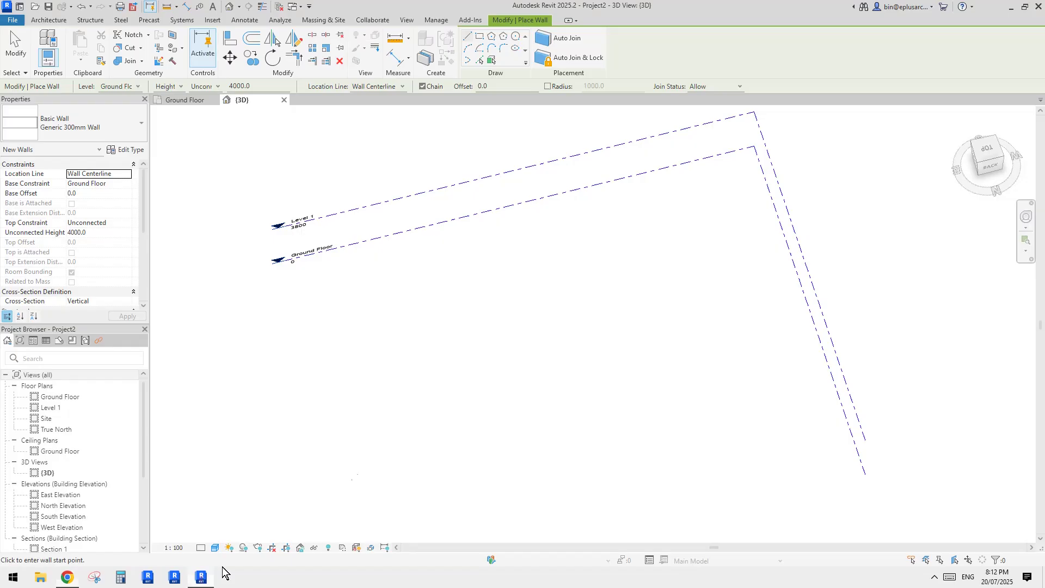
click(69, 578)
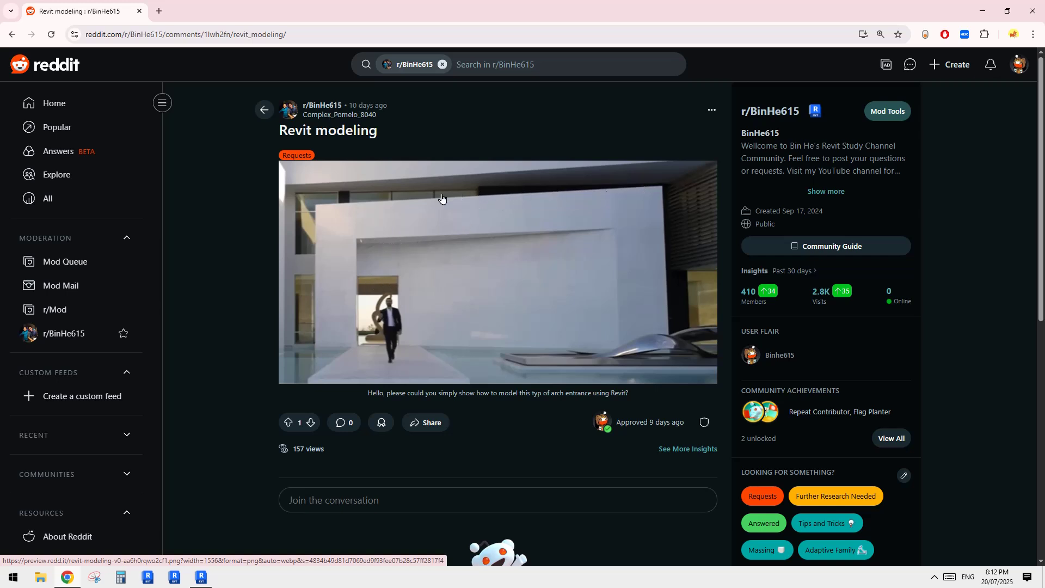
key(alt+Tab)
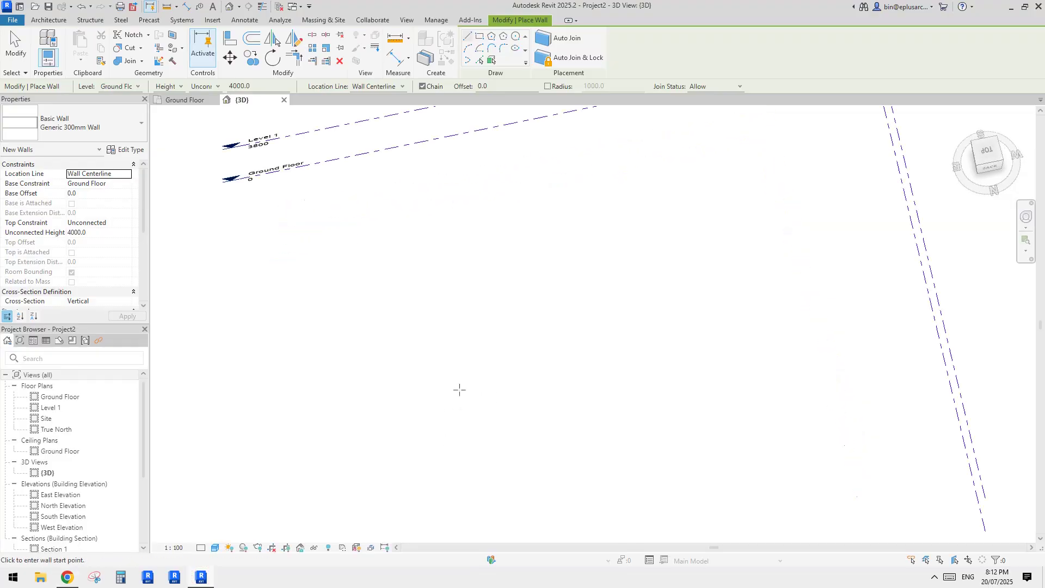
scroll(456, 391, up, 2)
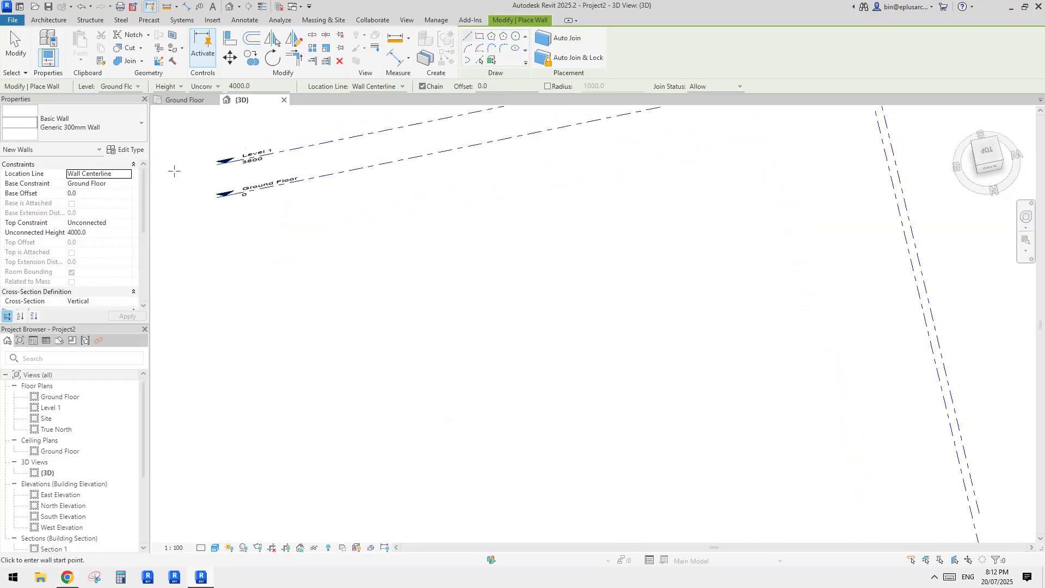
click(112, 221)
click(126, 224)
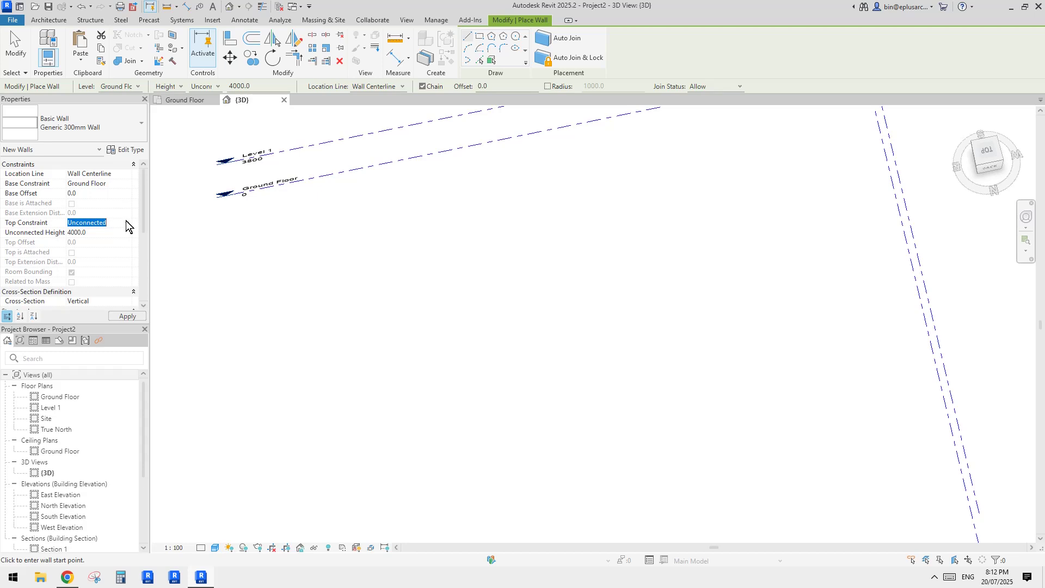
click(103, 234)
click(122, 222)
click(128, 223)
click(116, 236)
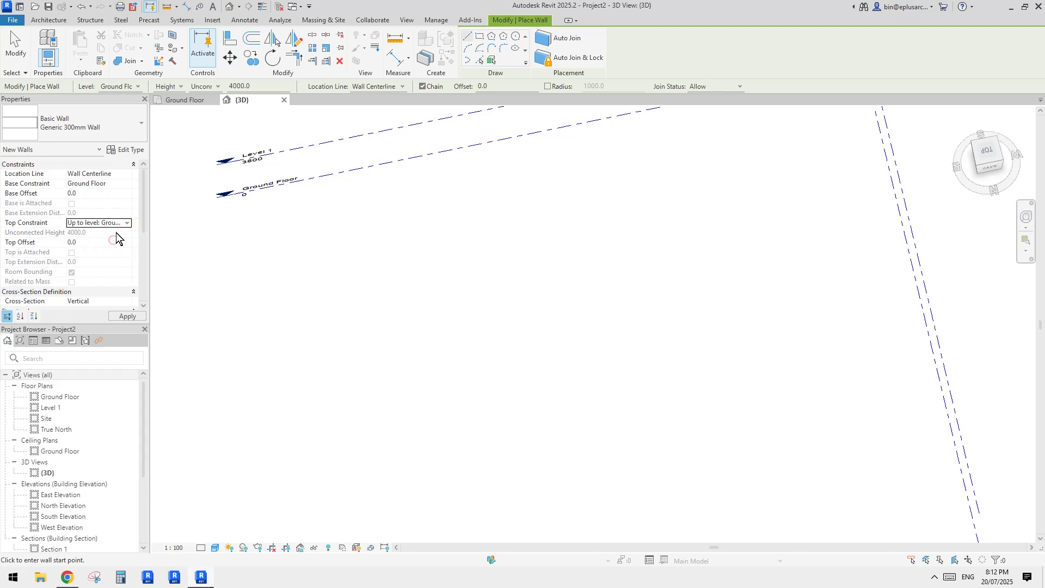
click(90, 243)
- Draw five connected walls: a front segment about 3400 mm long, a return about 1900 mm back, a short straight, a long angled segment and a straight end
middle_click(312, 289)
shift+middle_drag(544, 353, 524, 363)
click(353, 322)
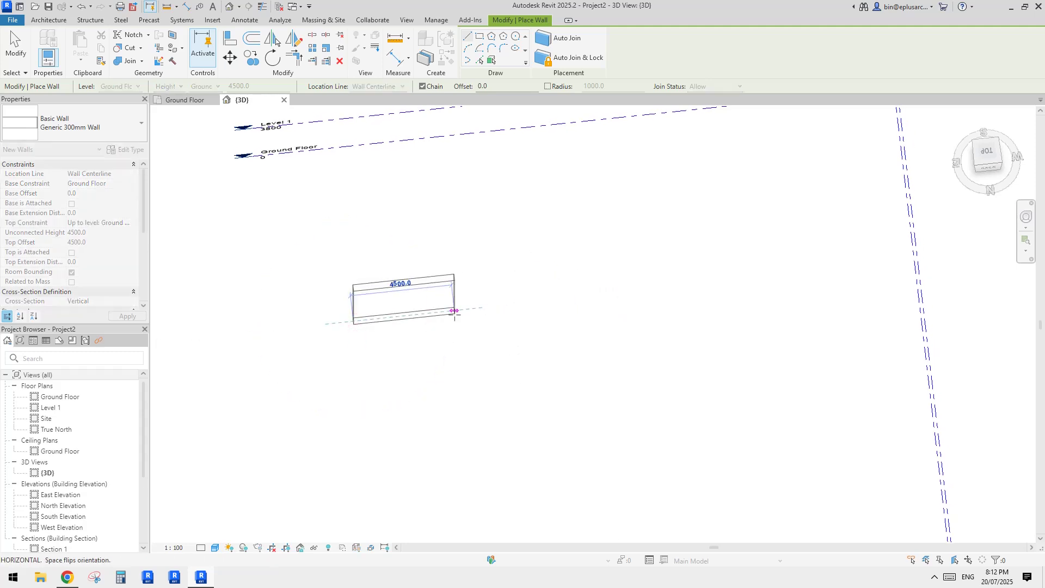
scroll(455, 312, down, 2)
shift+middle_drag(455, 312, 453, 321)
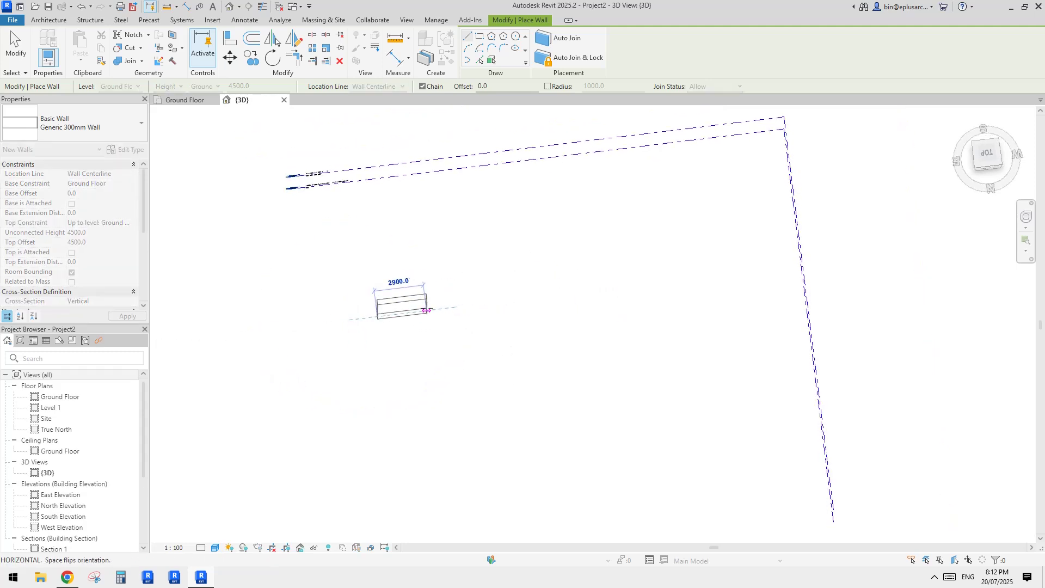
shift+middle_drag(540, 295, 516, 309)
shift+middle_drag(443, 280, 431, 306)
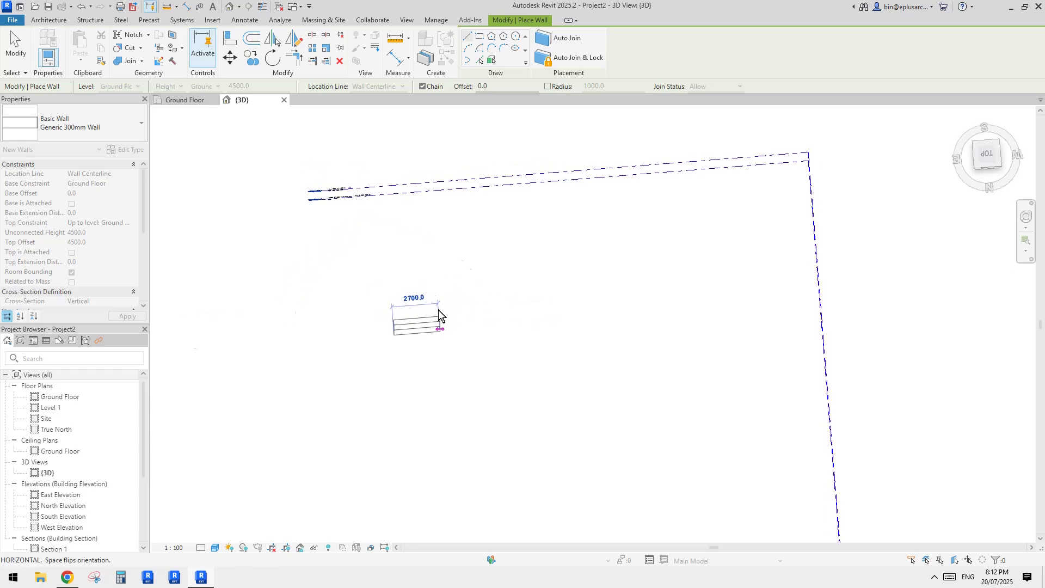
click(451, 326)
click(449, 285)
click(521, 283)
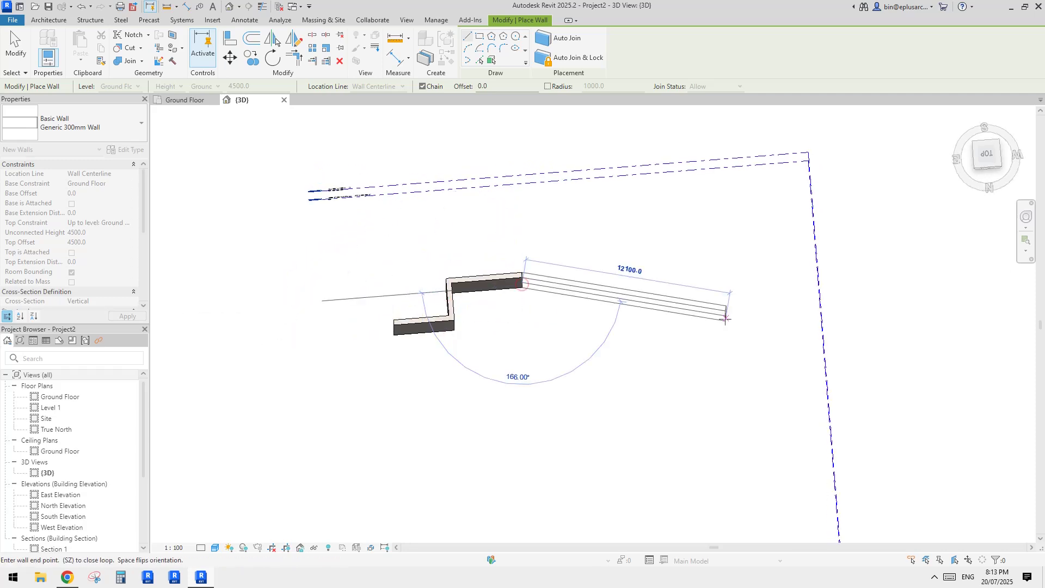
click(716, 306)
click(788, 295)
key(Escape)
shift+middle_drag(588, 364, 552, 255)
key(Escape)
shift+middle_drag(507, 295, 489, 276)
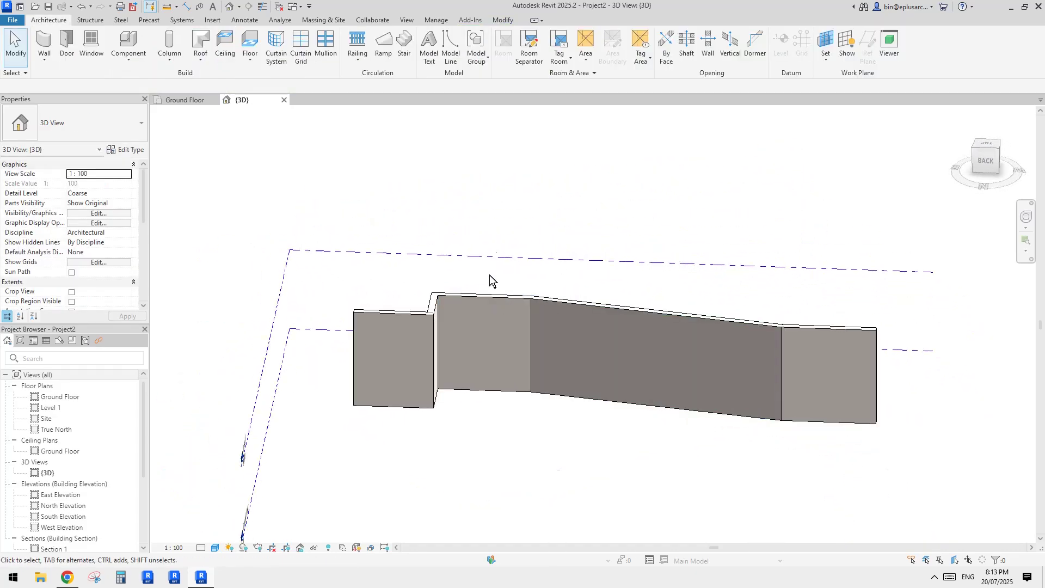
- Compare the drawn walls with the Reddit reference photo and view them straight on from the back
click(67, 576)
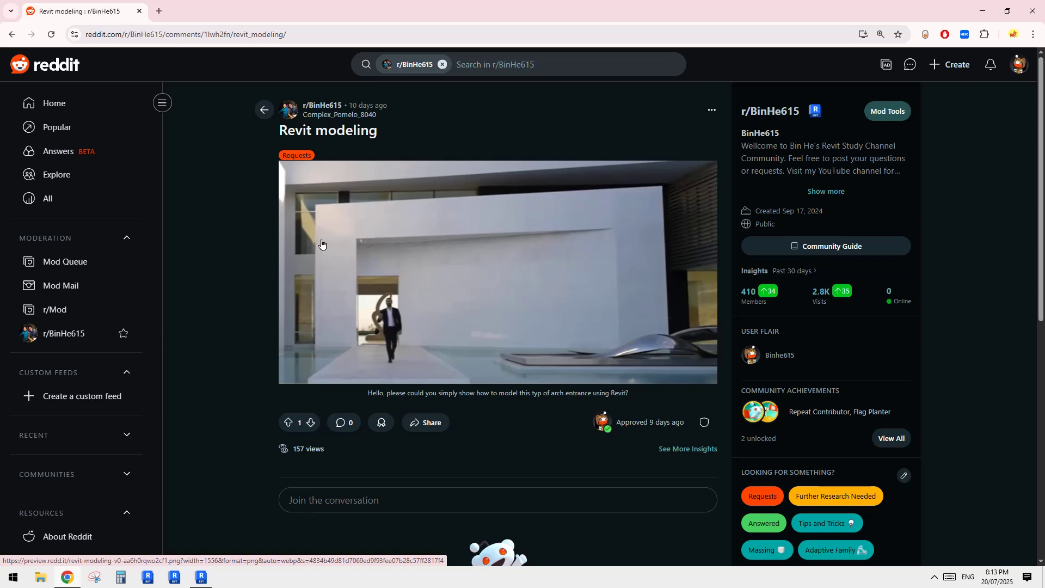
click(201, 577)
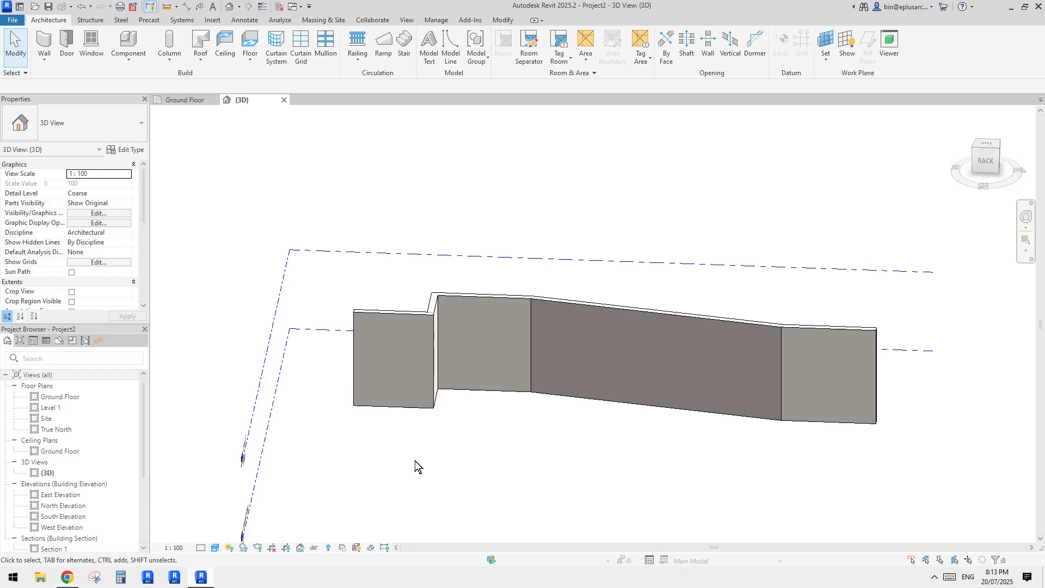
shift+middle_drag(514, 438, 504, 420)
middle_drag(481, 355, 431, 392)
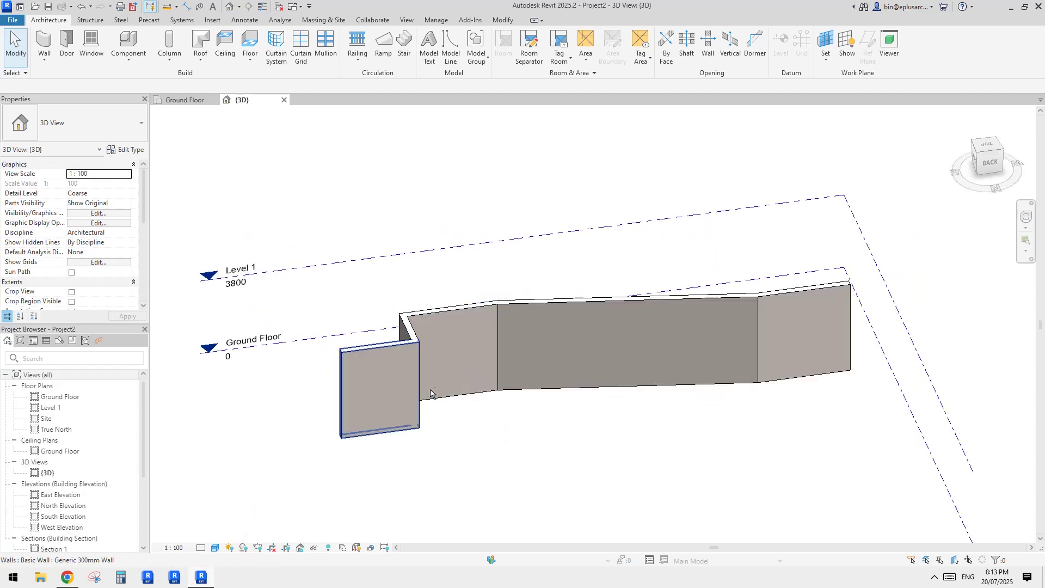
click(370, 405)
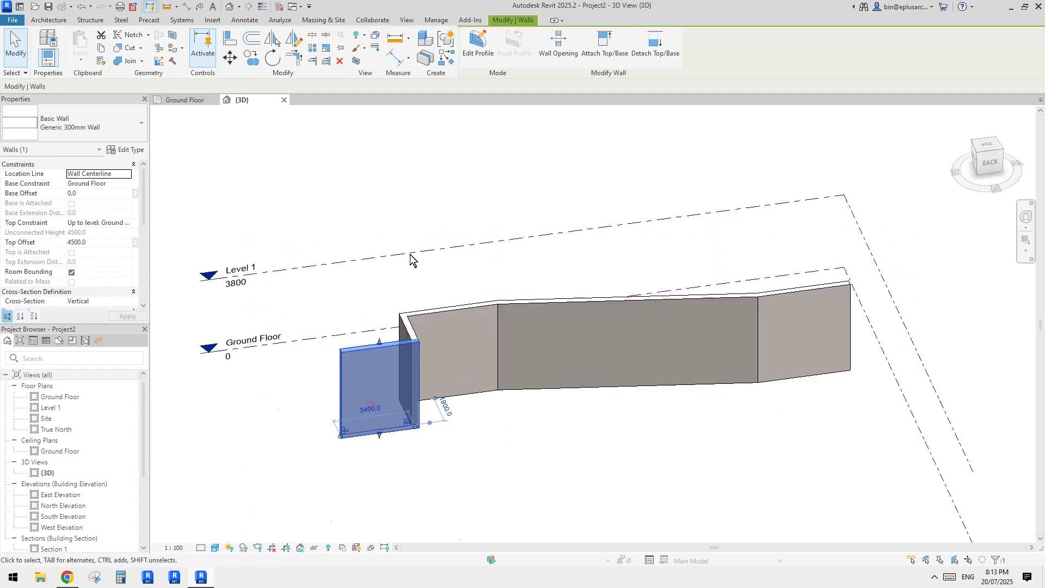
click(990, 162)
scroll(547, 318, down, 5)
key(Escape)
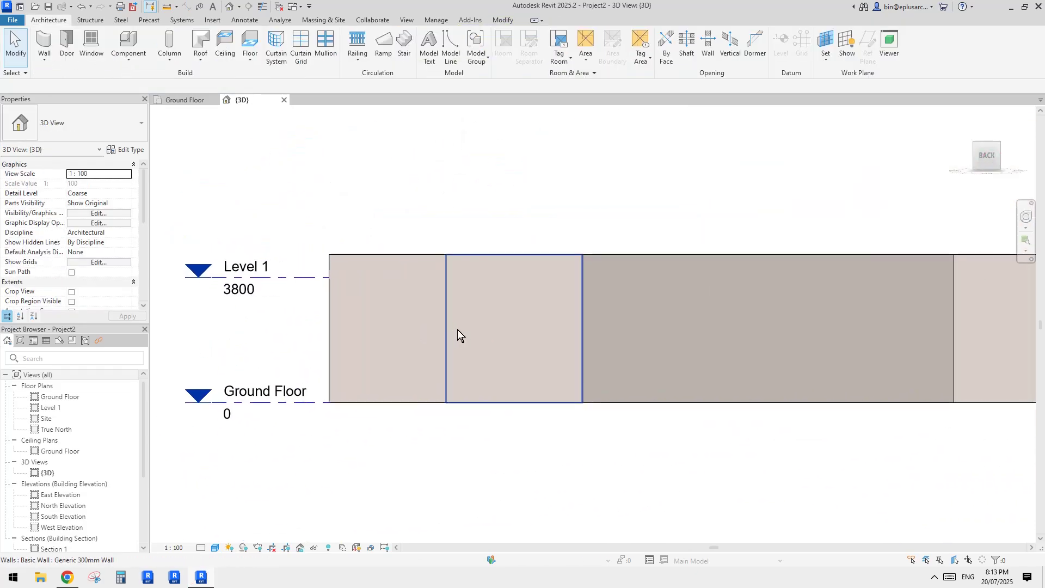
- Copy the short front wall vertically so the copy's base sits on the original wall's top edge
click(362, 343)
key(c)
key(o)
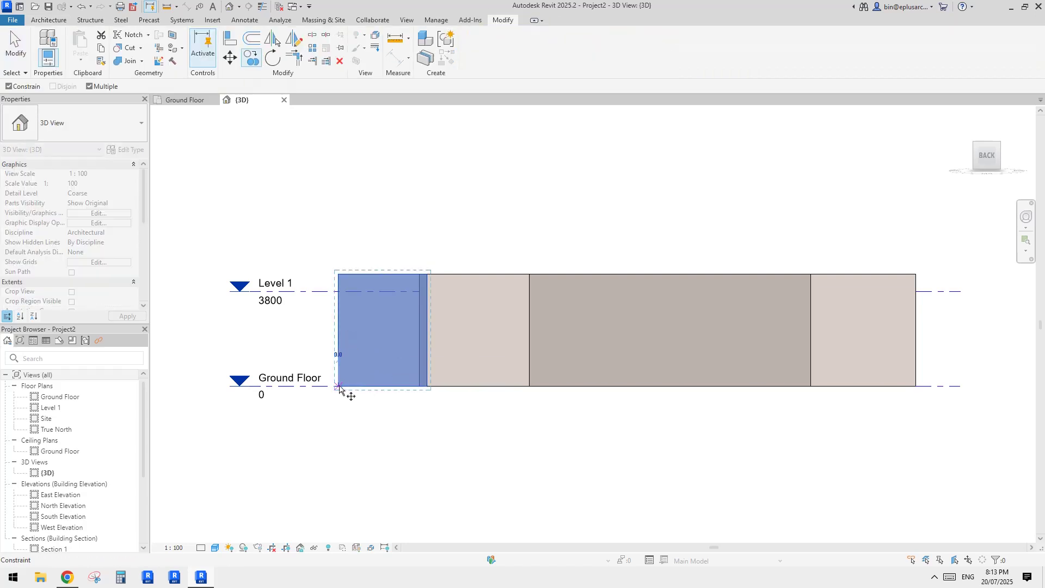
click(337, 275)
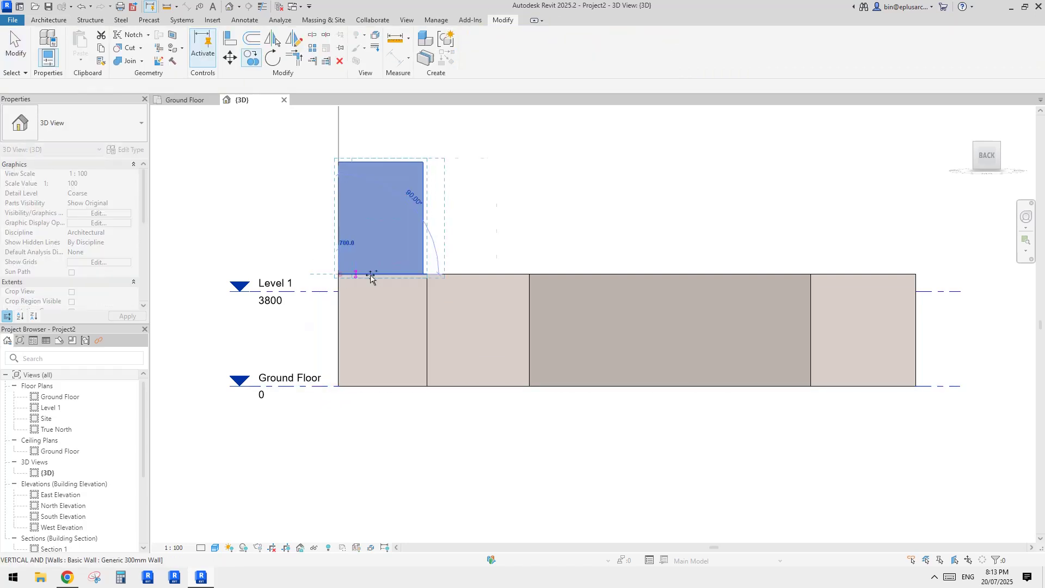
key(Escape)
key(Escape)
- Lower the top of the stacked wall copy to a height of about 2266 mm
click(394, 255)
shift+middle_drag(421, 276, 433, 276)
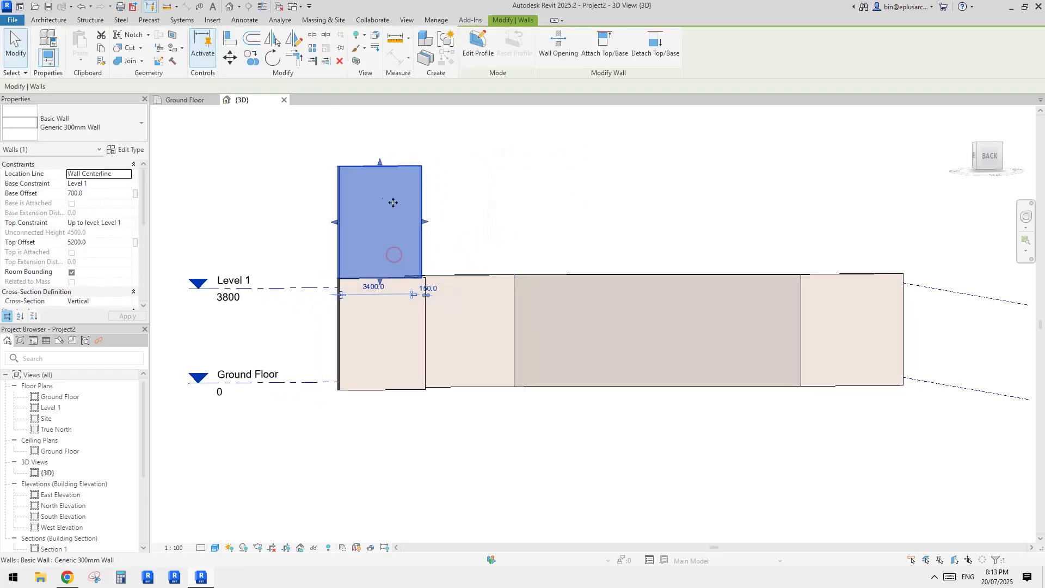
drag(380, 165, 380, 222)
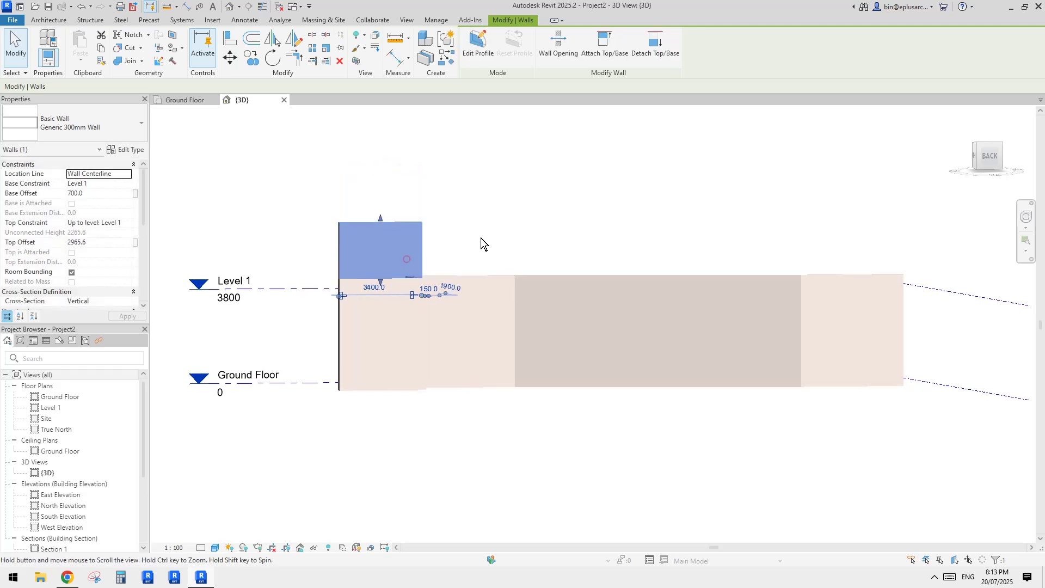
shift+middle_drag(359, 255, 338, 305)
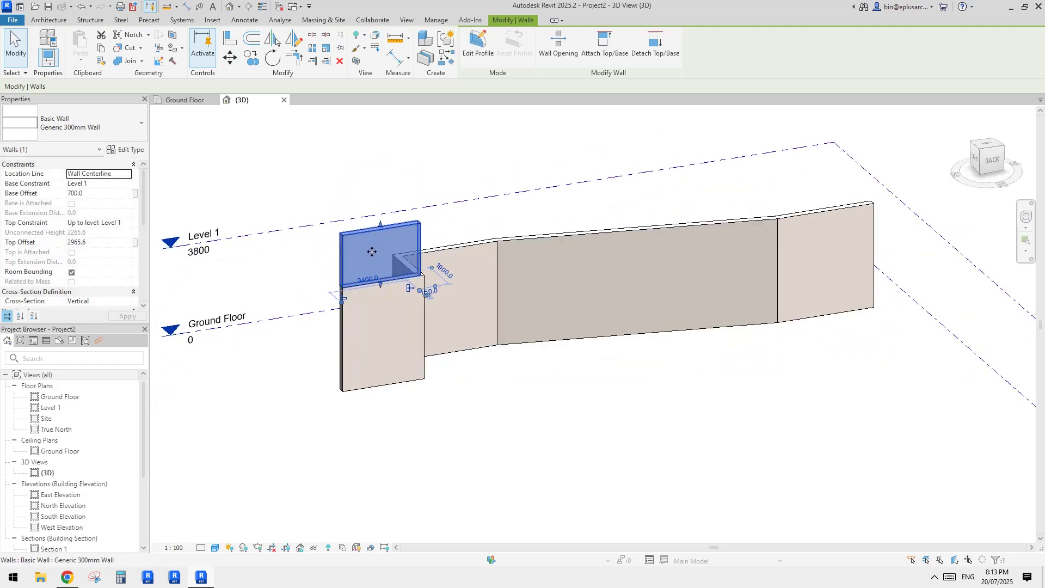
- Set the stacked wall's base constraint to Ground Floor with a base offset of 4500 mm
click(124, 224)
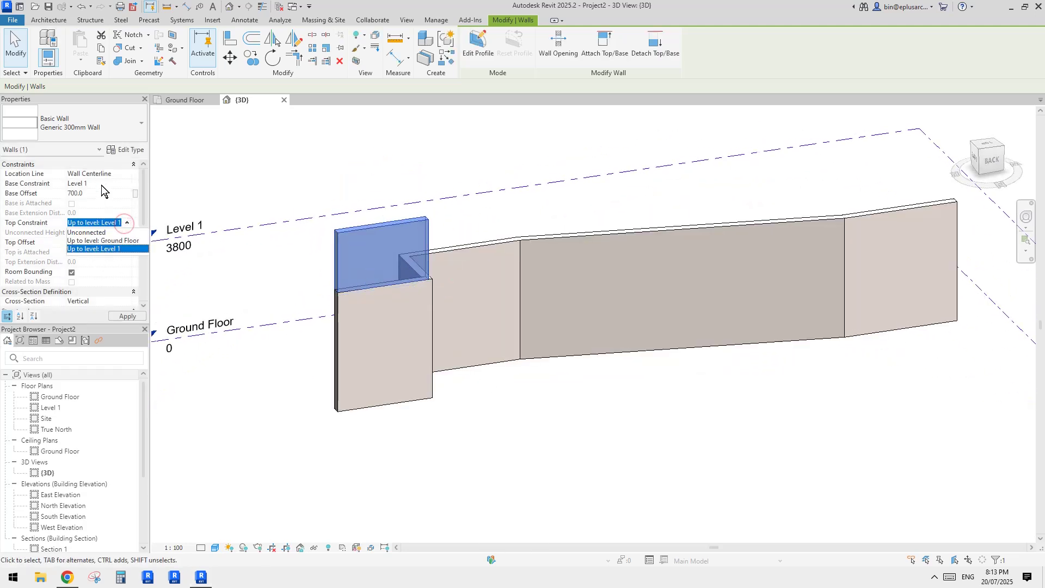
click(100, 186)
click(98, 193)
click(101, 195)
text(4500)
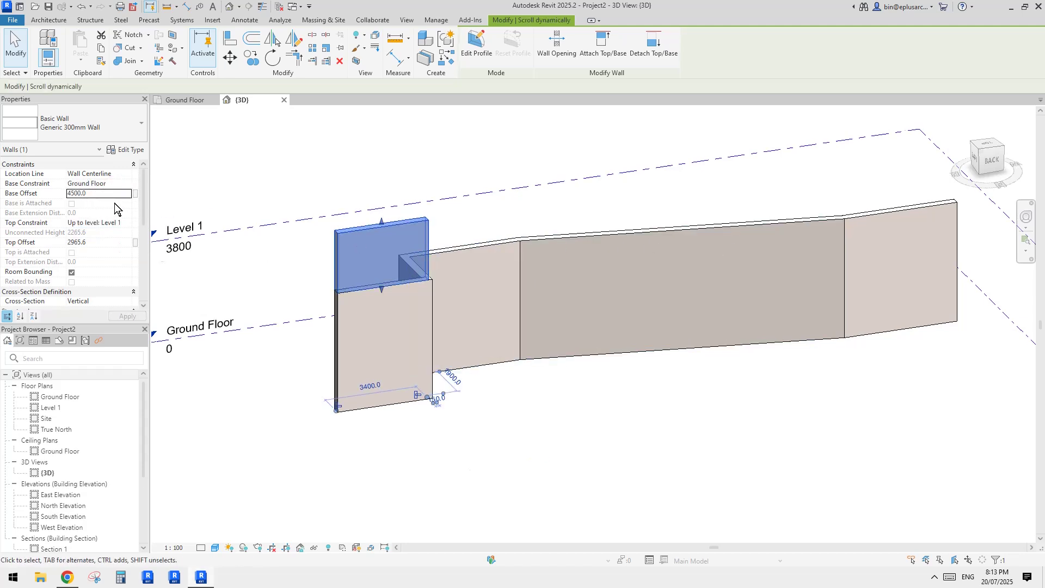
- Constrain the stacked wall's top to Up to level: Ground Floor with a top offset of 6000 mm
middle_drag(581, 252, 581, 259)
click(109, 223)
click(126, 223)
click(118, 241)
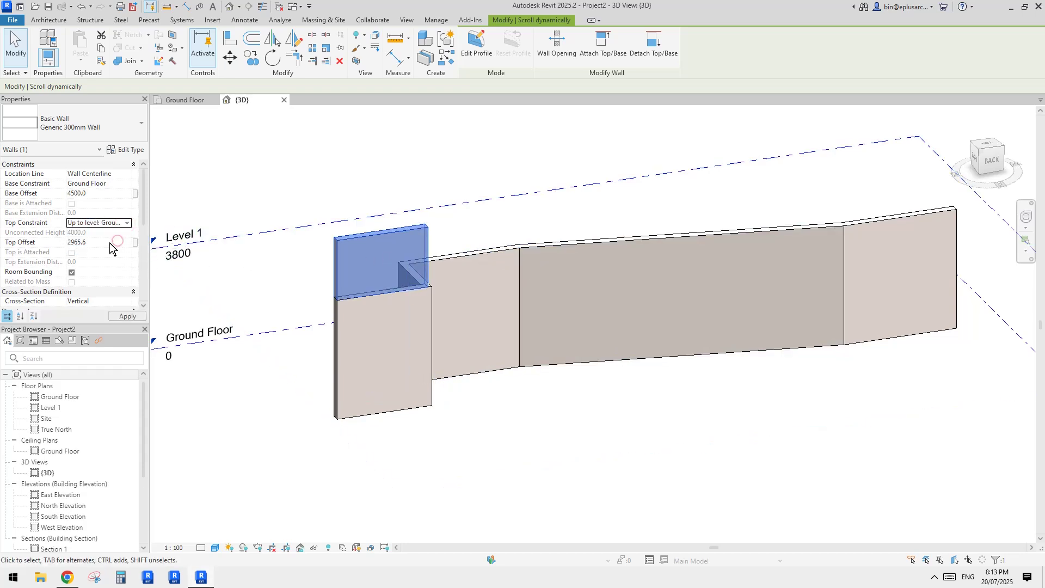
text(6000.0)
- Extend the stacked upper wall along the front so it reaches the far end of the long front wall
middle_drag(631, 260, 616, 299)
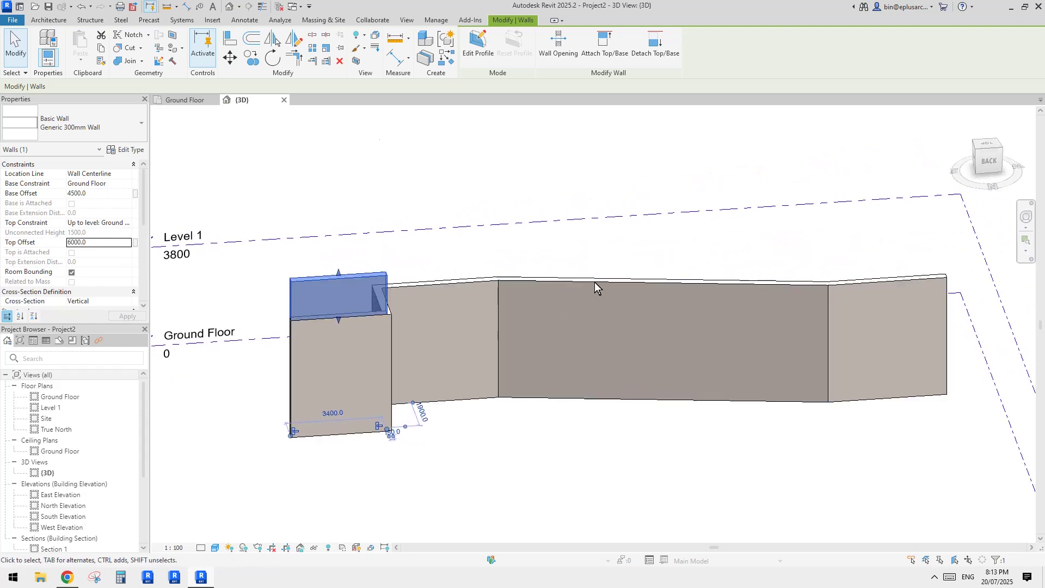
click(312, 61)
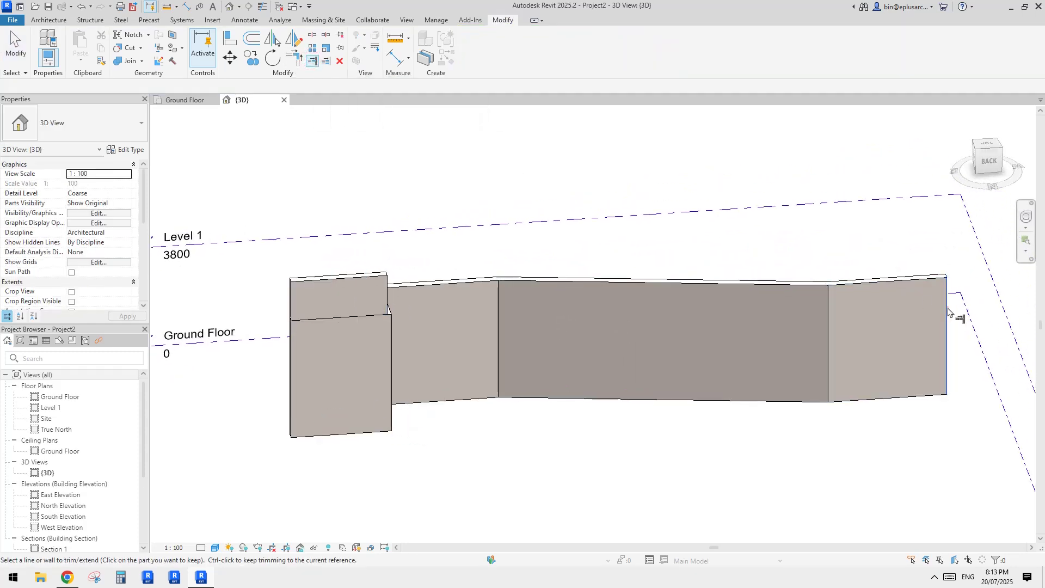
click(339, 289)
middle_drag(631, 281, 534, 231)
key(Escape)
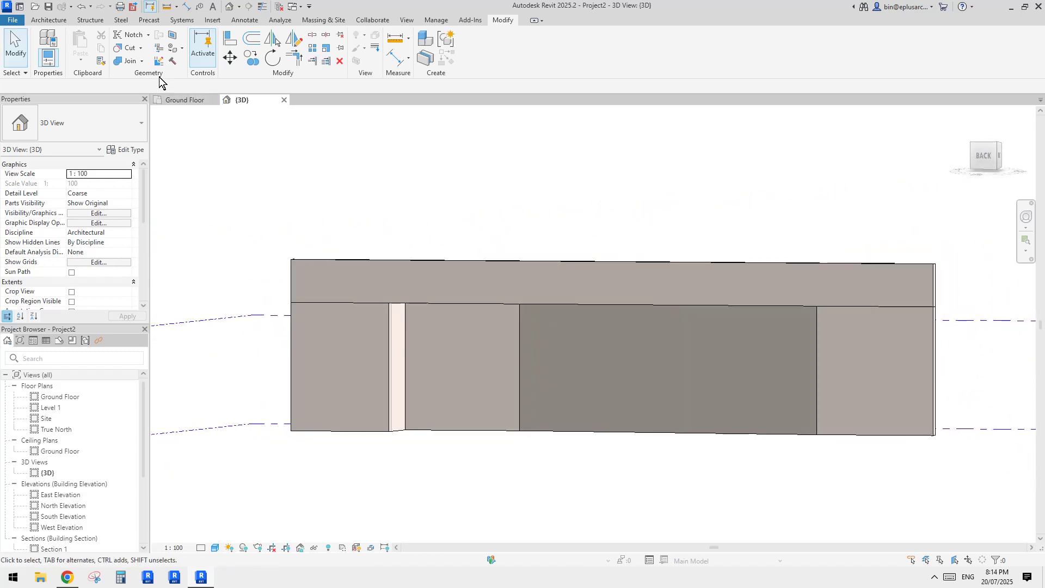
- Join the extended upper wall's geometry with the front wall below it at the far end
click(124, 62)
click(332, 276)
click(900, 332)
shift+middle_drag(735, 316, 691, 359)
key(Escape)
- Switch to the browser to check the arch entrance reference photo, and return to the Revit model
scroll(620, 314, up, 3)
key(alt+Tab)
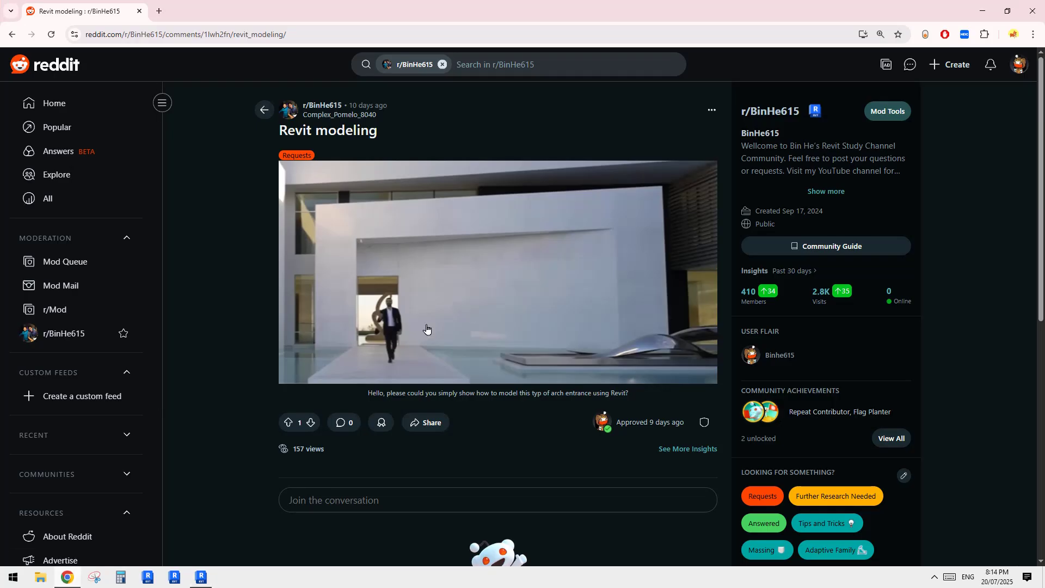
click(209, 576)
- Try to shorten the short rear wall to 3000 mm by moving only its own end, and undo the change
shift+middle_drag(536, 343, 639, 308)
scroll(623, 335, up, 1)
scroll(638, 308, up, 1)
key(Tab)
click(636, 272)
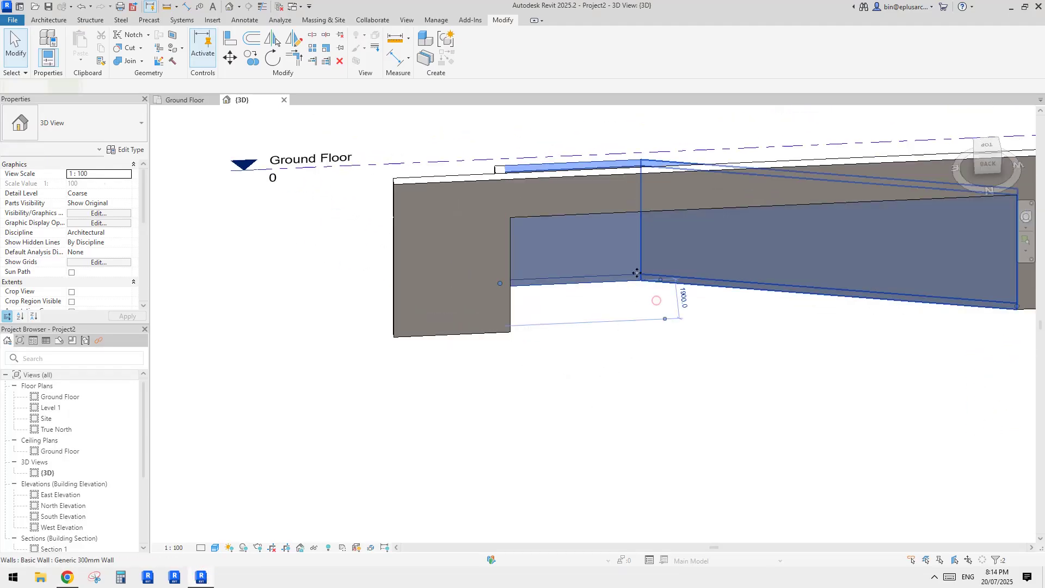
middle_drag(503, 259, 490, 343)
shift+middle_drag(589, 361, 606, 389)
scroll(632, 344, up, 1)
click(642, 384)
key(Tab)
click(606, 325)
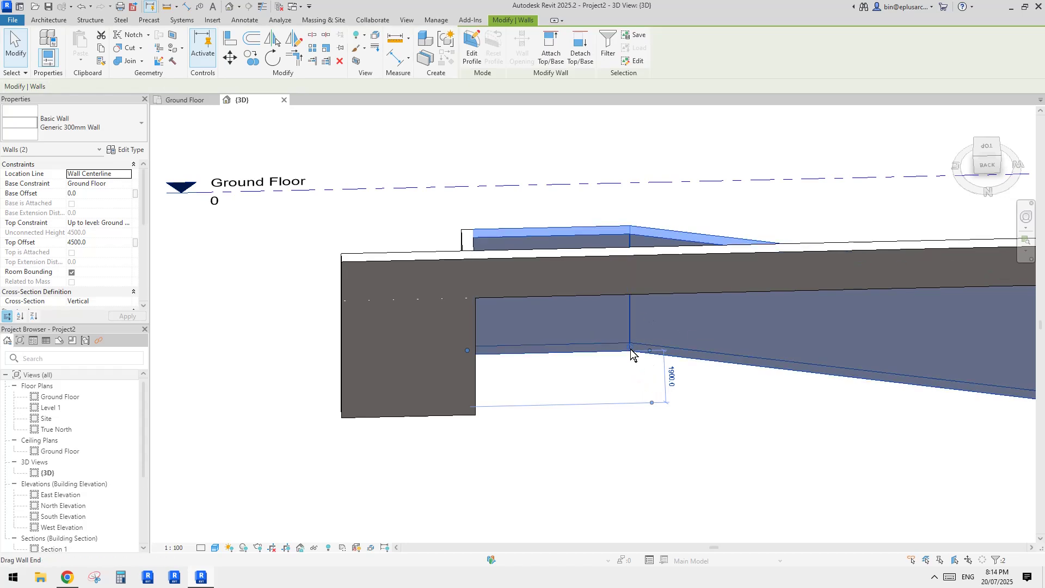
click(603, 339)
scroll(630, 348, up, 2)
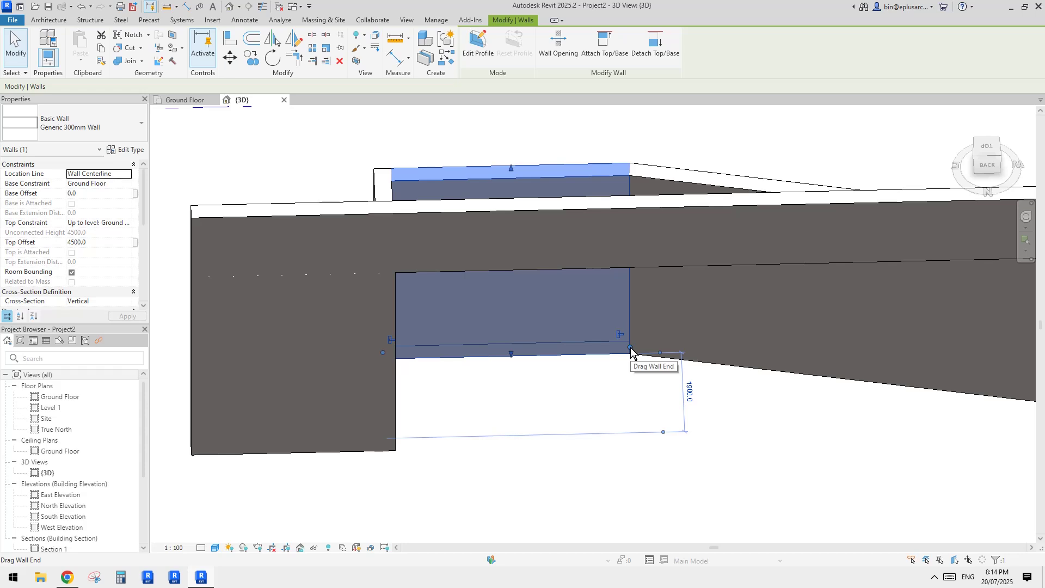
drag(631, 347, 554, 349)
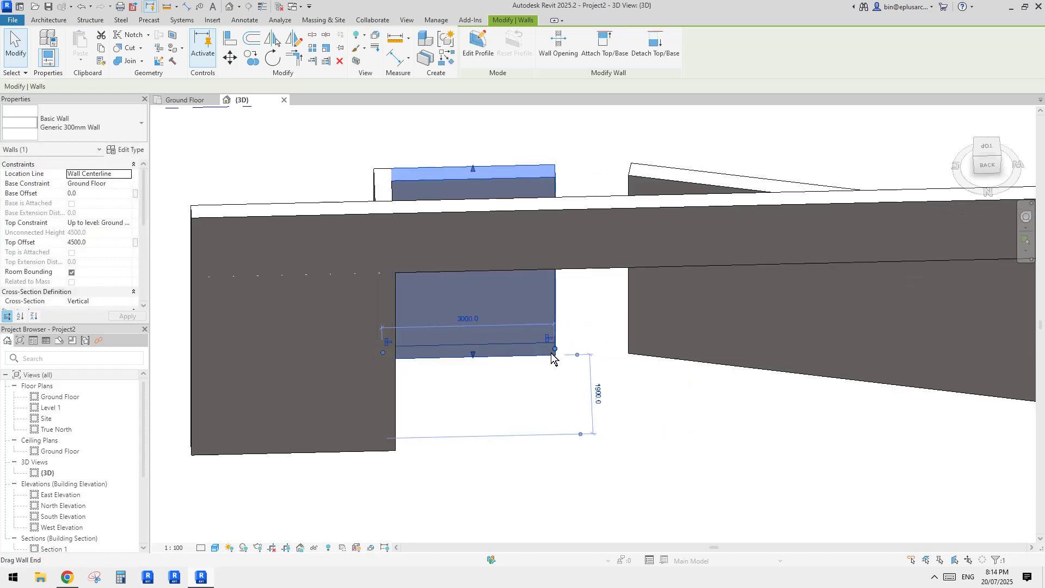
key(ctrl+z)
- Move the shared corner of the short rear wall and the long angled wall so the short rear wall becomes shorter
middle_drag(691, 401, 690, 402)
drag(689, 402, 604, 332)
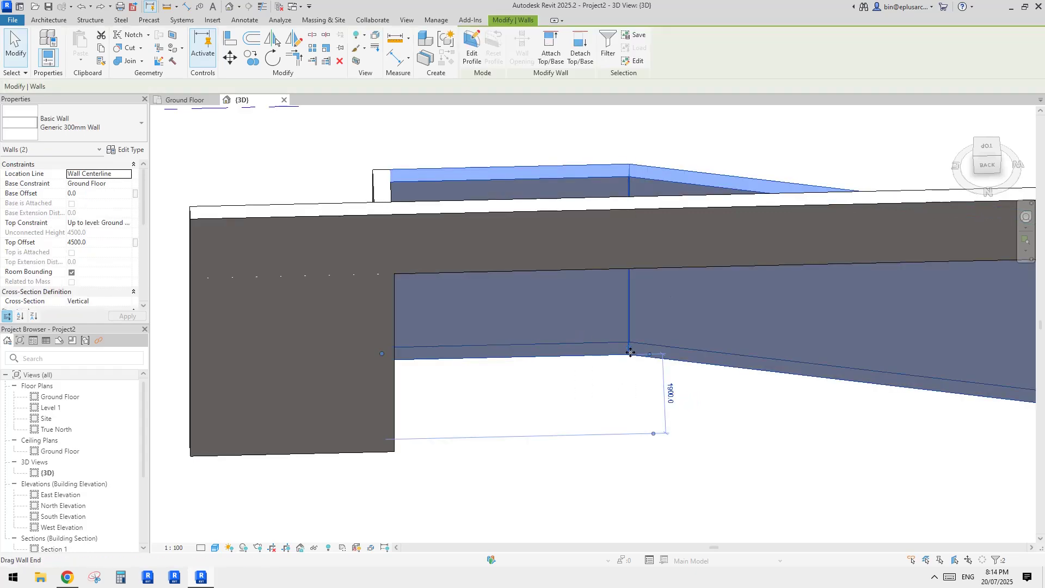
mouse_move(629, 357)
shift+middle_down()
mouse_move(611, 361)
mouse_move(602, 392)
mouse_move(613, 367)
shift+middle_up()
drag(604, 357, 533, 363)
click(550, 384)
- Raise the base of the short rear wall to a base offset of 3000 mm to form the doorway opening
shift+middle_drag(560, 373, 592, 337)
scroll(571, 329, up, 2)
click(527, 297)
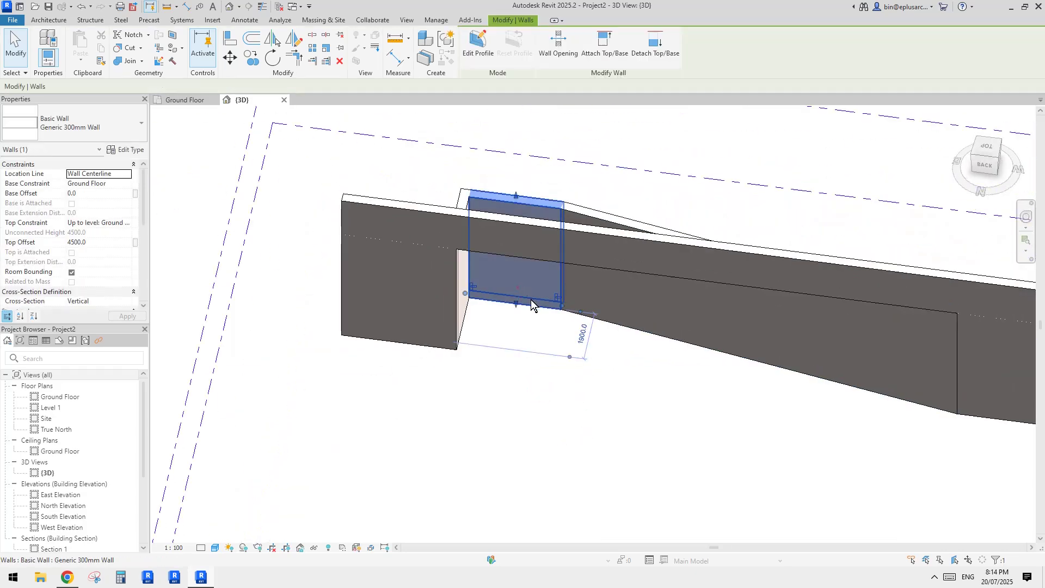
shift+middle_drag(527, 298, 582, 288)
drag(557, 409, 571, 354)
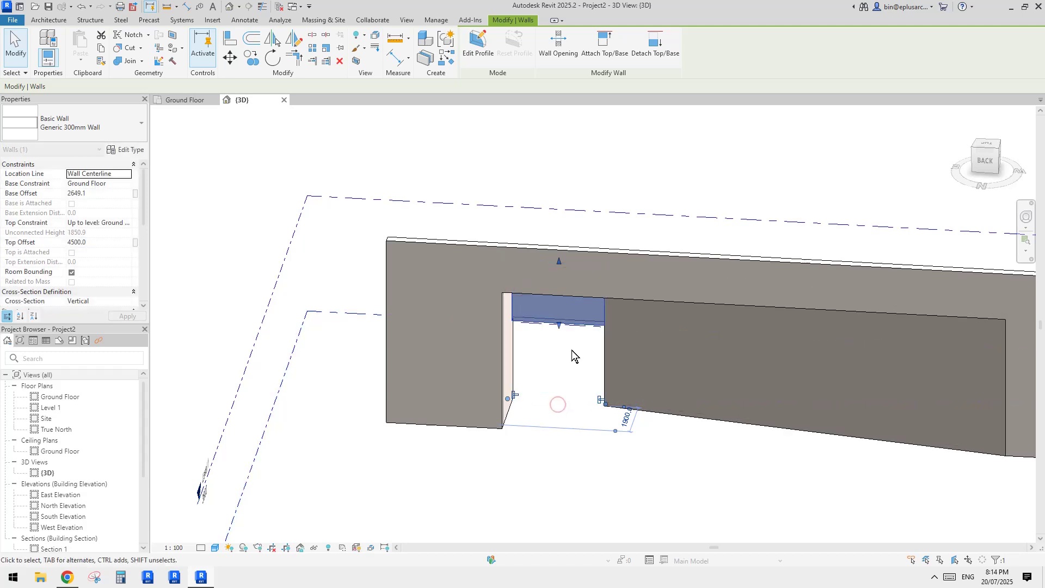
scroll(571, 354, up, 1)
click(111, 195)
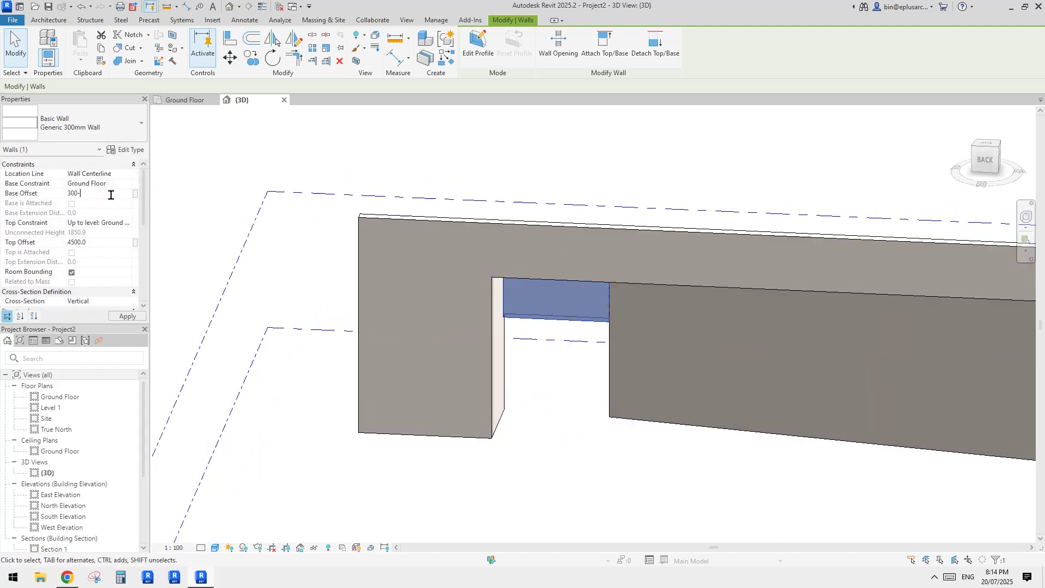
text(0)
click(555, 326)
- Start a ceiling and choose the Compound Ceiling Plain type
middle_drag(664, 396, 468, 190)
scroll(597, 270, up, 3)
shift+middle_drag(596, 271, 594, 284)
click(50, 20)
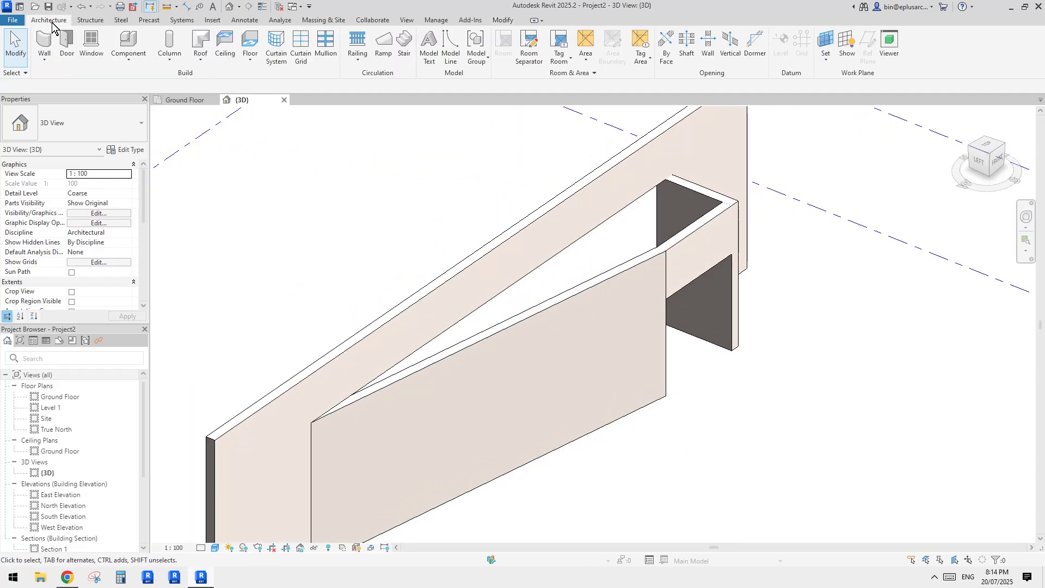
click(223, 44)
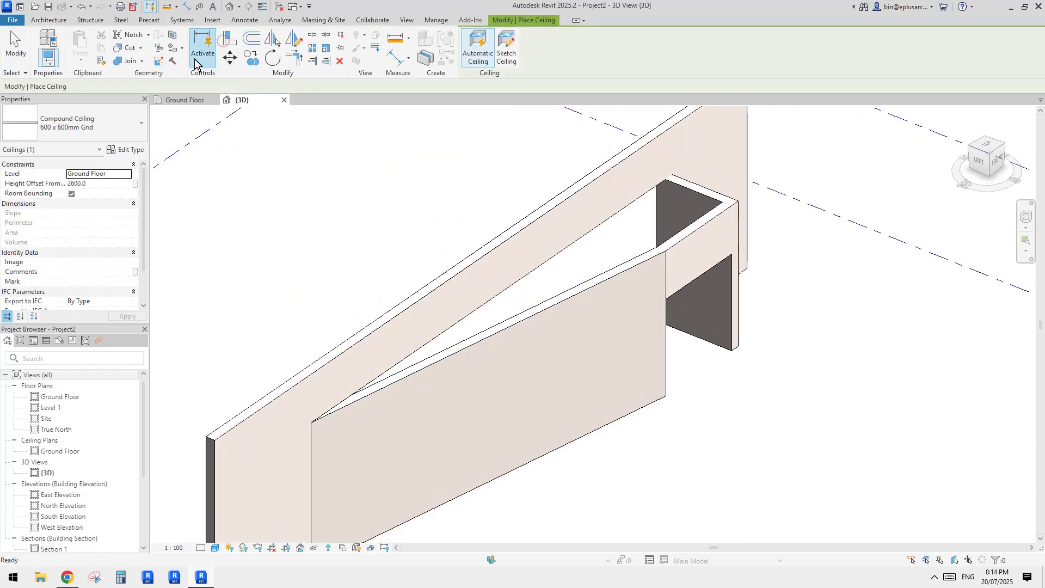
click(125, 126)
click(50, 254)
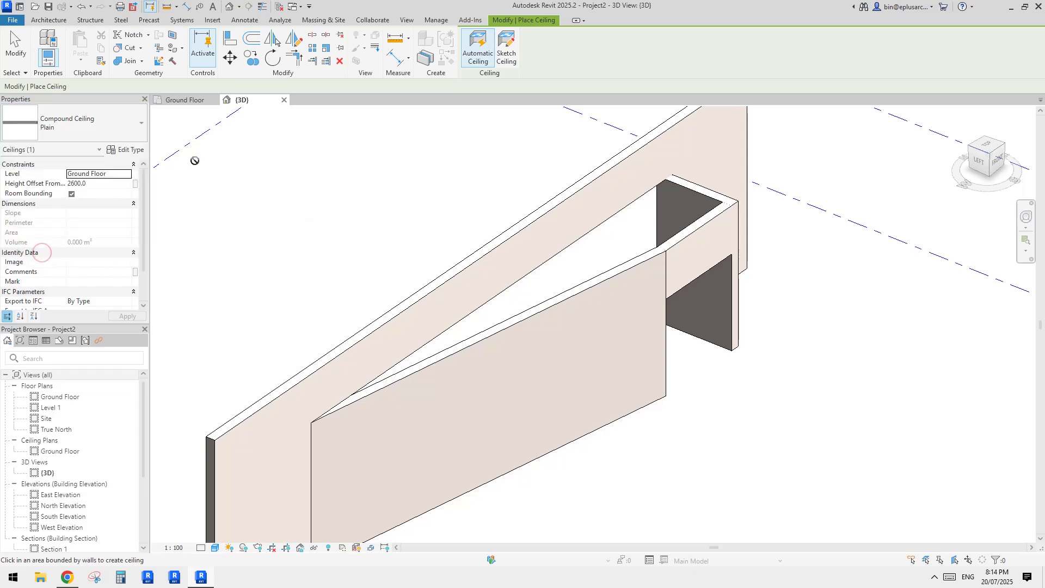
- Examine the type properties of the Plain ceiling and cancel the ceiling placement
click(130, 150)
click(454, 265)
key(Escape)
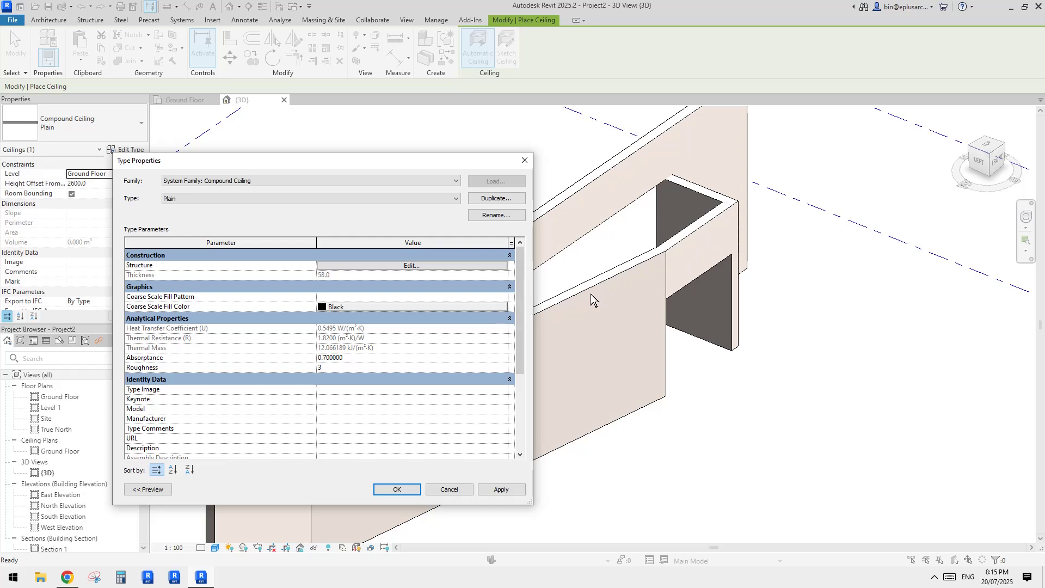
click(525, 160)
key(Escape)
- Examine the layer structure and material of the long angled wall's Generic 300mm Wall type
click(626, 329)
click(131, 150)
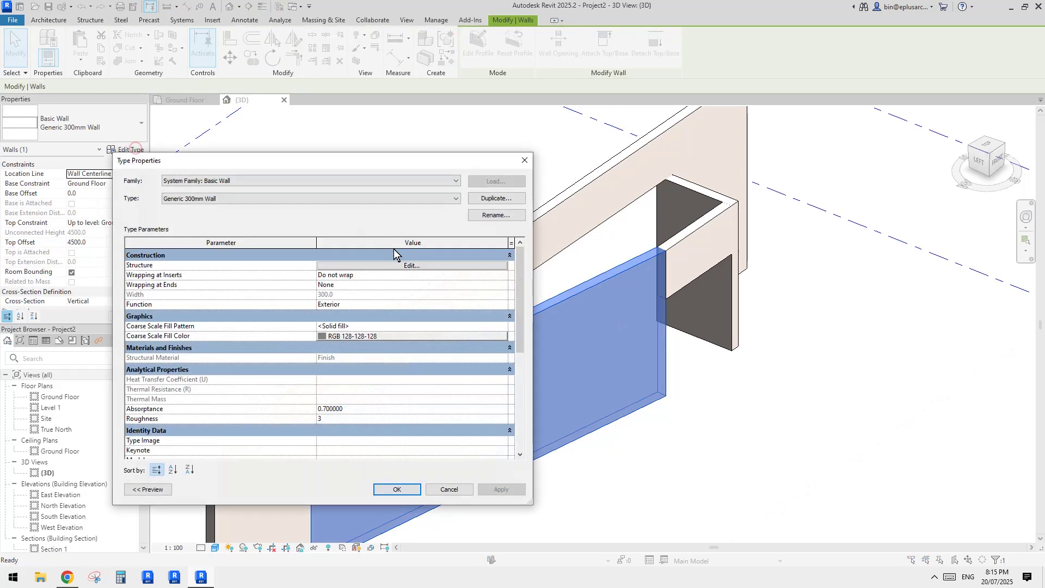
click(417, 263)
click(261, 265)
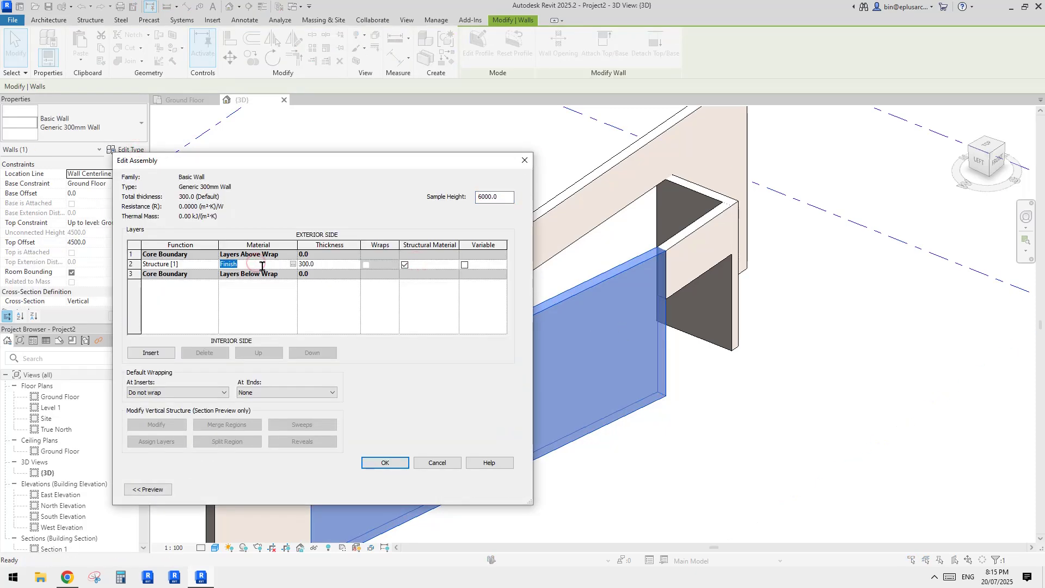
key(Escape)
key(Escape)
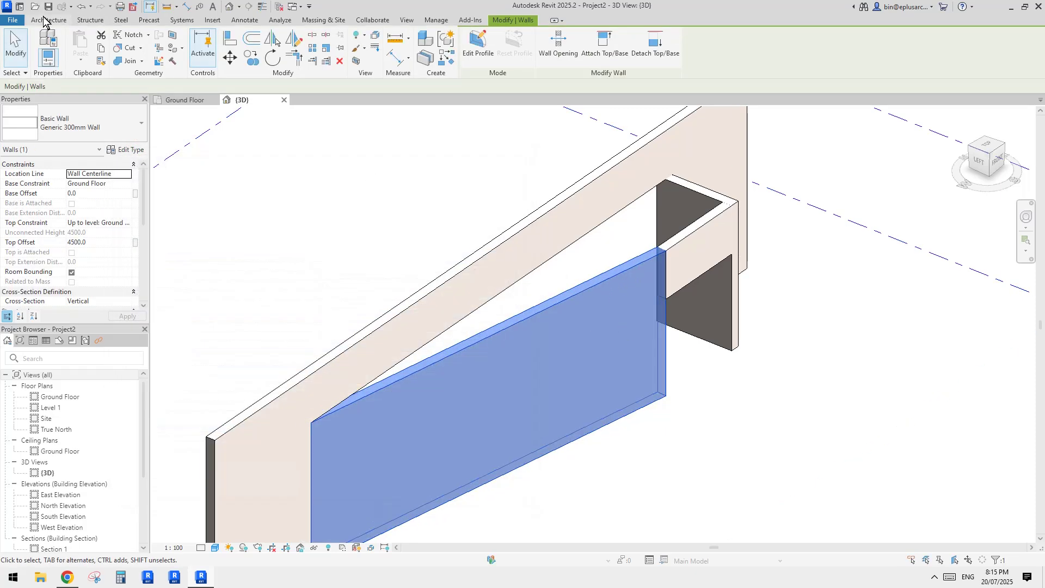
- Sketch a Plain ceiling boundary by picking the angled wall, short rear wall, side return wall and front wall
click(46, 20)
click(223, 44)
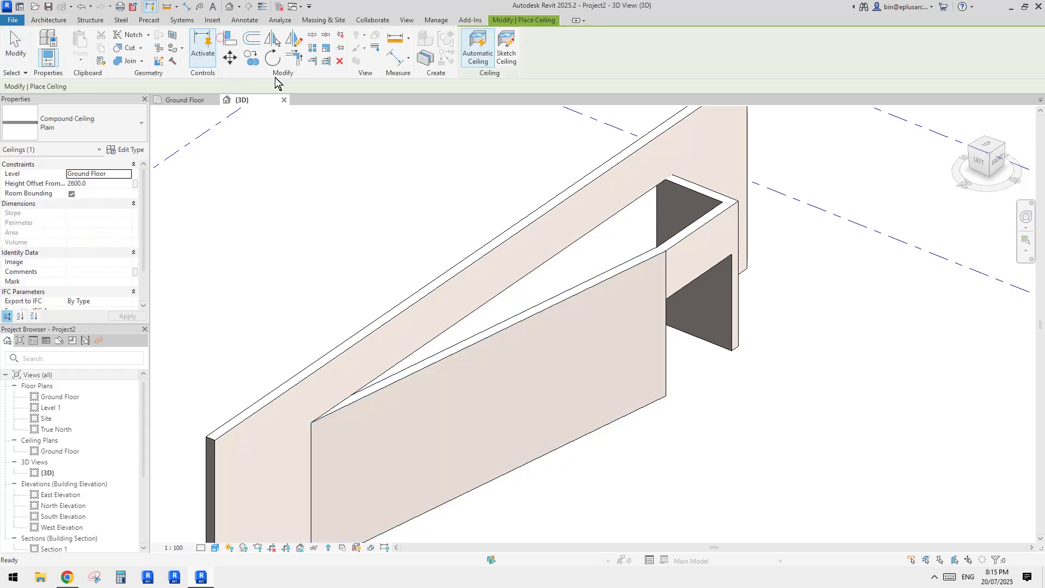
click(503, 57)
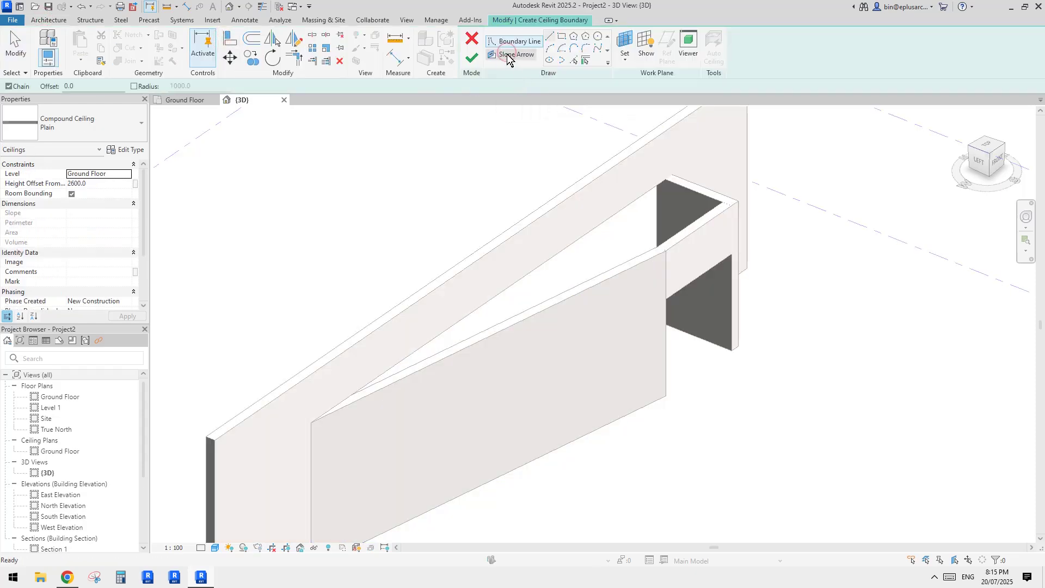
click(585, 61)
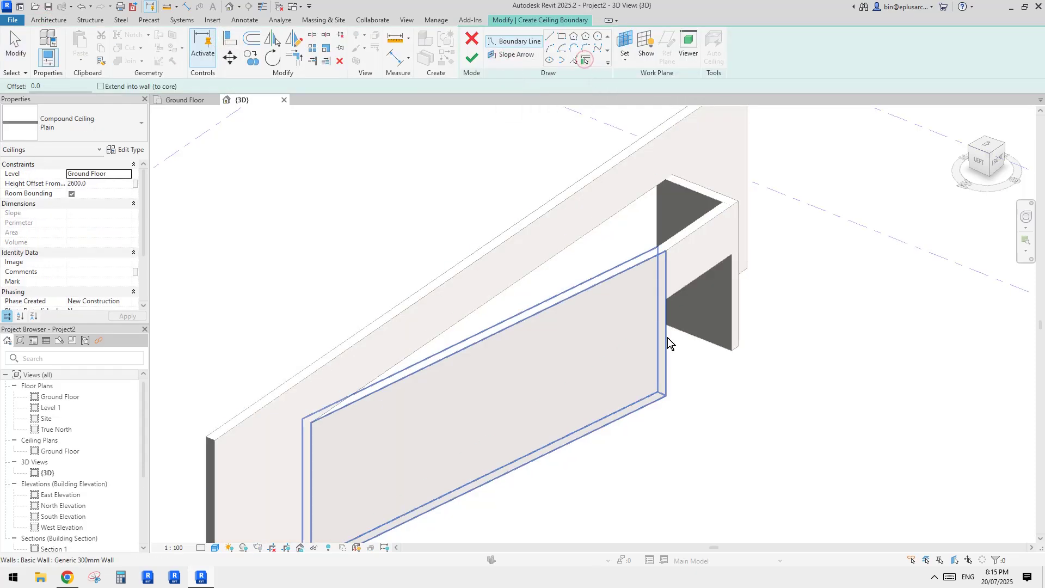
click(641, 274)
click(710, 237)
click(689, 203)
- Trim the ceiling boundary lines into a closed loop, with the front line on the front wall's inner face
key(t)
key(r)
middle_drag(647, 326, 649, 316)
click(648, 318)
click(667, 315)
middle_drag(644, 382, 699, 333)
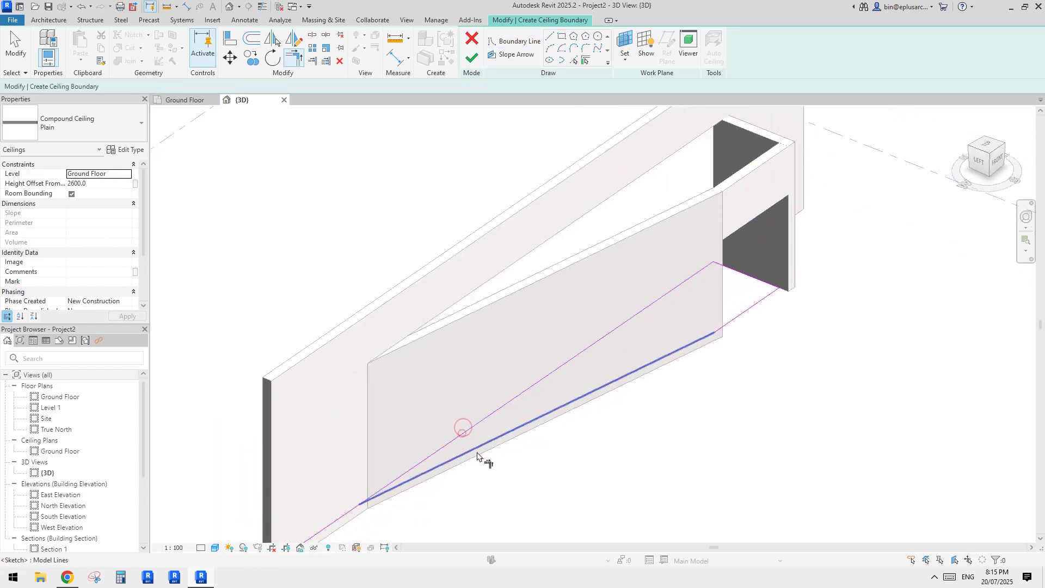
click(490, 418)
click(538, 383)
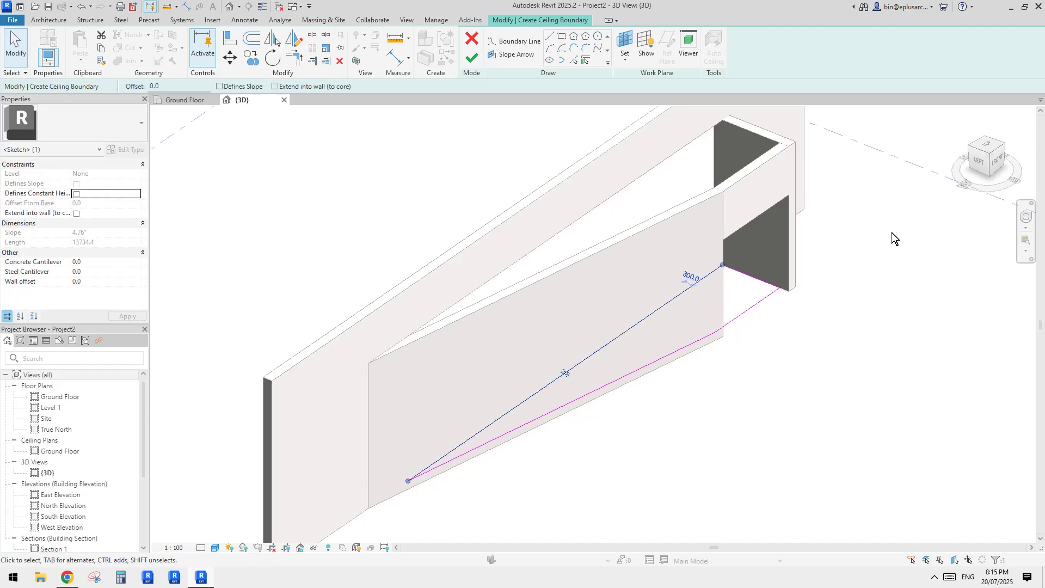
- Finish the ceiling sketch that fills the recess between the front wall and the angled wall
scroll(651, 292, down, 1)
click(561, 374)
click(532, 381)
mouse_move(753, 293)
shift+middle_down()
mouse_move(652, 310)
mouse_move(818, 331)
mouse_move(714, 254)
mouse_move(783, 247)
mouse_move(670, 261)
mouse_move(640, 228)
mouse_move(660, 217)
mouse_move(638, 254)
shift+middle_up()
click(635, 220)
click(472, 60)
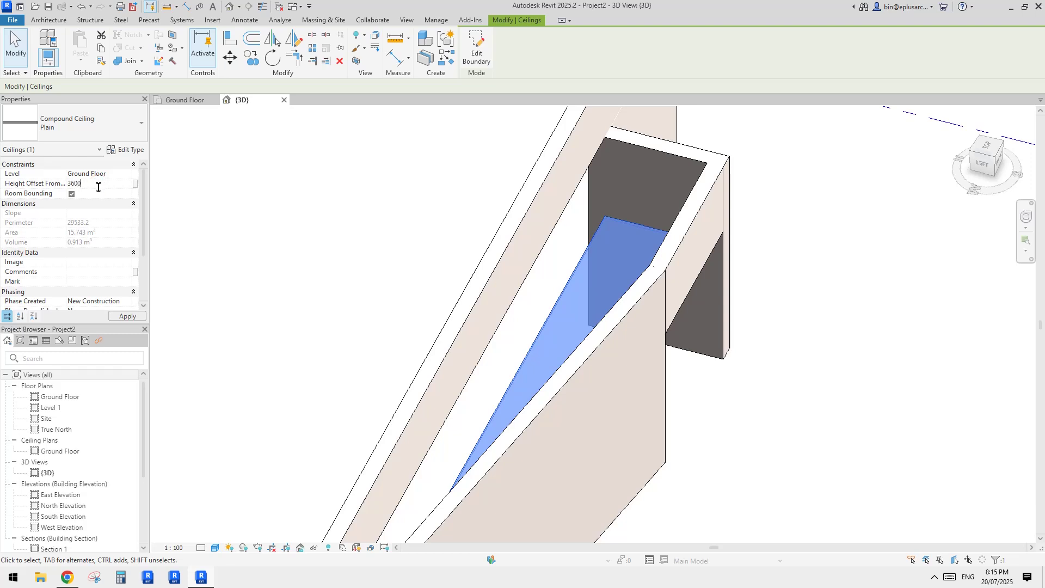
- Set the recess ceiling's height offset from the Ground Floor level to 4500 mm
key(Return)
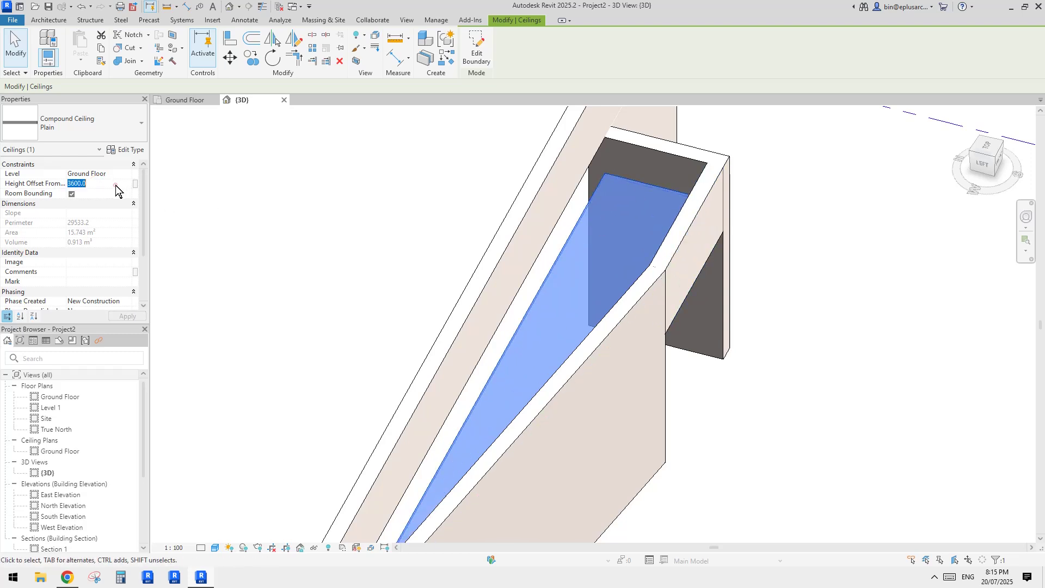
key(Return)
middle_drag(748, 235, 725, 268)
click(773, 248)
- Duplicate the recess ceiling's Plain type as Plain 2
scroll(760, 294, up, 3)
middle_drag(824, 325, 830, 317)
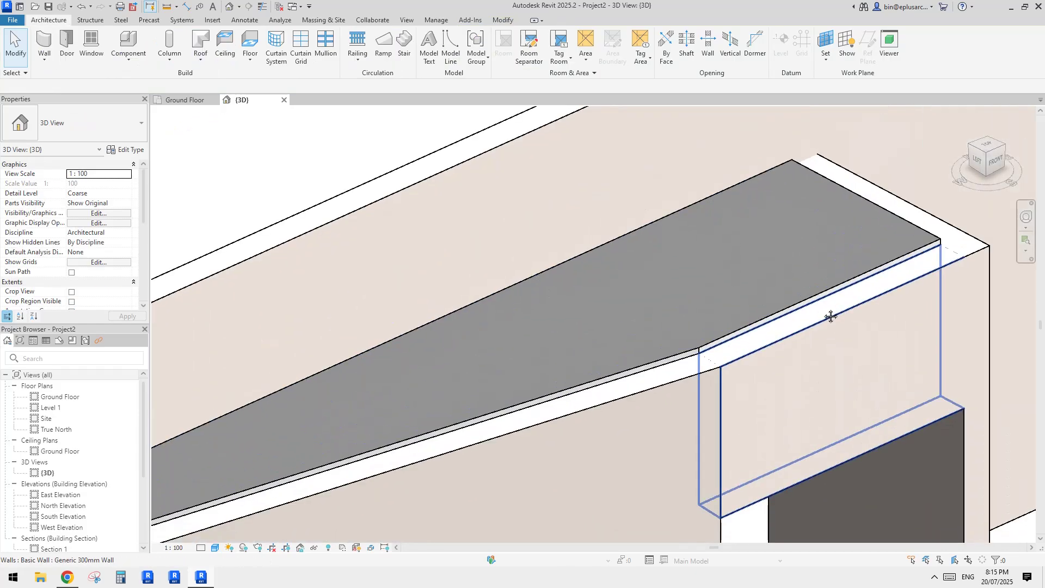
click(771, 275)
click(130, 151)
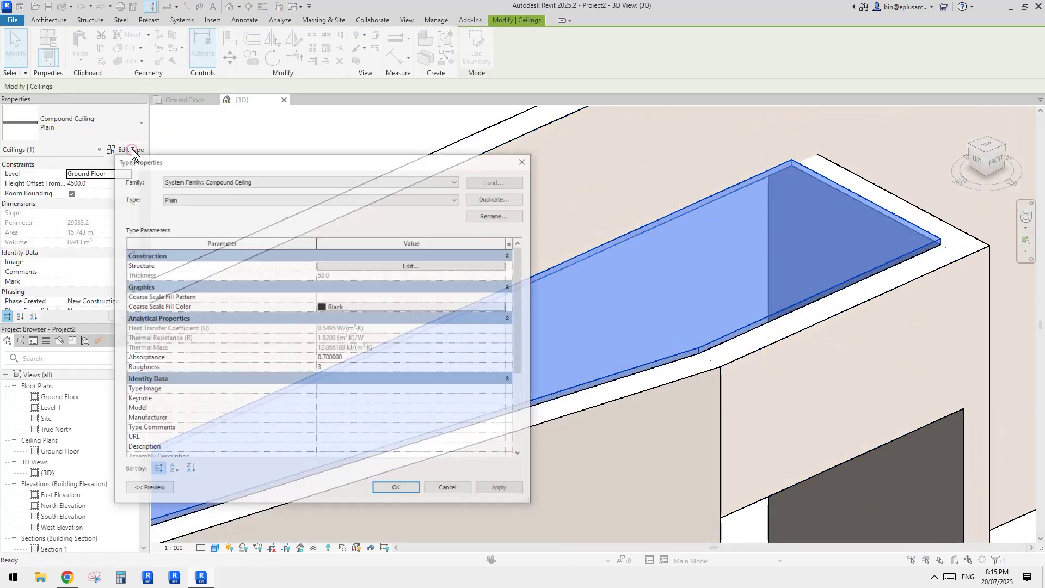
click(500, 199)
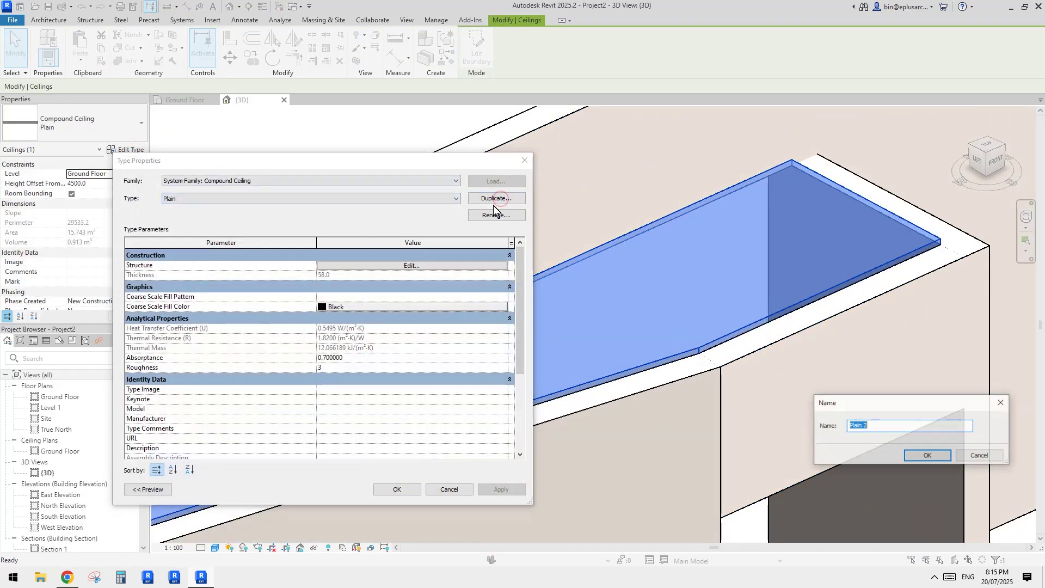
click(640, 296)
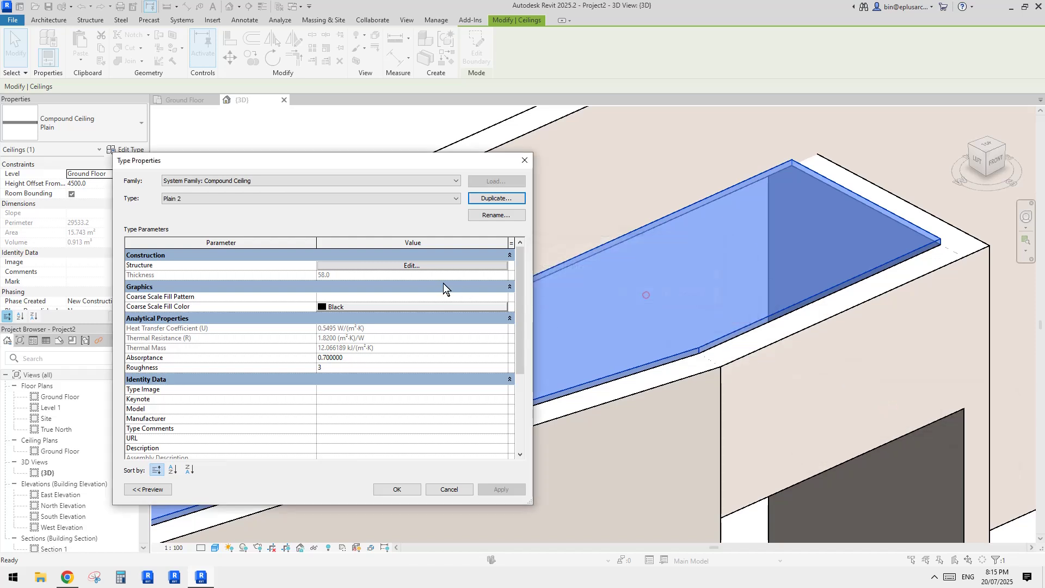
- Delete the Gypsum Wall Board layer from Plain 2 and make the remaining structure layer Finish material, 10 mm thick
click(412, 266)
click(135, 283)
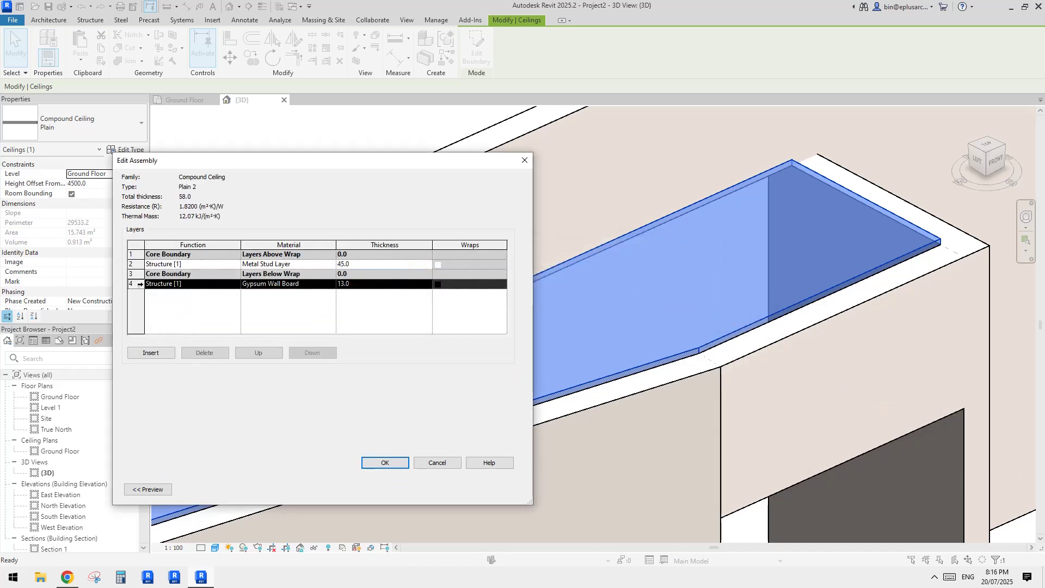
click(214, 352)
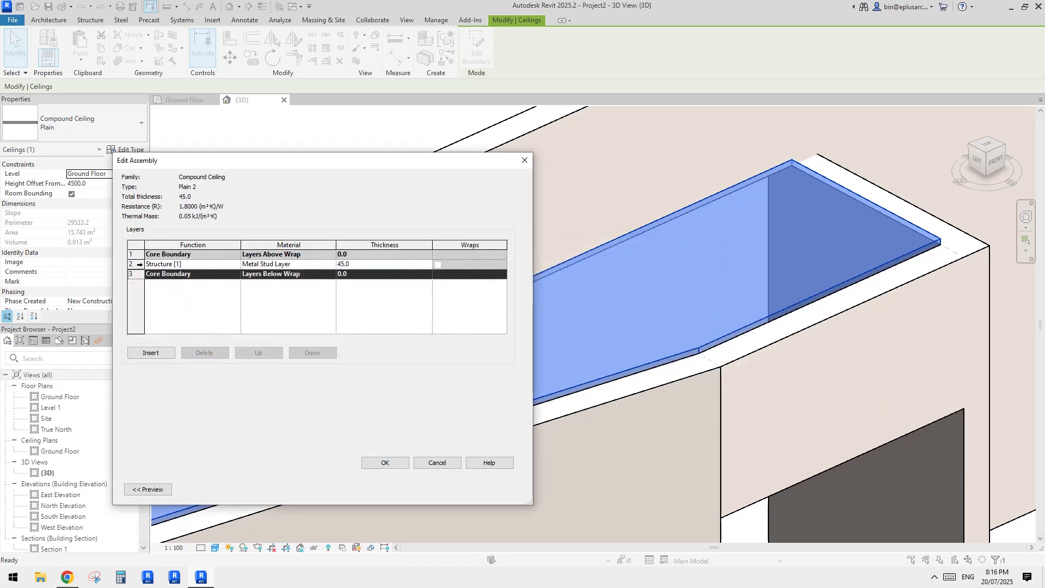
click(137, 265)
click(304, 265)
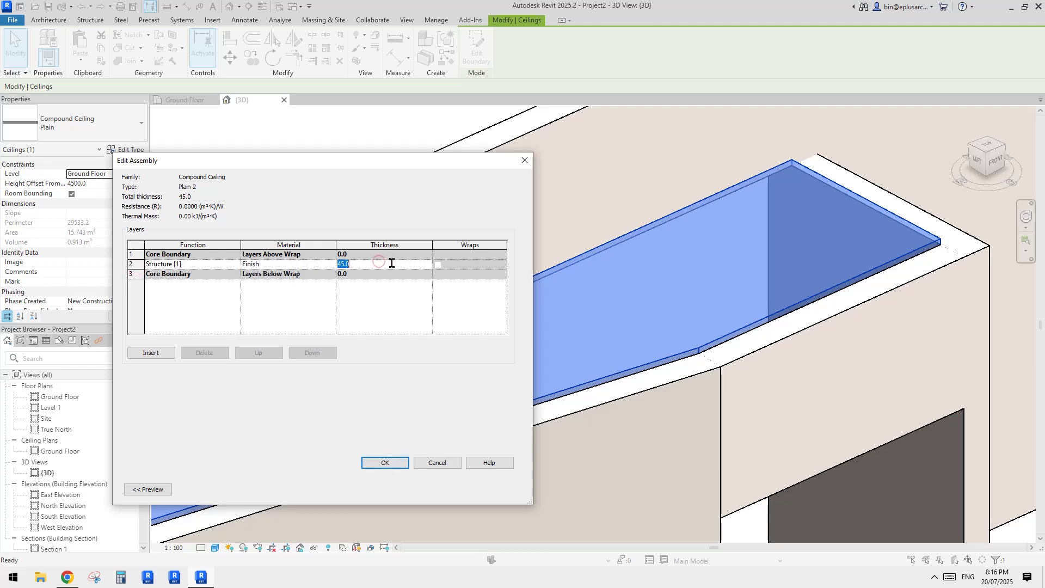
text(10)
click(395, 463)
click(396, 490)
shift+middle_drag(723, 378, 789, 384)
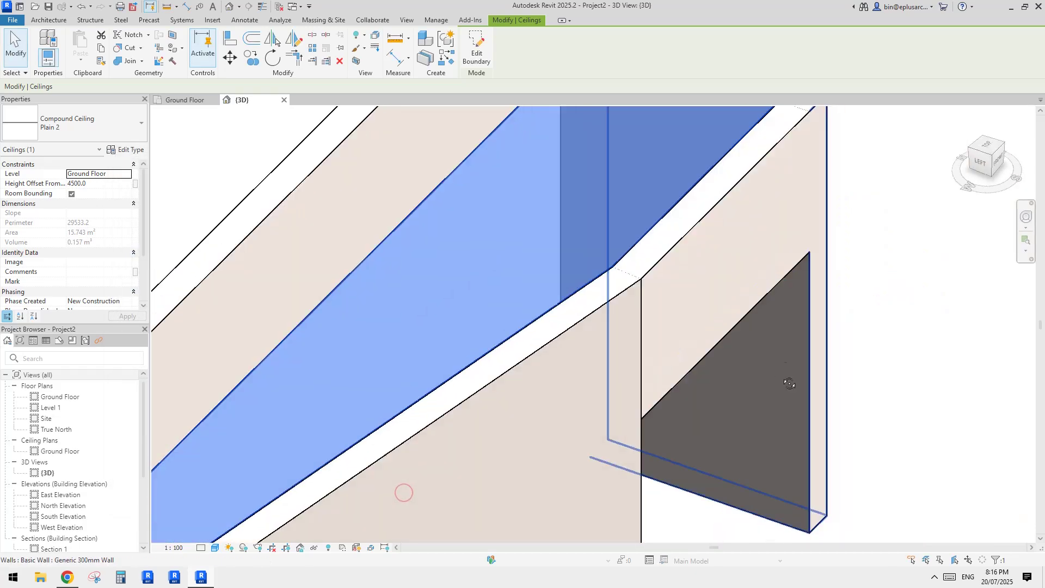
key(Escape)
scroll(804, 295, up, 6)
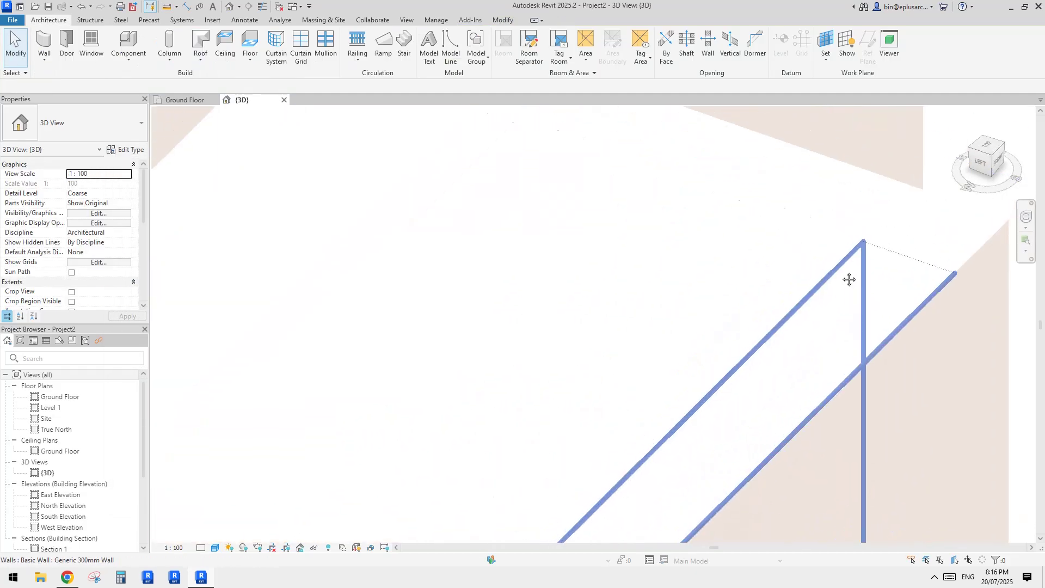
- Align the top of the wall above the doorway with the top face of the recess ceiling
scroll(849, 279, down, 3)
click(768, 254)
scroll(772, 267, down, 1)
key(l)
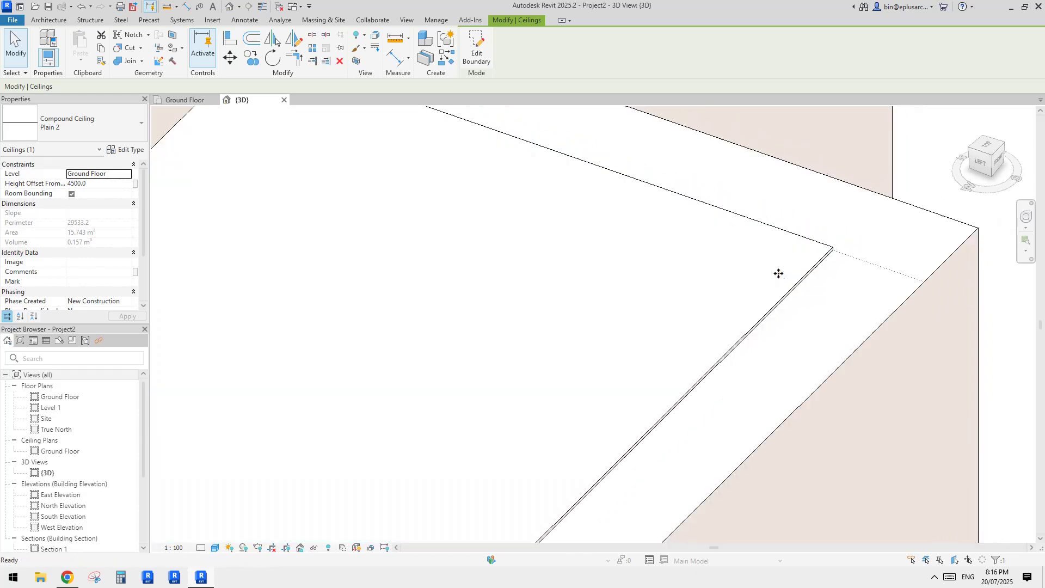
click(767, 263)
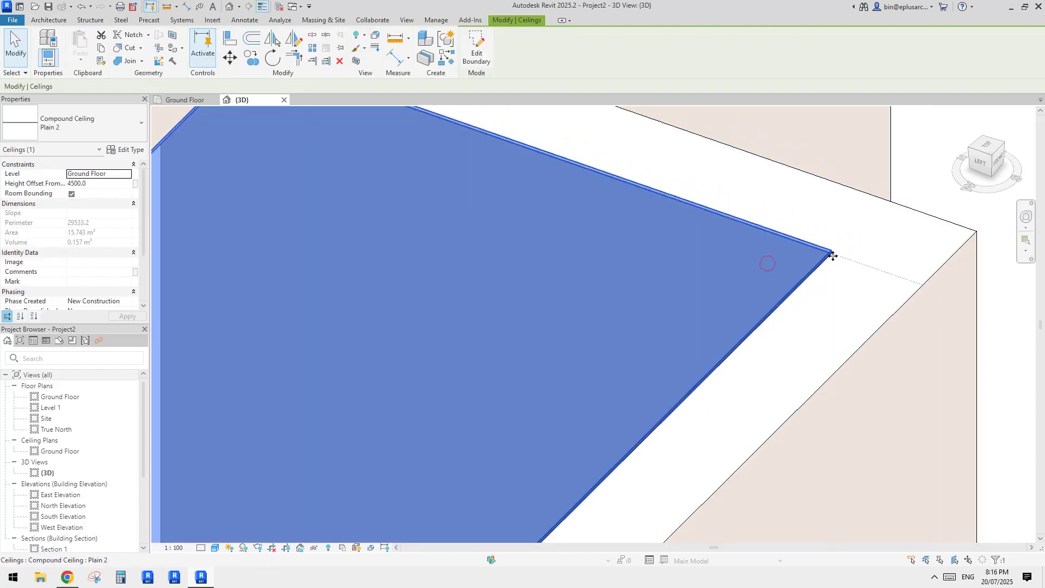
key(Escape)
scroll(831, 269, down, 1)
key(a)
key(l)
click(764, 276)
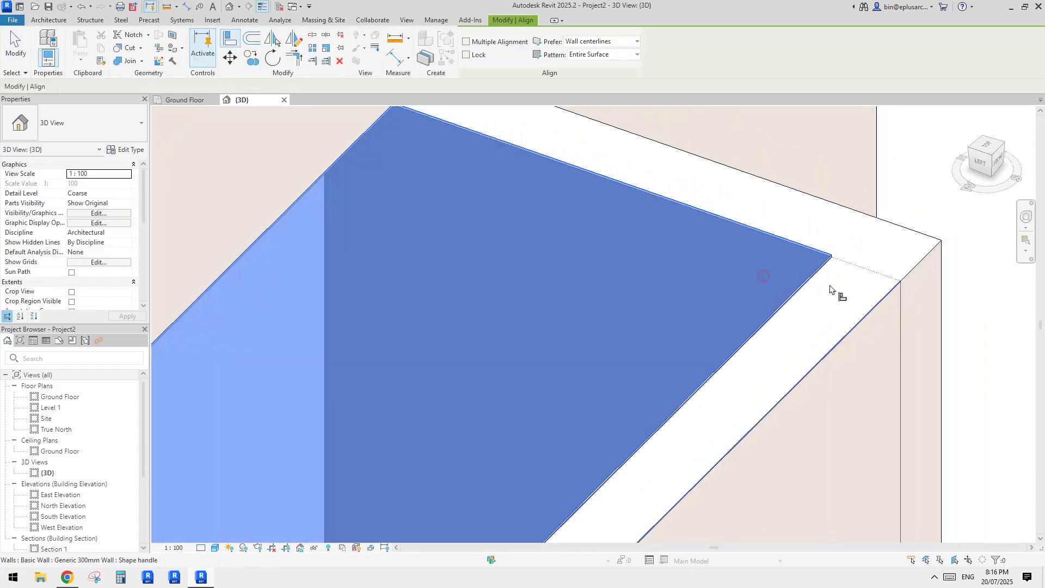
key(Escape)
key(a)
key(l)
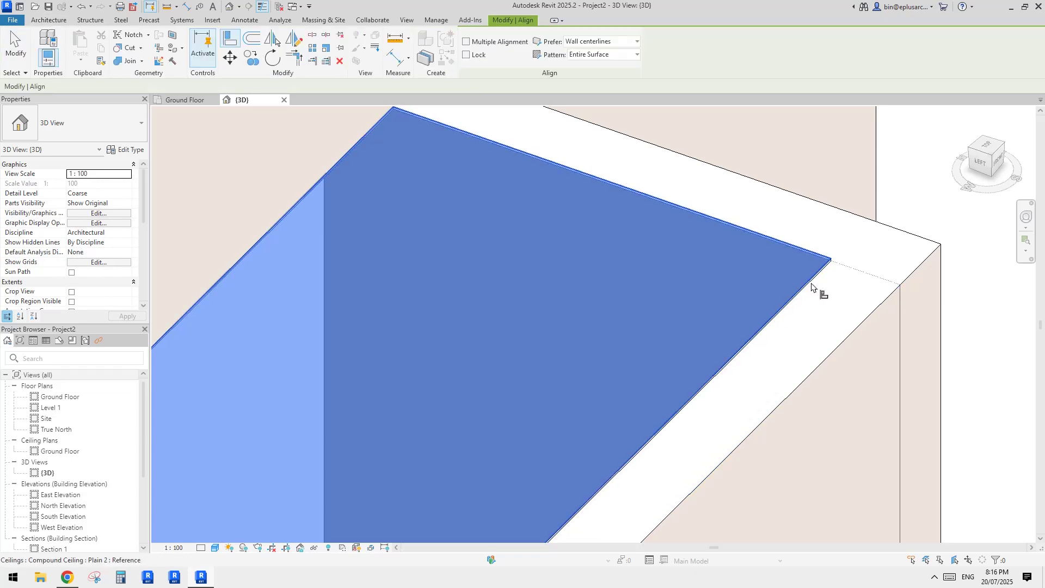
click(867, 317)
- Align the top of the short recess side wall with the ceiling's top face
click(753, 269)
click(827, 239)
click(752, 288)
scroll(847, 257, down, 3)
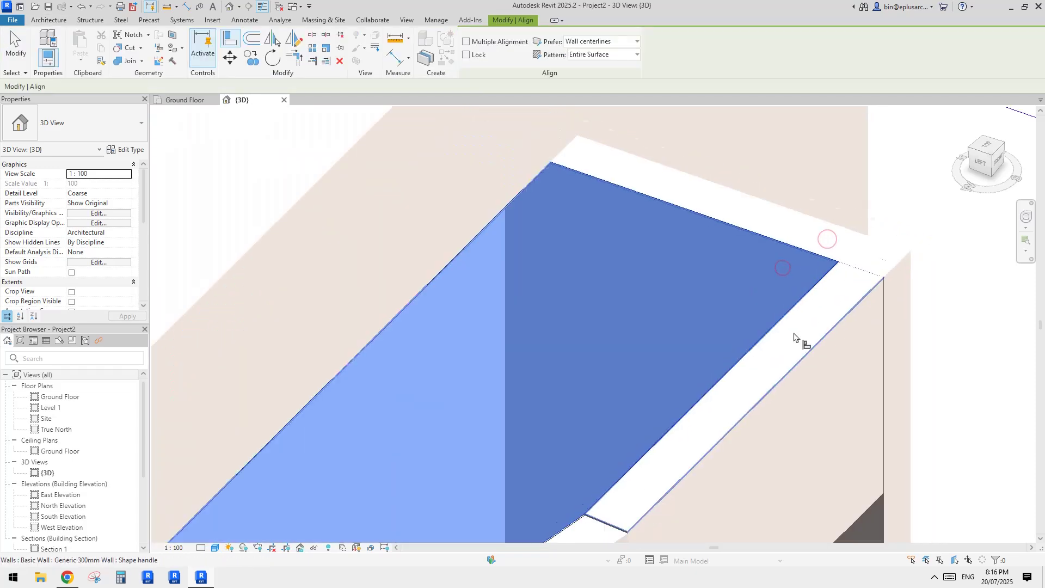
scroll(783, 332, down, 2)
middle_drag(719, 359, 768, 280)
key(Escape)
key(Escape)
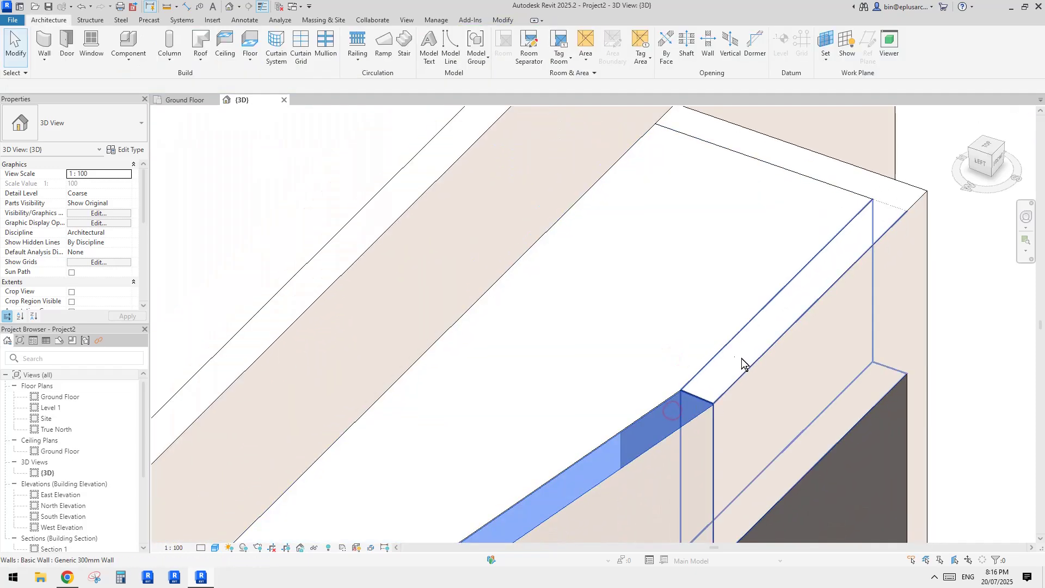
- Align the top of the long angled wall with the recess ceiling's top face
key(l)
click(698, 339)
click(673, 408)
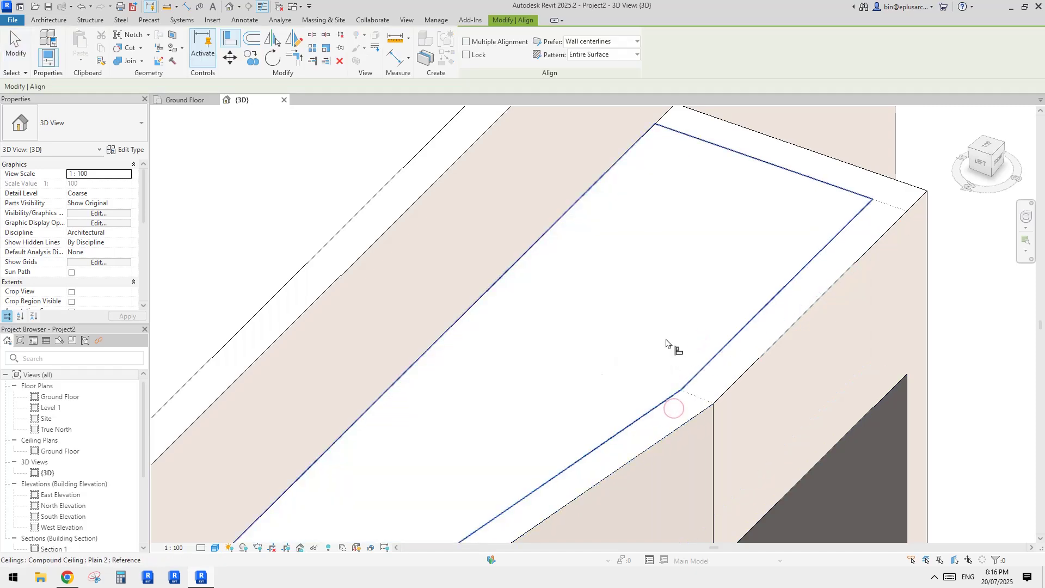
key(Escape)
scroll(645, 306, down, 4)
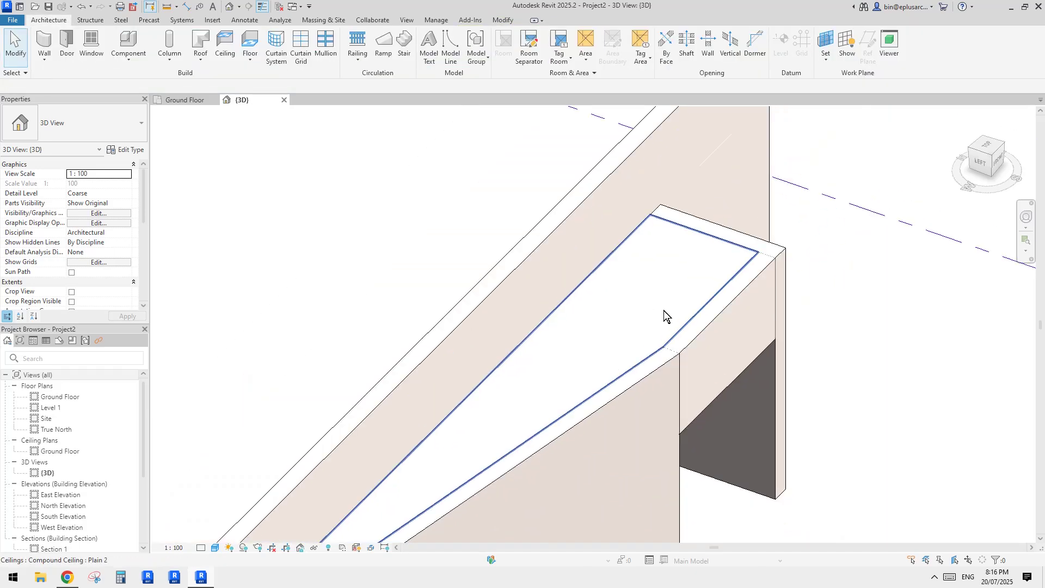
- Join the recess ceiling's geometry with the angled wall, the wall above the doorway and the short side wall
shift+middle_drag(664, 311, 683, 337)
click(500, 22)
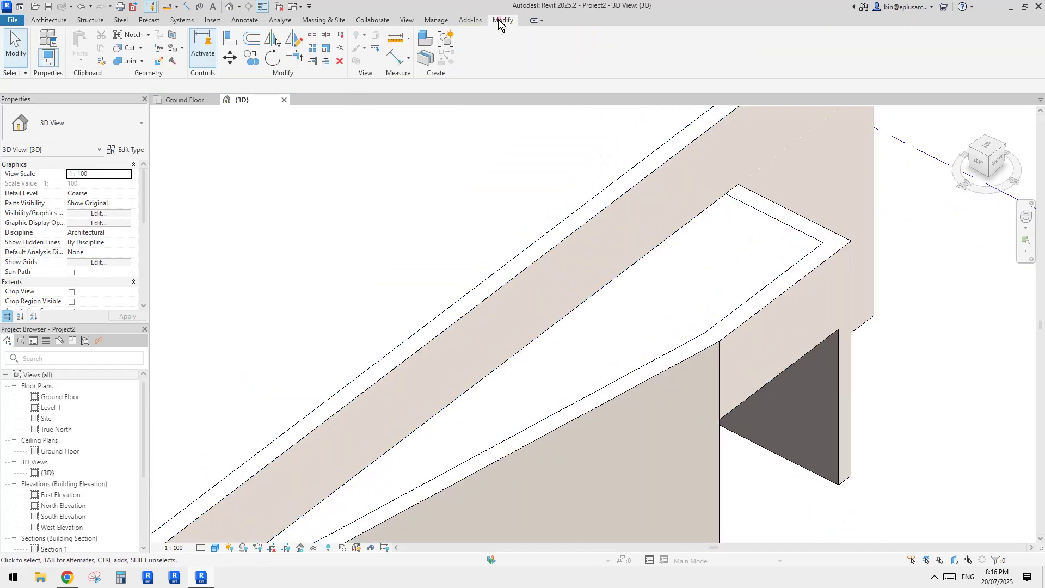
click(131, 61)
click(746, 332)
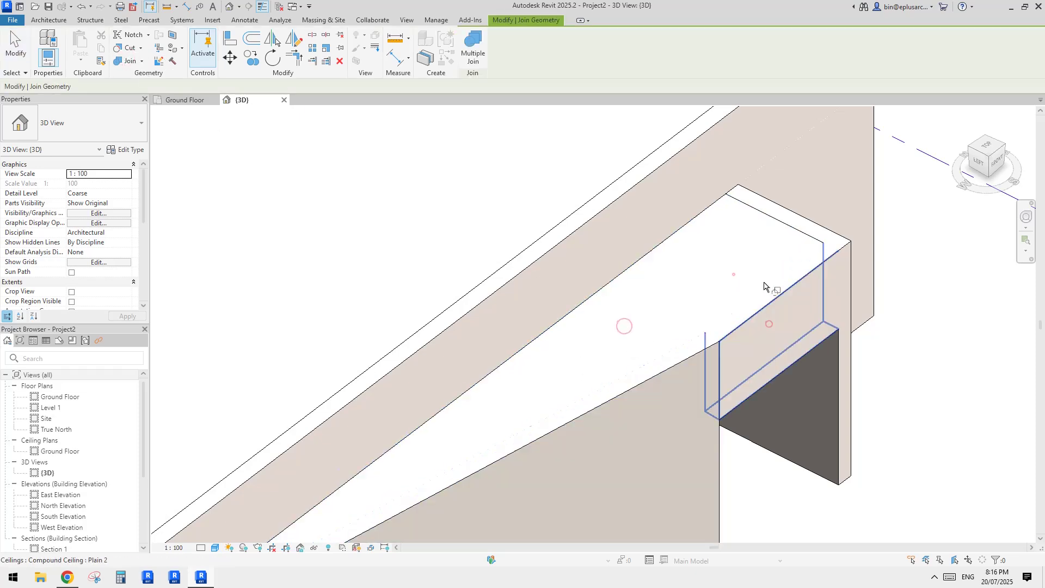
click(771, 226)
key(Escape)
- Examine the recess ceiling's underside, its edges against the walls and the whole entrance from several angles
shift+middle_drag(723, 296, 607, 227)
scroll(474, 368, up, 6)
scroll(373, 370, down, 2)
scroll(422, 407, up, 2)
scroll(507, 392, down, 3)
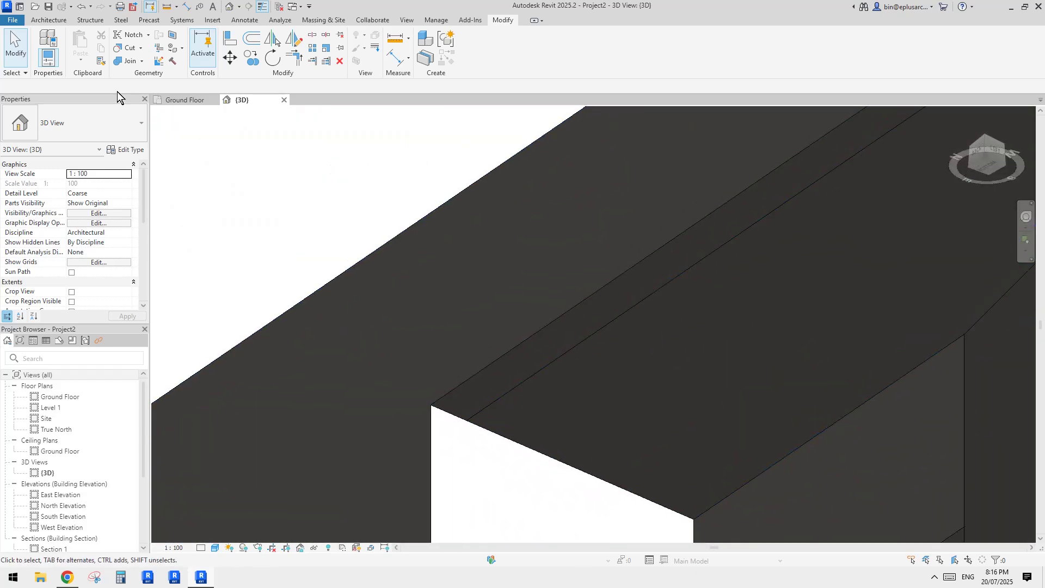
click(129, 60)
shift+middle_drag(670, 395, 647, 407)
key(Escape)
scroll(362, 288, up, 5)
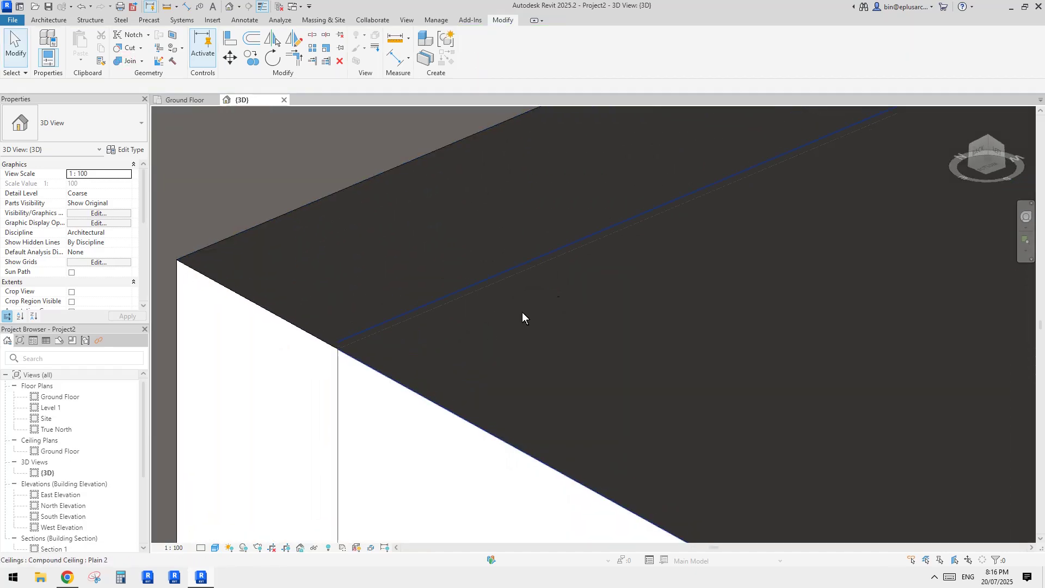
scroll(522, 312, down, 4)
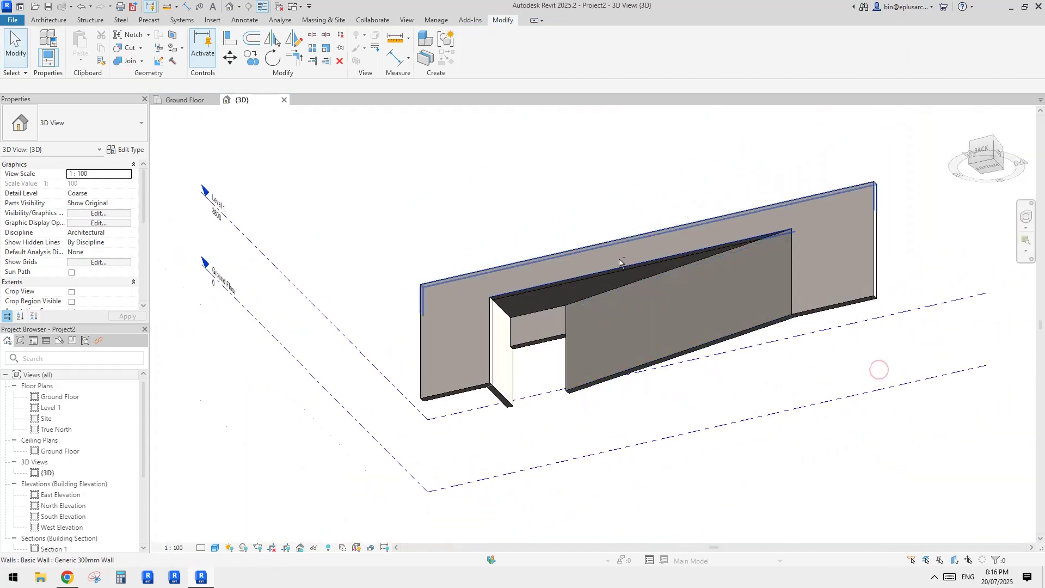
scroll(619, 262, up, 3)
shift+middle_drag(750, 250, 456, 363)
scroll(677, 341, down, 1)
scroll(668, 359, down, 4)
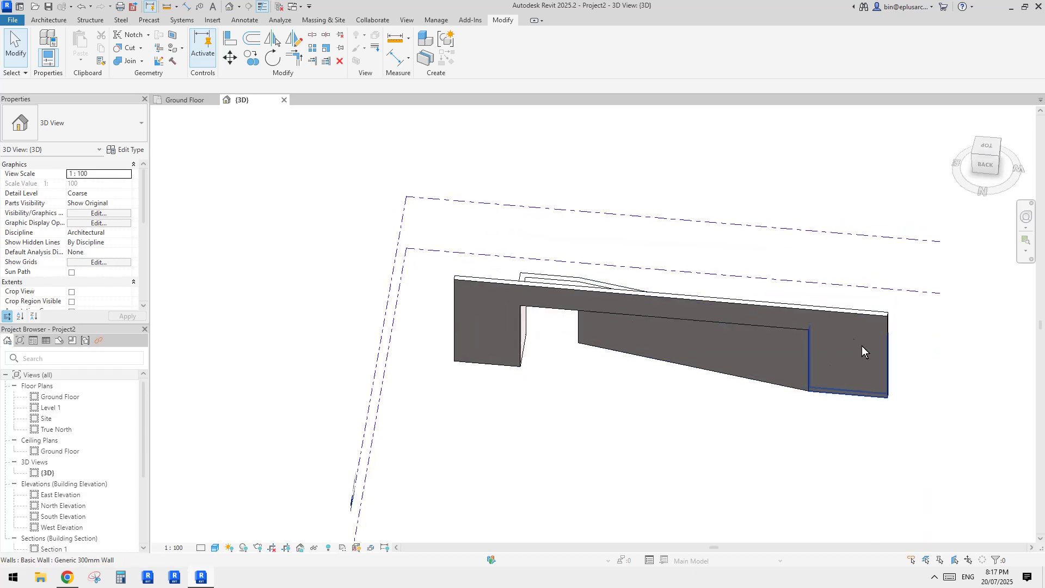
shift+middle_drag(607, 303, 678, 347)
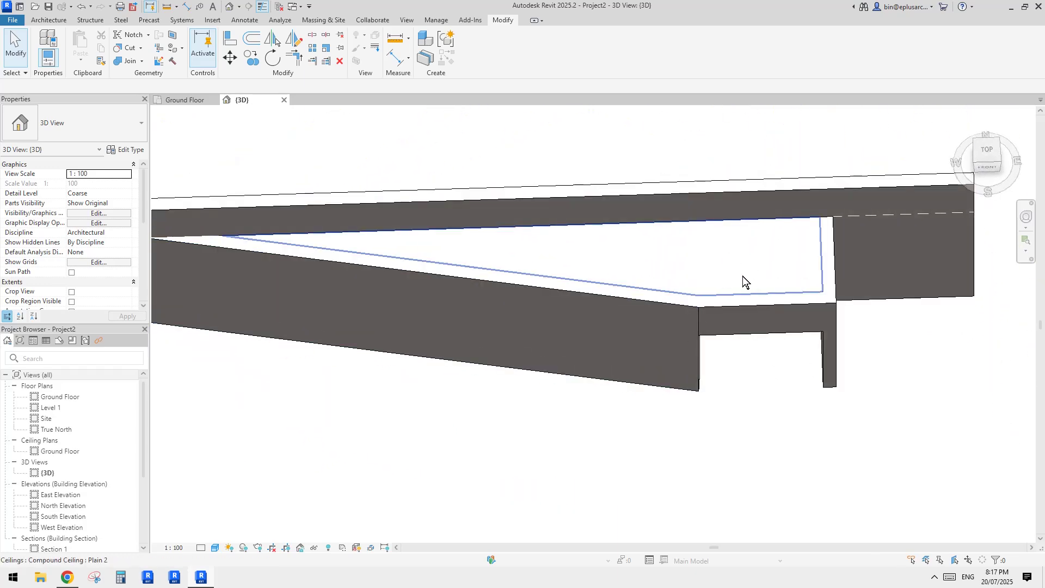
click(743, 263)
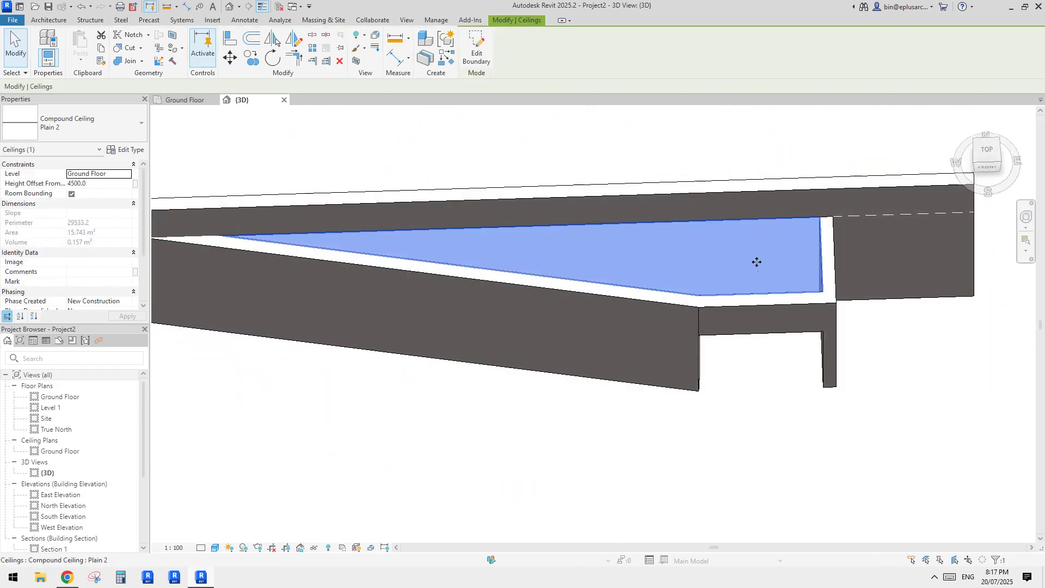
shift+middle_drag(749, 272, 767, 292)
- Try moving the recess side wall and the wall above the doorway to reshape the recess
click(773, 343)
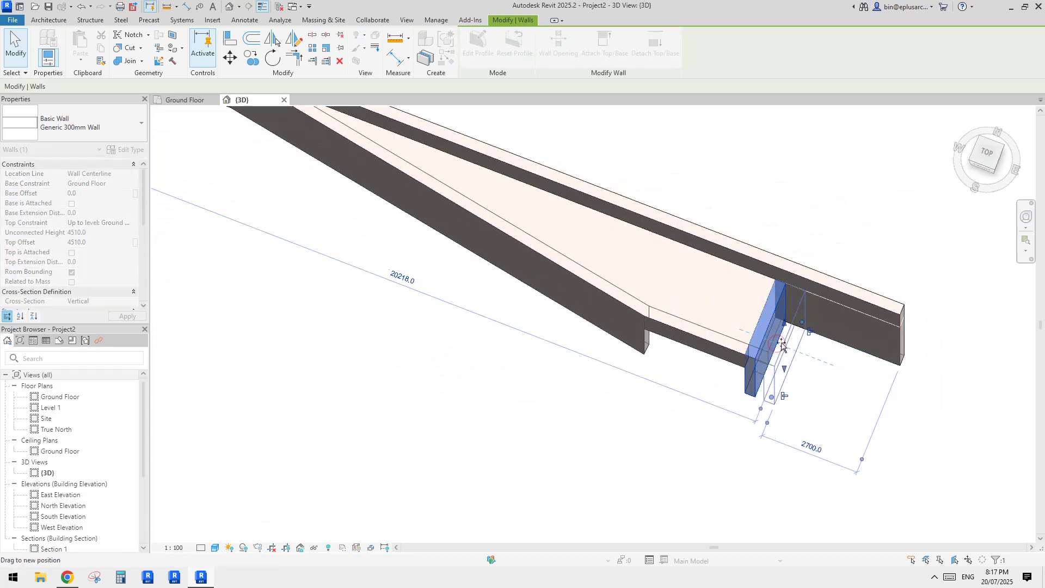
drag(753, 329, 774, 354)
click(710, 352)
drag(694, 348, 629, 328)
shift+middle_drag(655, 349, 705, 373)
click(694, 403)
drag(688, 402, 645, 330)
scroll(677, 348, up, 2)
middle_drag(680, 391, 672, 349)
- Select the angled wall and the wall above the doorway together and move their shared corner to lengthen the doorway wall
key(Escape)
click(667, 345)
ctrl+click(623, 352)
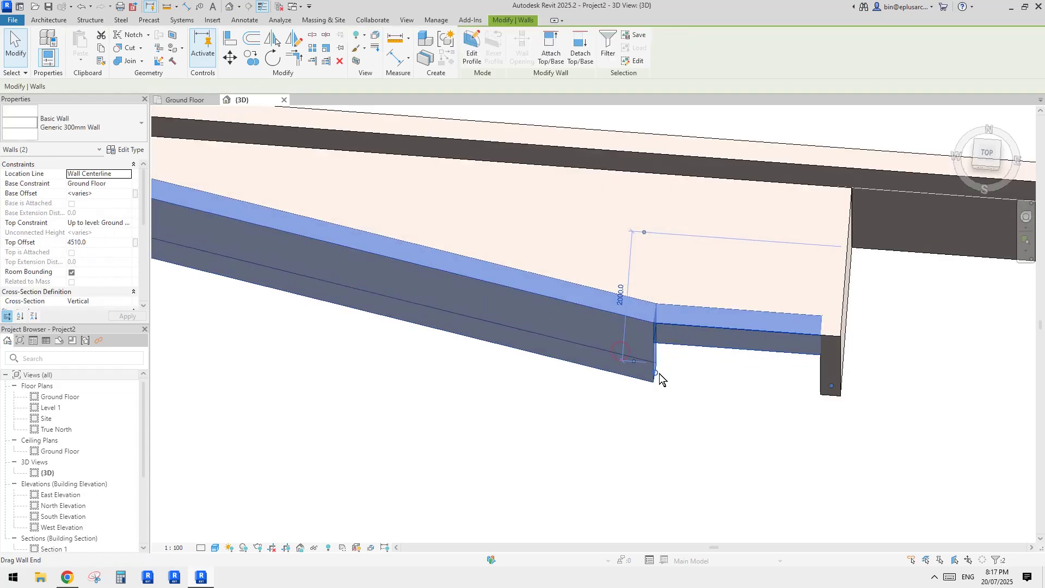
drag(656, 376, 513, 394)
- Select the recess side wall and the wall above the doorway together at their shared corner
click(854, 401)
click(832, 379)
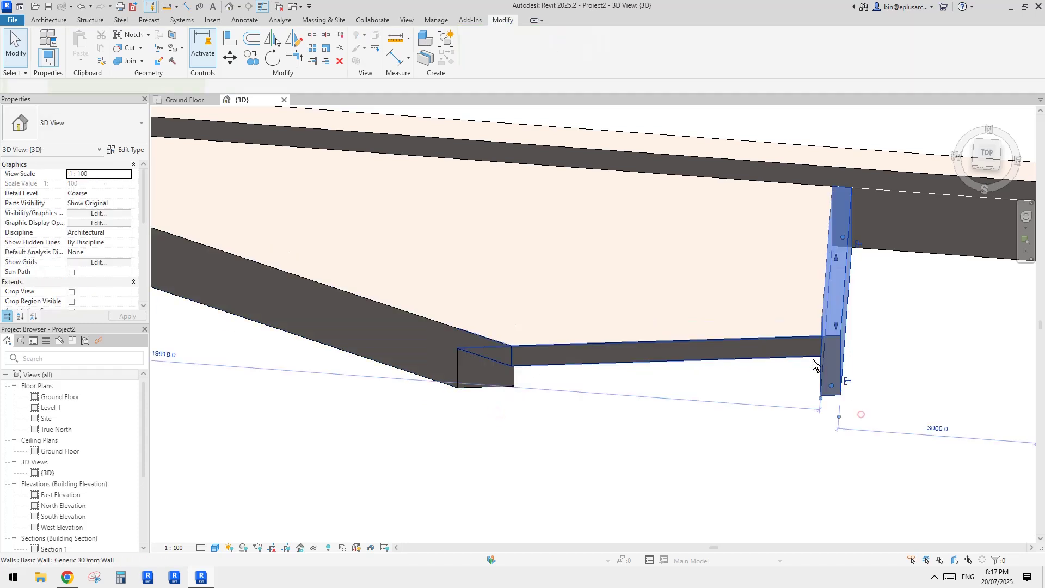
click(872, 402)
drag(871, 402, 799, 355)
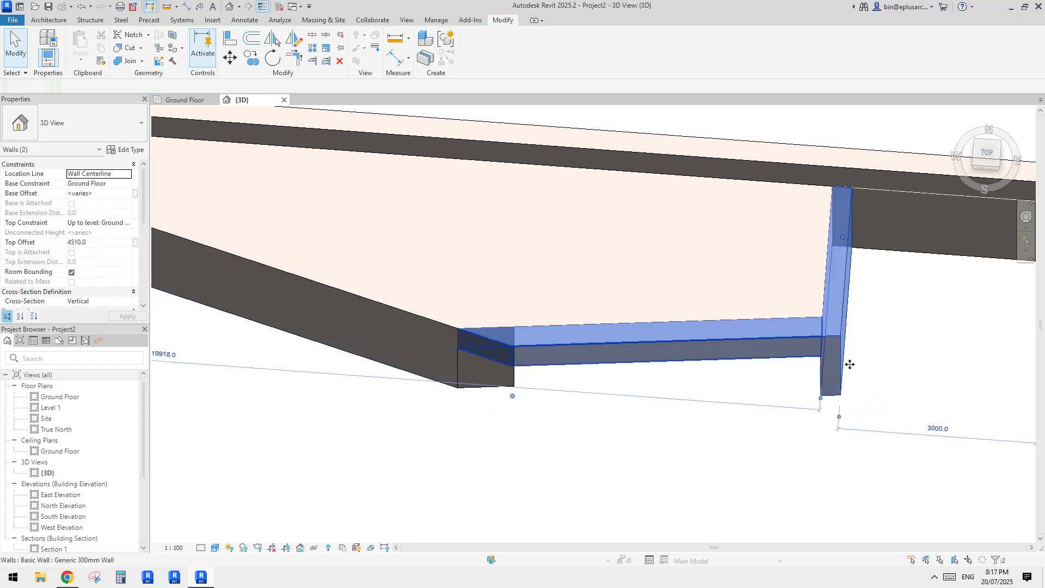
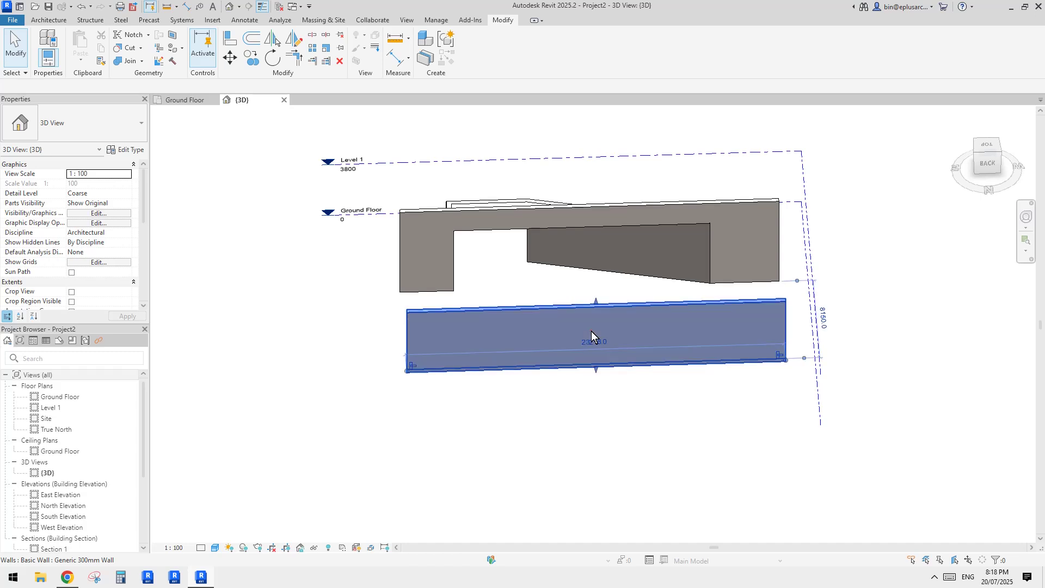
- Split the separate straight wall behind the entrance into several segments with Split Element
mouse_move(592, 334)
shift+middle_down()
mouse_move(570, 295)
mouse_move(597, 318)
shift+middle_up()
shift+middle_drag(436, 337, 351, 305)
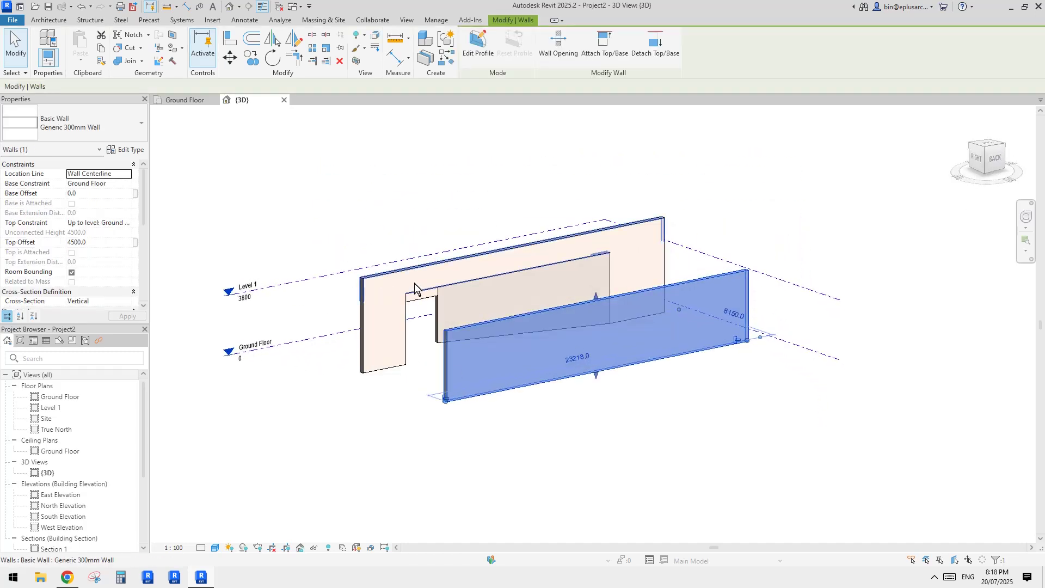
shift+middle_drag(533, 301, 501, 359)
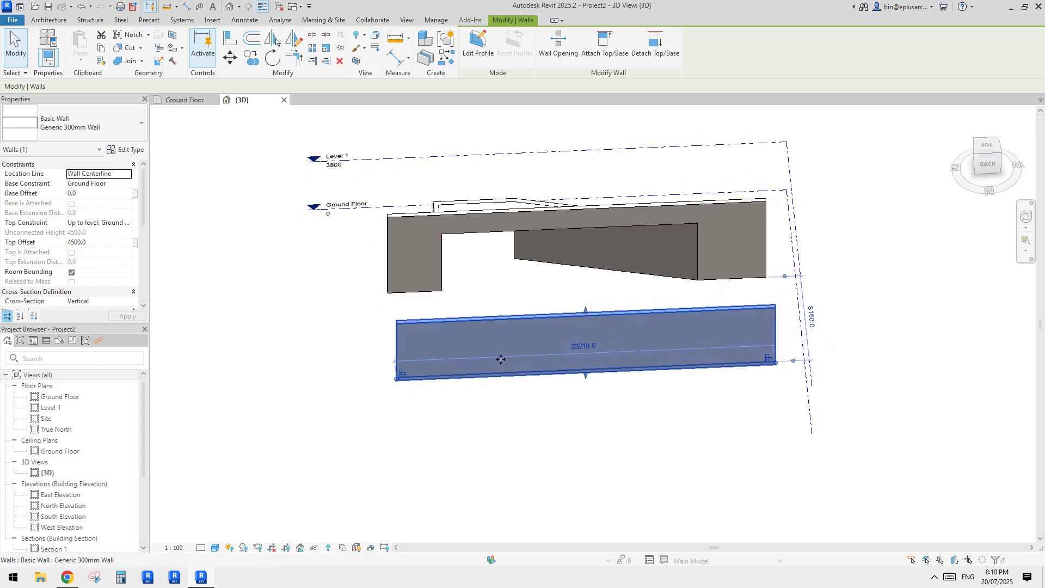
key(l)
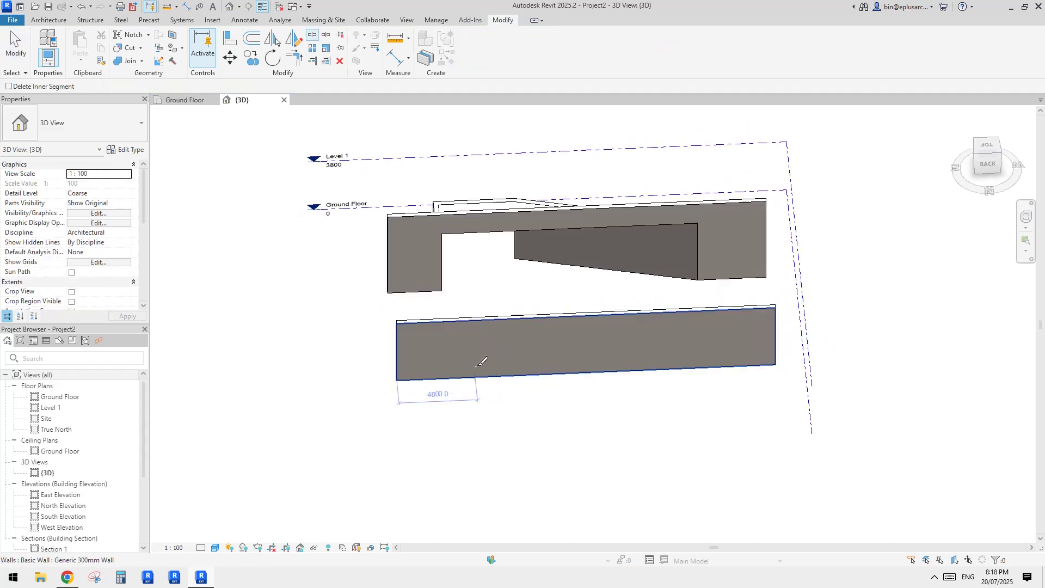
shift+middle_drag(478, 241, 462, 360)
shift+middle_drag(495, 264, 550, 258)
scroll(533, 253, up, 2)
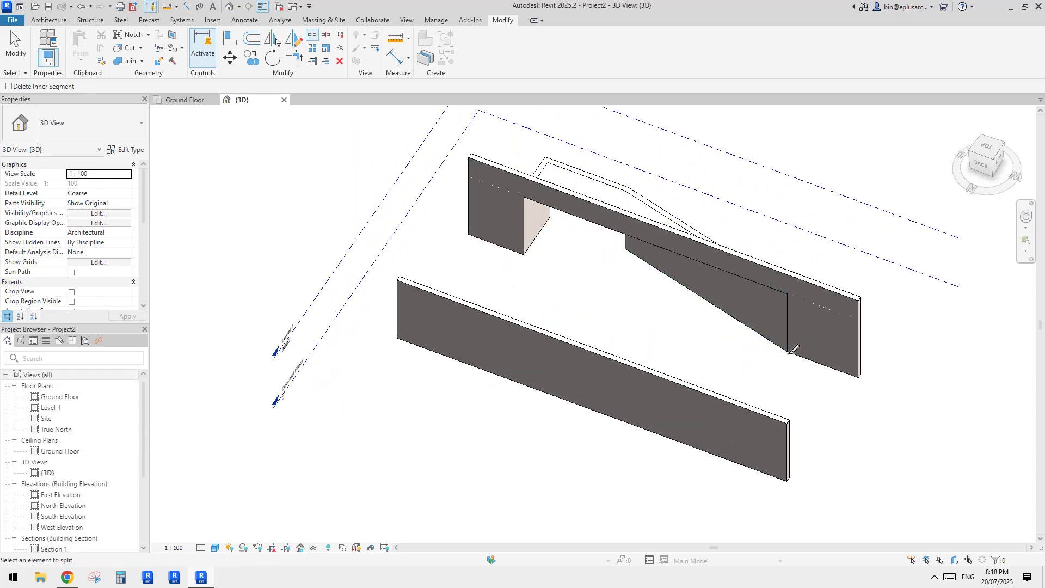
shift+middle_drag(585, 361, 457, 394)
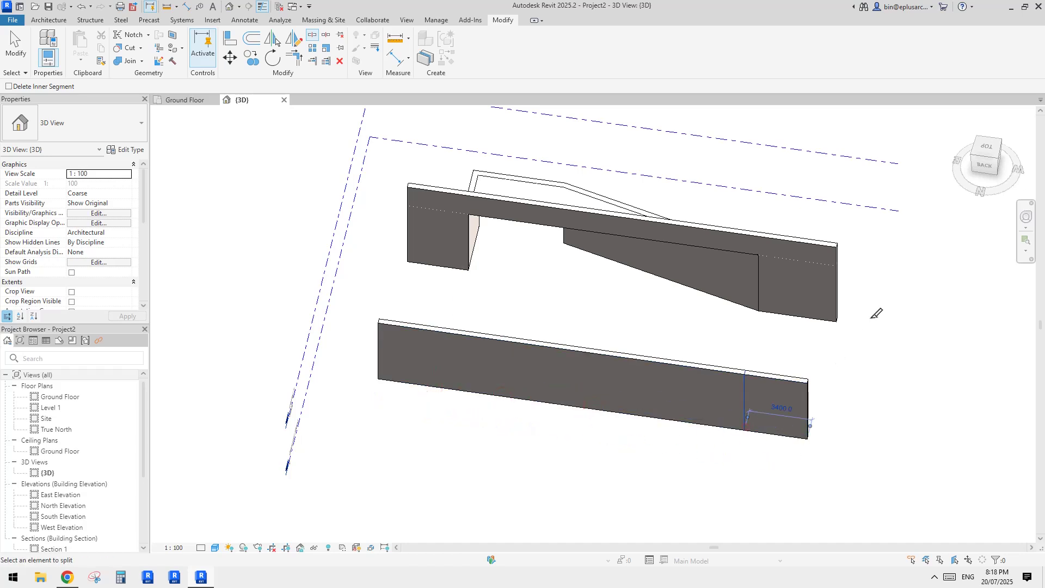
shift+middle_drag(658, 347, 668, 381)
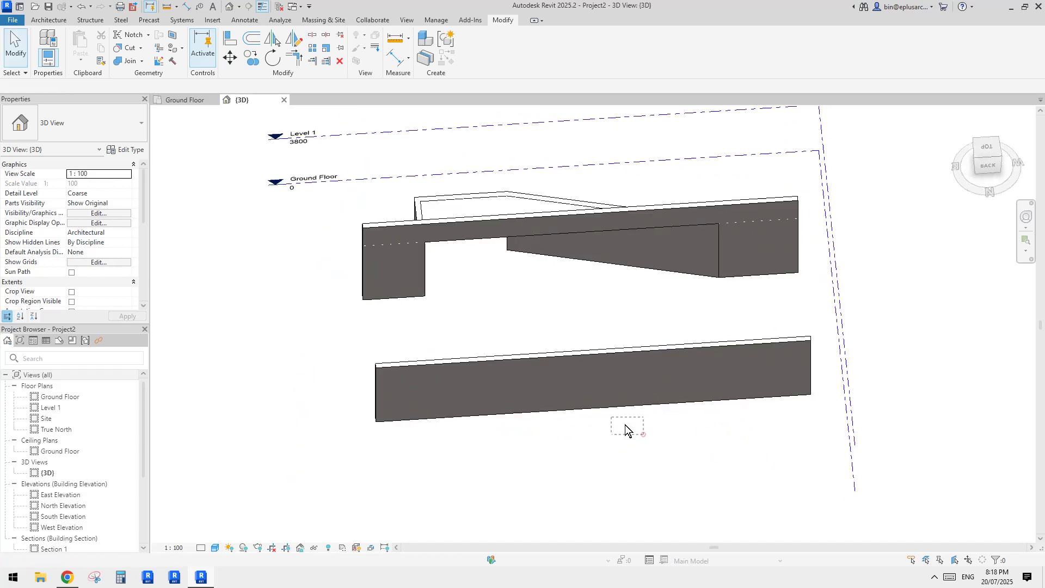
- Select the two middle segments of the split wall and move their shared end toward the entrance to form an angled recess
shift+middle_drag(531, 453, 507, 434)
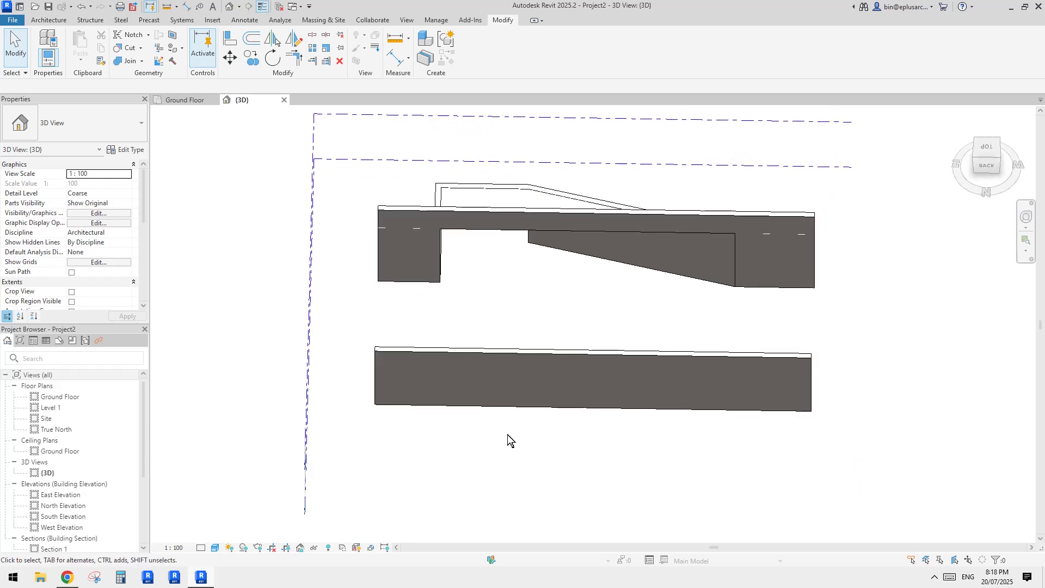
click(482, 392)
scroll(503, 408, up, 3)
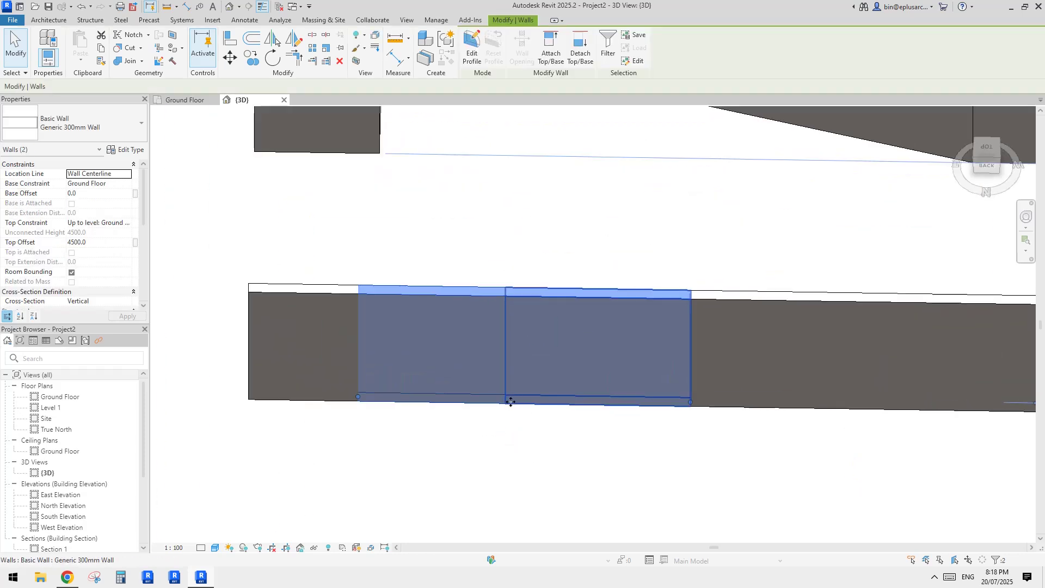
shift+middle_drag(514, 397, 548, 415)
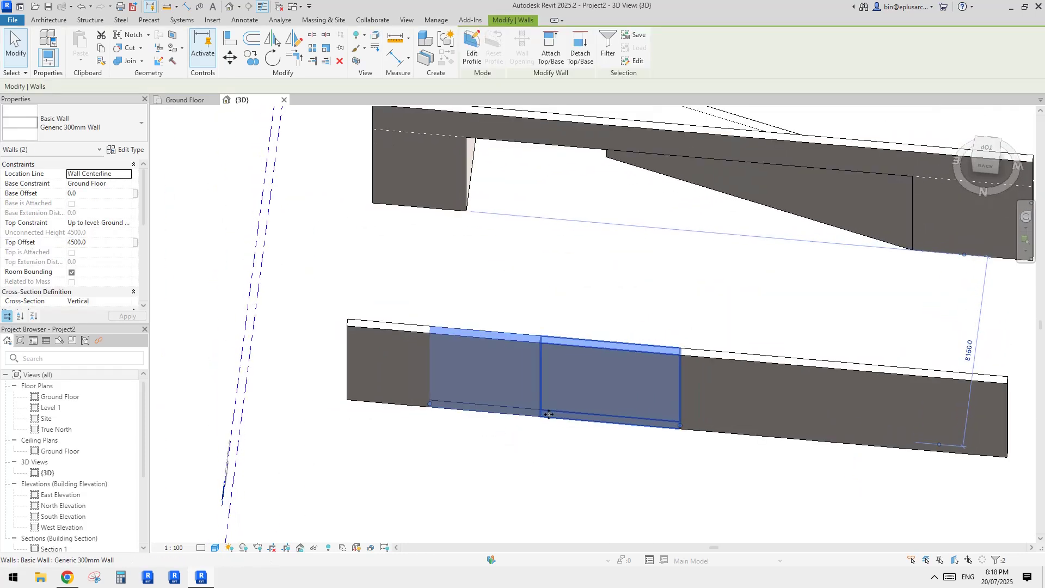
mouse_move(542, 413)
mouse_down()
mouse_move(433, 350)
mouse_move(451, 348)
mouse_up()
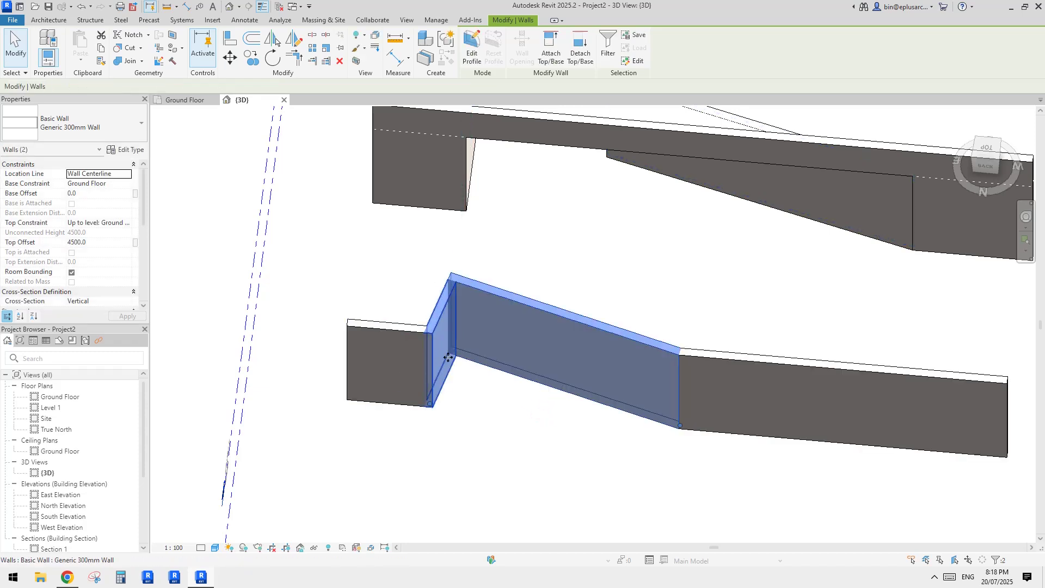
- Adjust the position of the shared corner between the short and long recess segments of the split wall
shift+middle_drag(407, 393, 468, 389)
drag(452, 344, 436, 311)
middle_drag(435, 311, 457, 337)
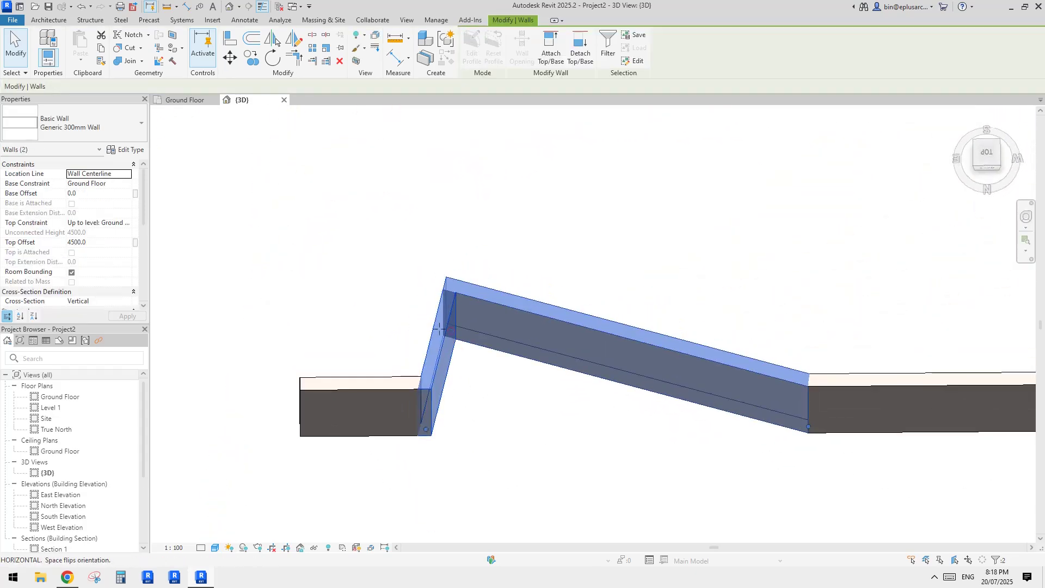
drag(439, 328, 438, 329)
key(Escape)
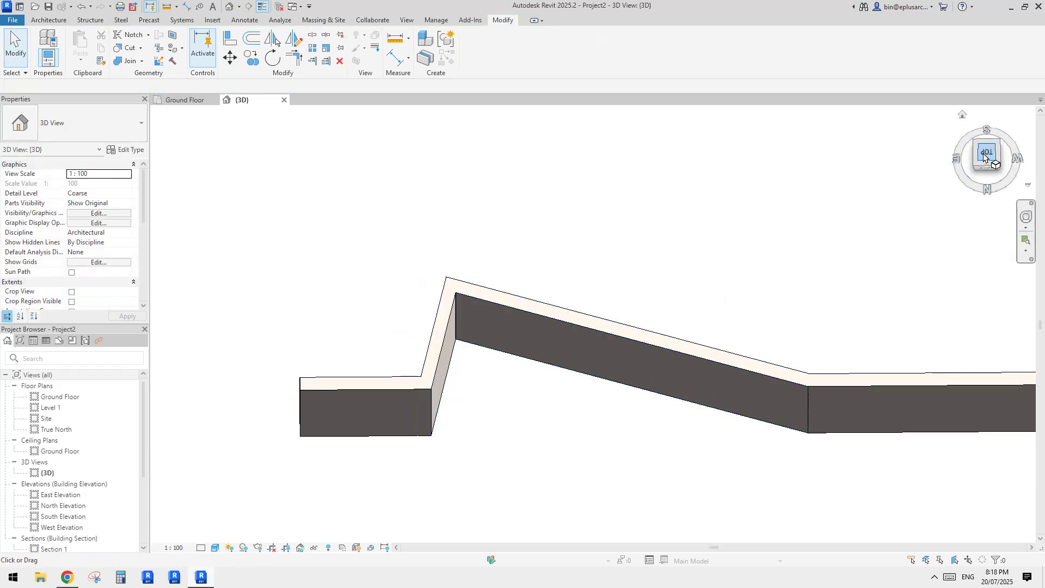
- Working in the top view, move the recess corner so the short side segment is perpendicular to the straight wall
click(984, 157)
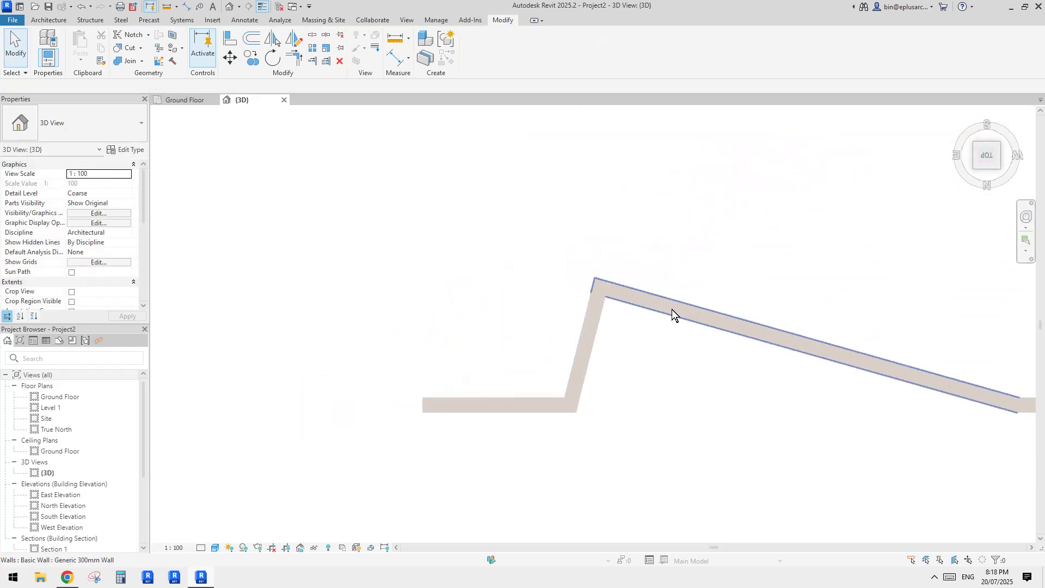
drag(655, 230, 570, 278)
scroll(631, 290, down, 2)
- Select the long angled recess segment and its adjoining segment, and move their shared end to form a short flat back before the slope
drag(895, 336, 843, 388)
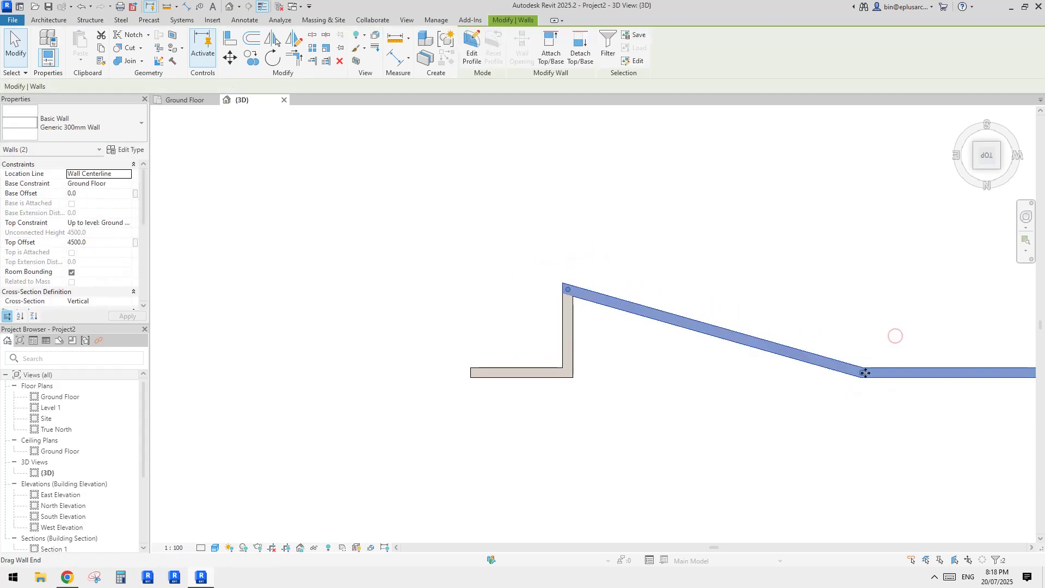
drag(669, 285, 667, 288)
middle_drag(756, 319, 574, 315)
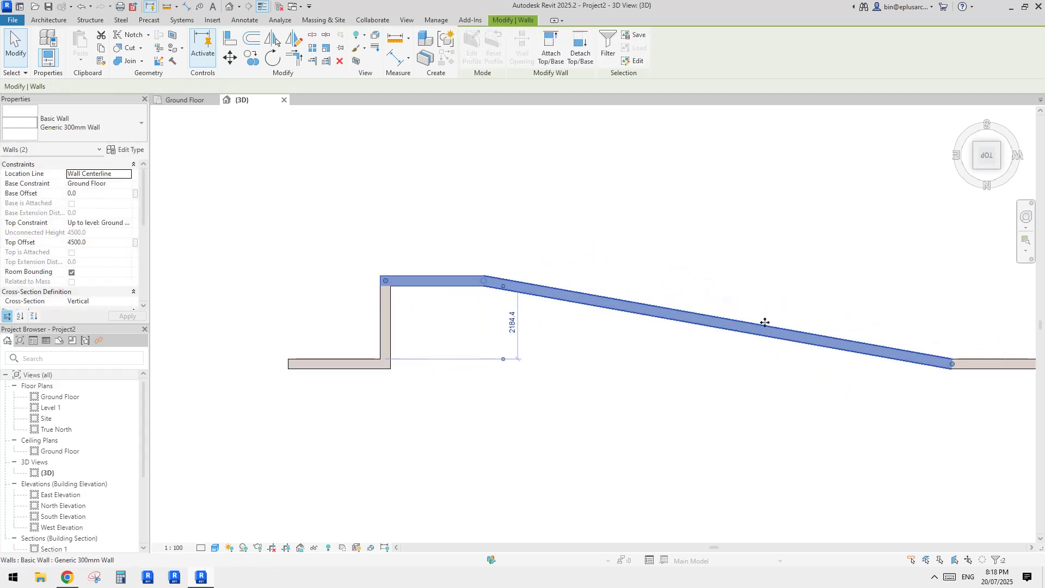
scroll(765, 321, down, 1)
middle_drag(901, 353, 789, 334)
shift+middle_drag(921, 331, 606, 302)
click(667, 257)
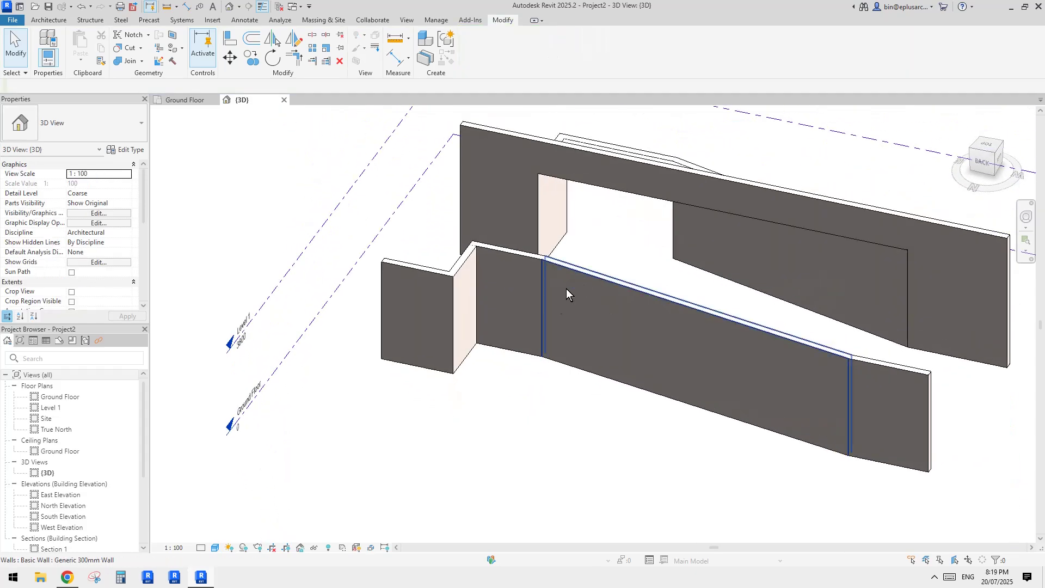
- Set the base offset of the short flat back segment of the recess to 3000
click(513, 318)
middle_drag(512, 317, 528, 336)
drag(525, 316, 524, 314)
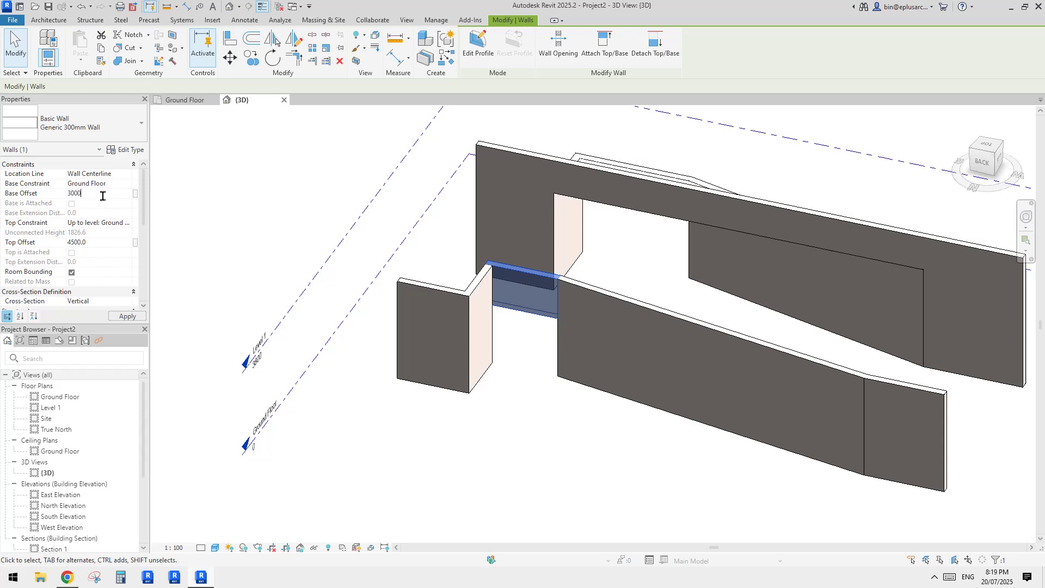
key(Return)
key(Escape)
shift+middle_drag(542, 311, 610, 291)
- In the back view, copy the end wall segment beside the recess straight up from its base corner to its top corner
click(450, 335)
shift+middle_drag(702, 344, 706, 302)
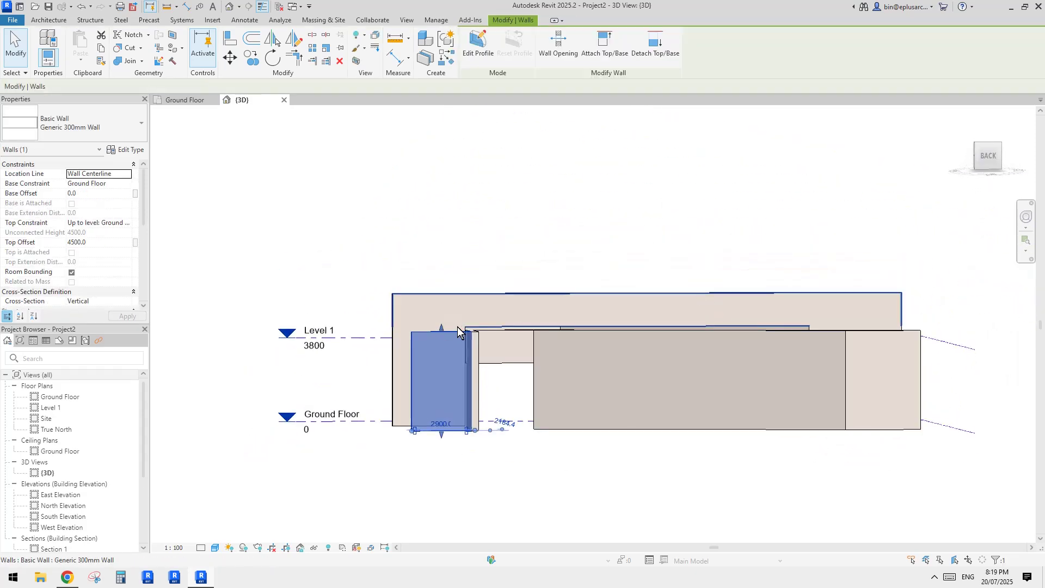
click(986, 155)
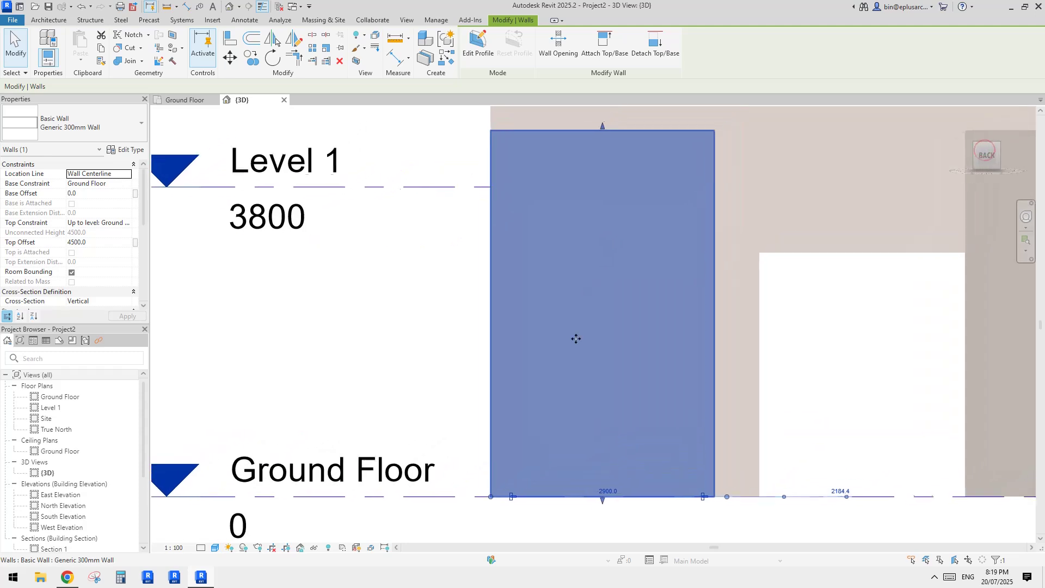
key(m)
key(v)
click(477, 510)
middle_drag(518, 351, 508, 405)
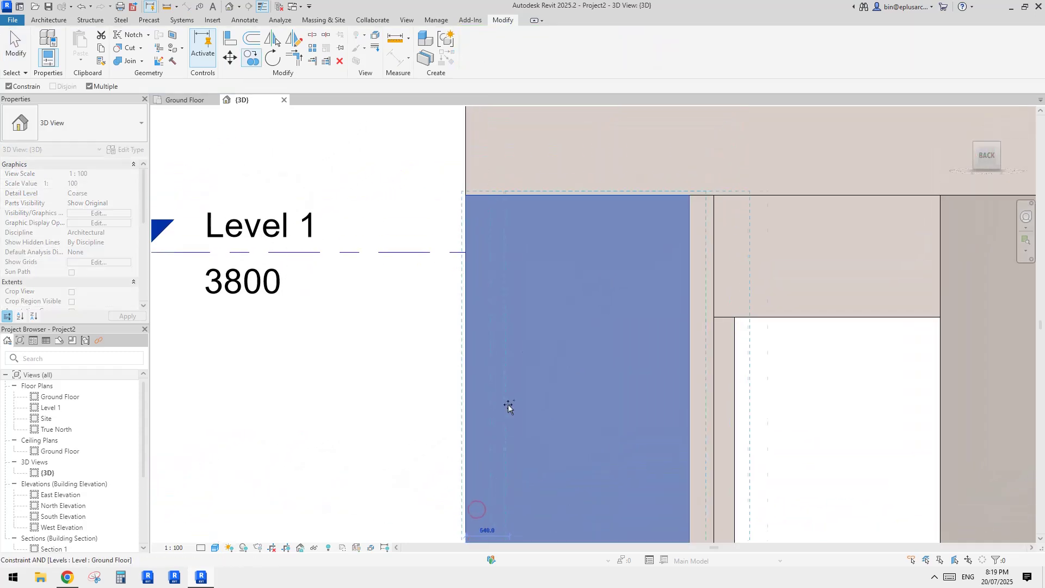
click(466, 195)
scroll(552, 226, down, 1)
middle_drag(553, 226, 506, 364)
key(Escape)
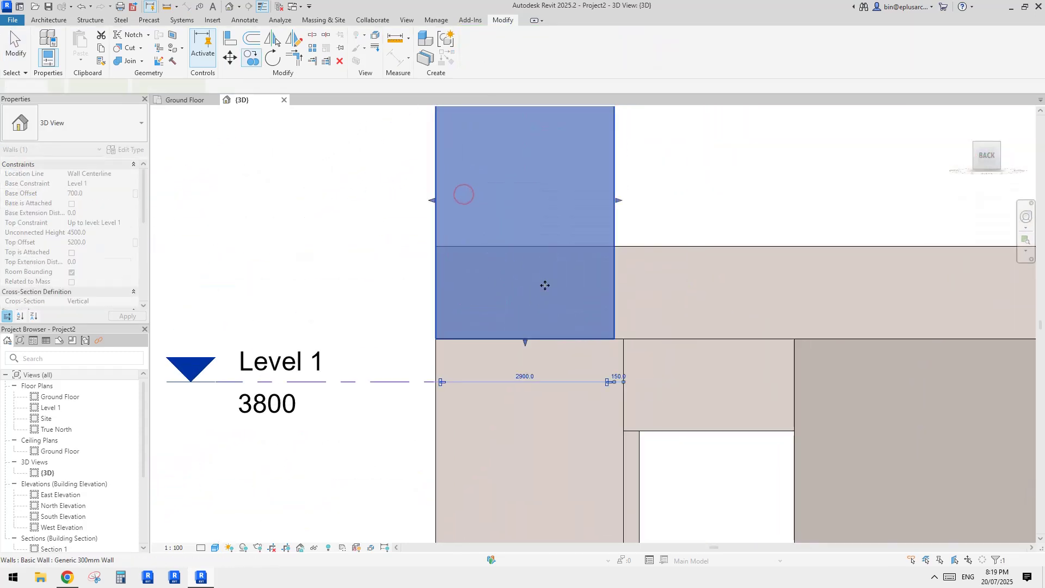
- Lower the copied wall's top and align it with the top edge of the entrance wall behind
middle_drag(565, 236, 562, 267)
scroll(533, 205, down, 1)
middle_drag(533, 205, 515, 259)
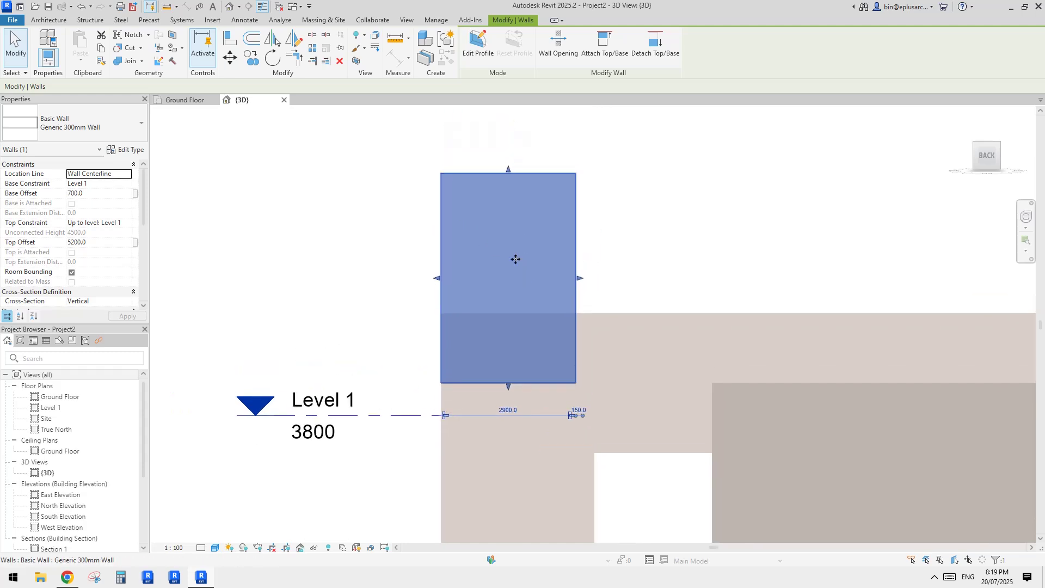
drag(508, 172, 508, 298)
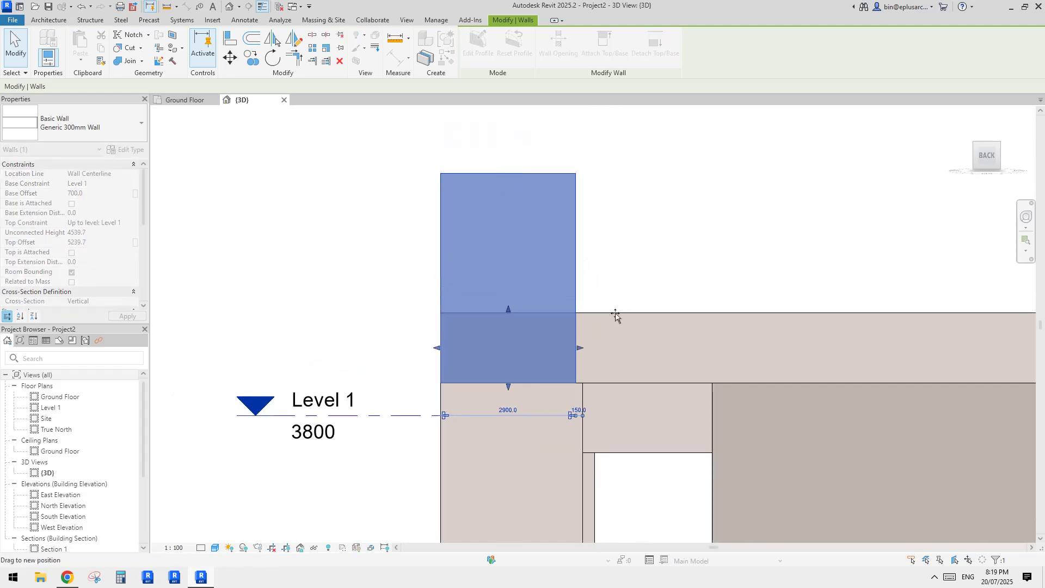
drag(615, 319, 617, 315)
key(a)
key(l)
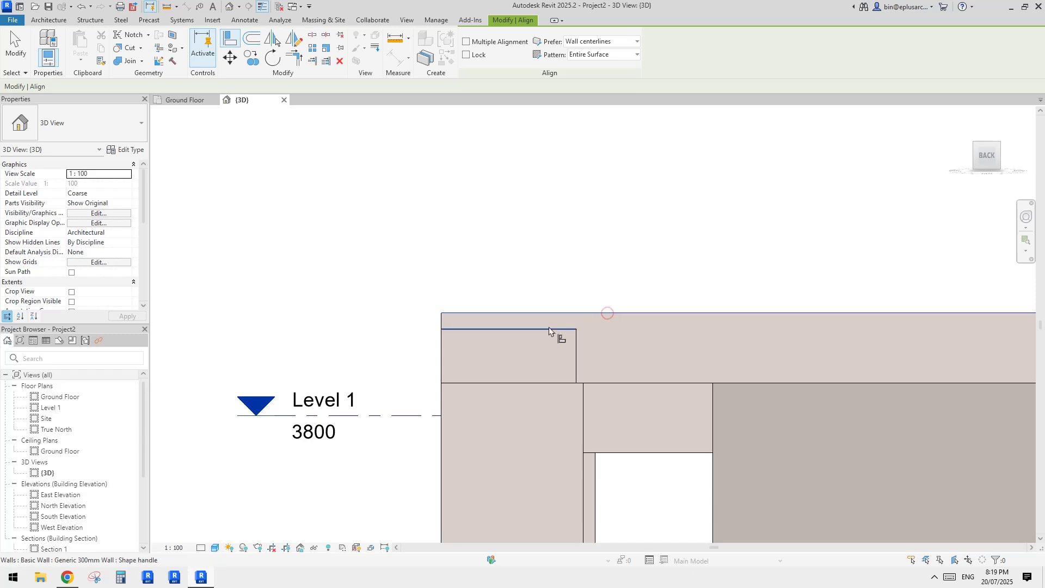
scroll(566, 285, down, 2)
shift+middle_drag(566, 285, 529, 308)
key(Escape)
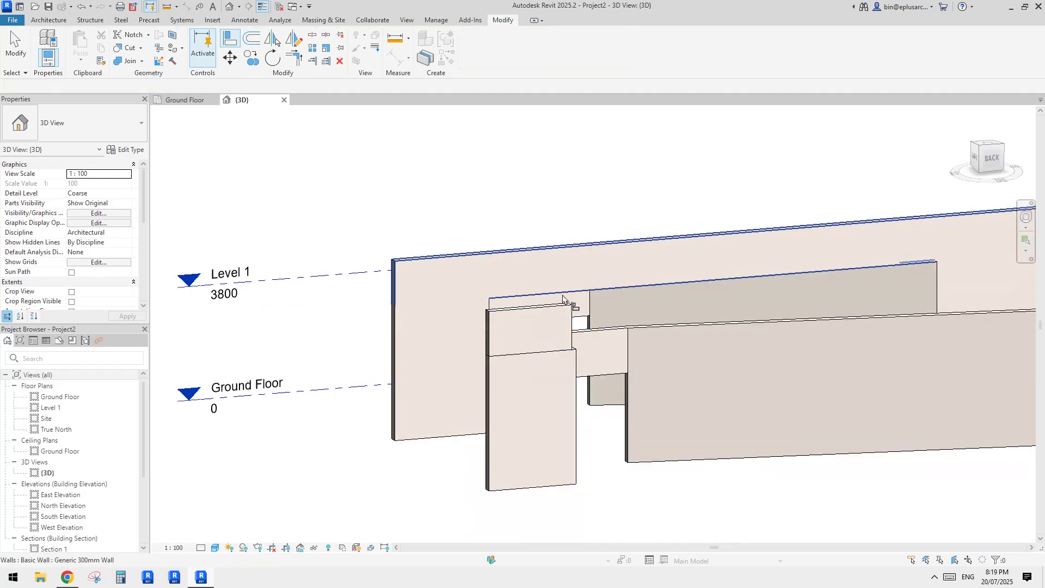
- Extend the copied upper wall over the recess to the outer edge of the far end segment
click(543, 313)
shift+middle_drag(468, 260, 502, 393)
click(315, 63)
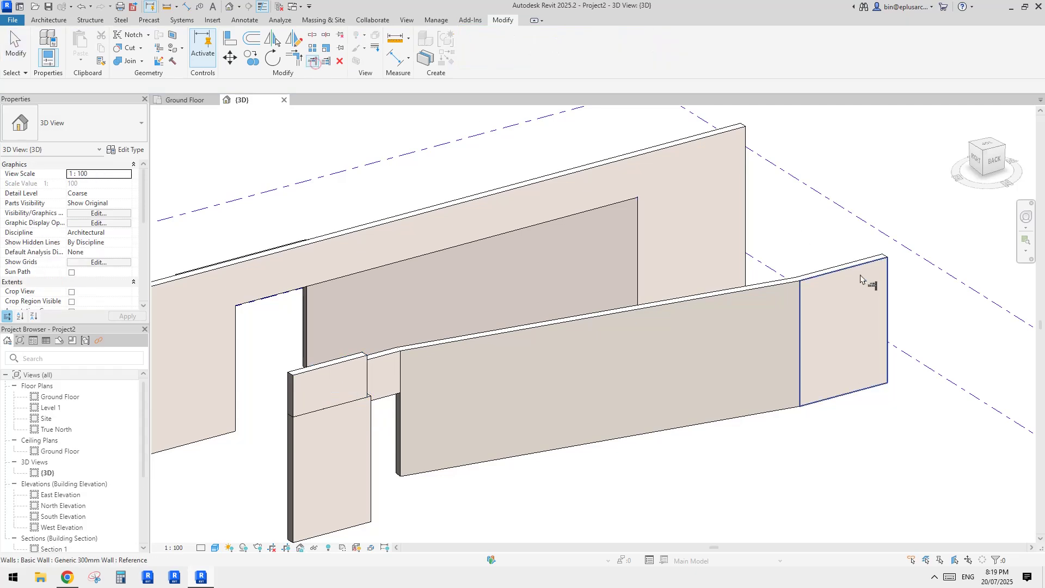
click(888, 281)
click(347, 367)
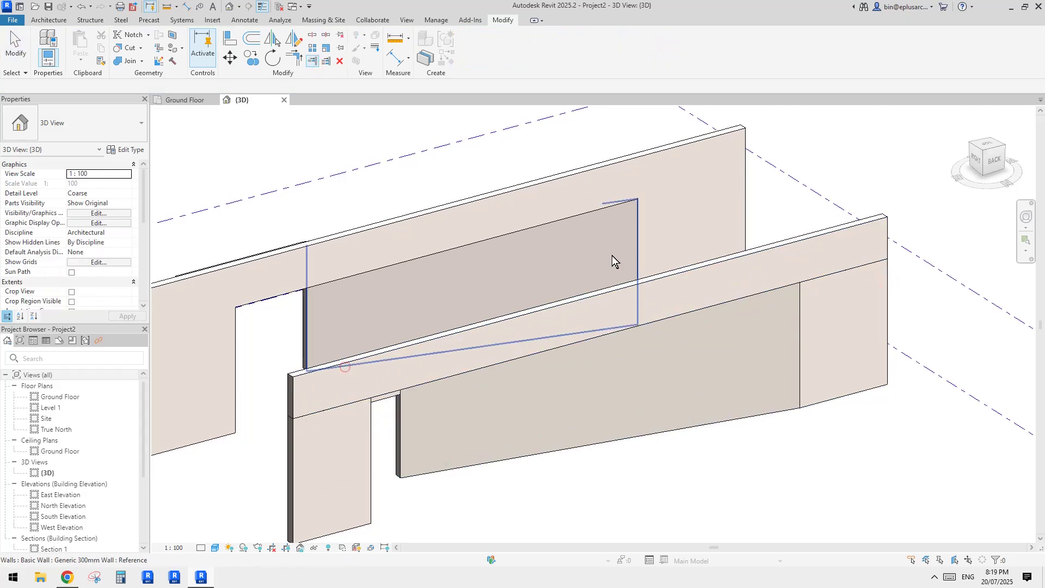
- Join the extended upper wall with the end wall segments below it using Join Geometry
click(127, 61)
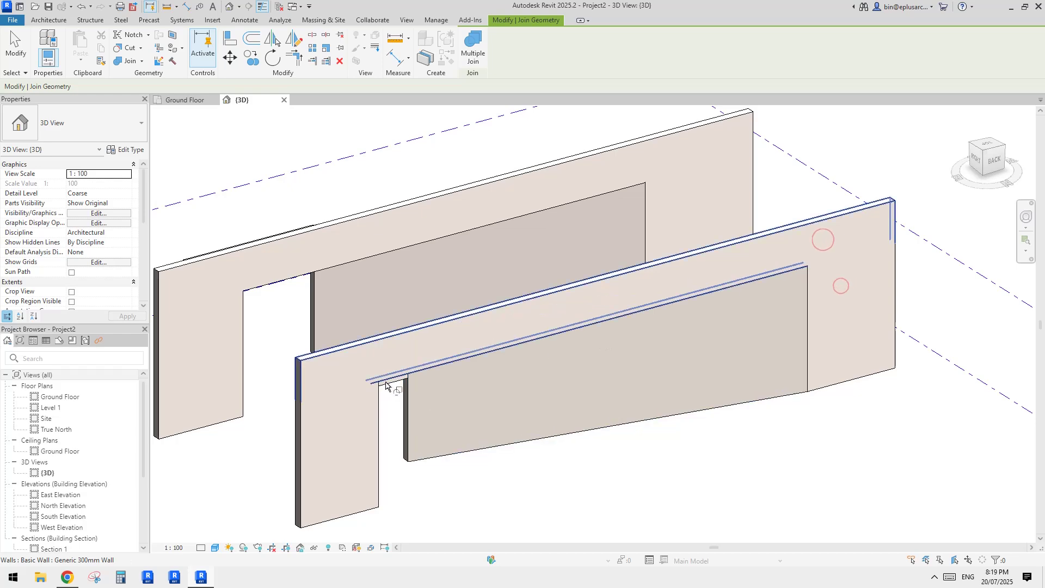
shift+middle_drag(397, 361, 580, 403)
key(Escape)
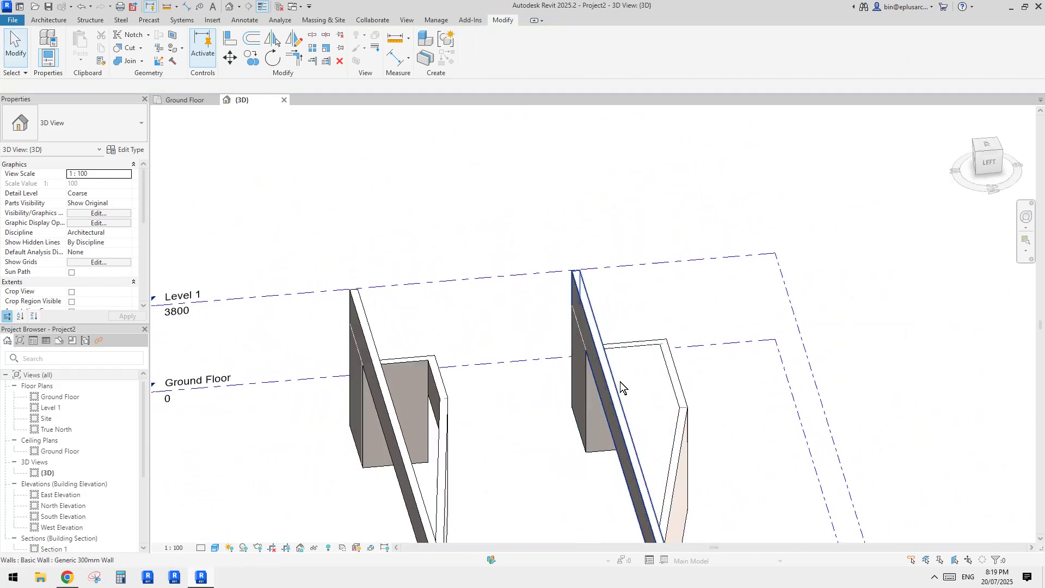
shift+middle_drag(418, 371, 475, 374)
click(472, 376)
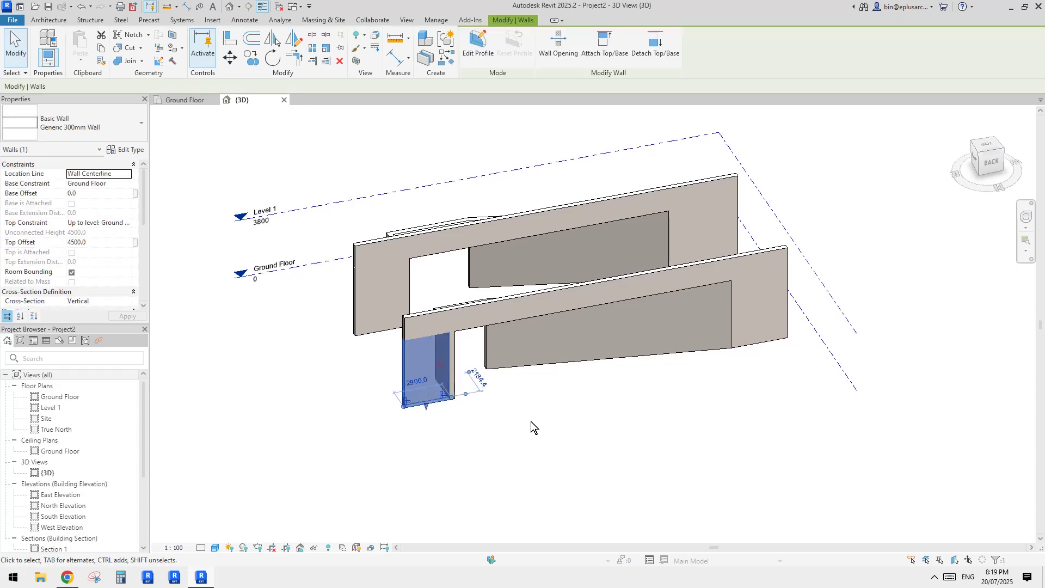
shift+middle_drag(530, 421, 520, 419)
key(m)
key(v)
click(413, 398)
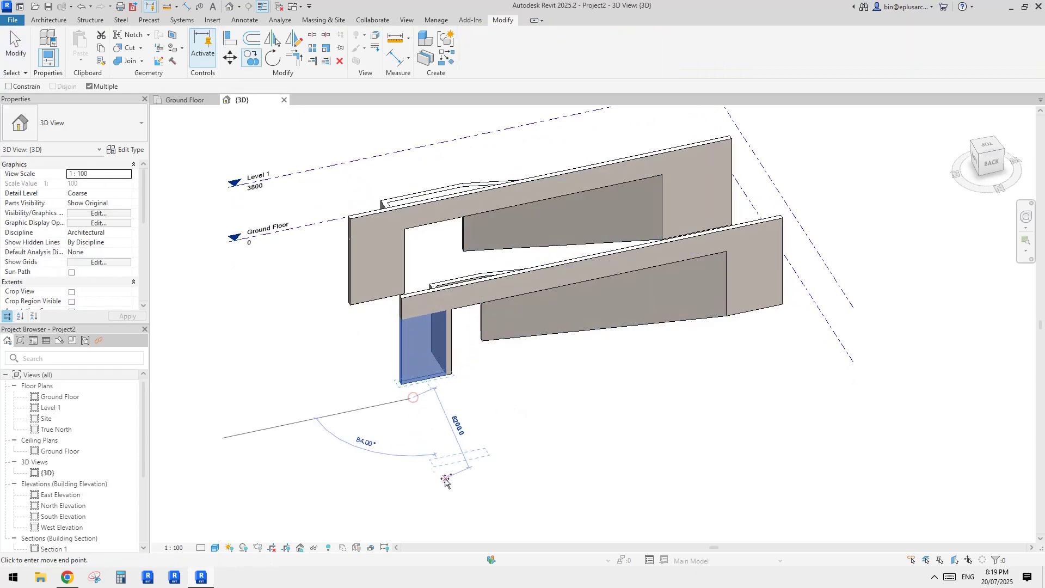
key(Escape)
key(Escape)
click(422, 352)
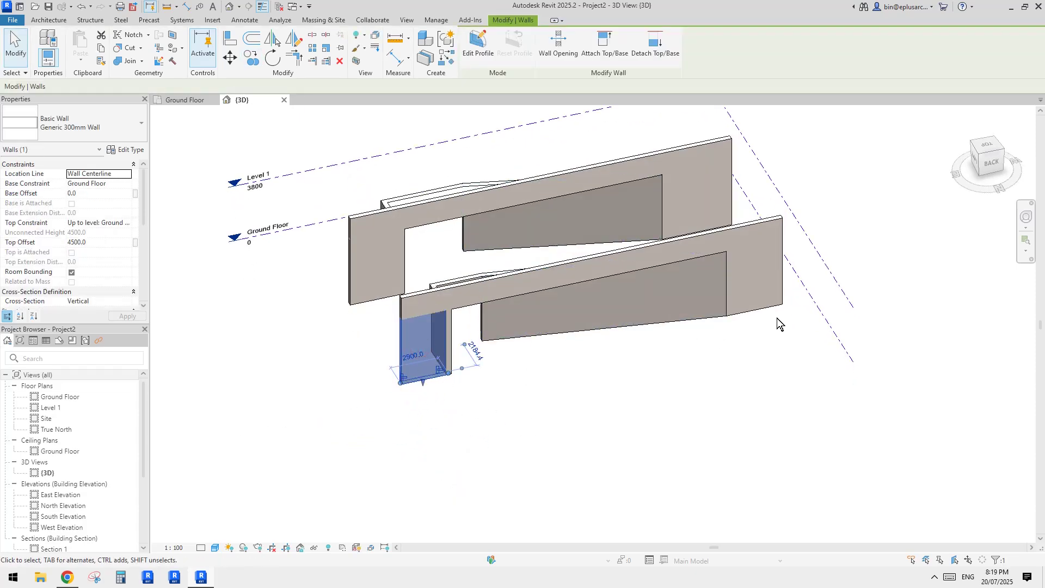
middle_drag(424, 329, 420, 336)
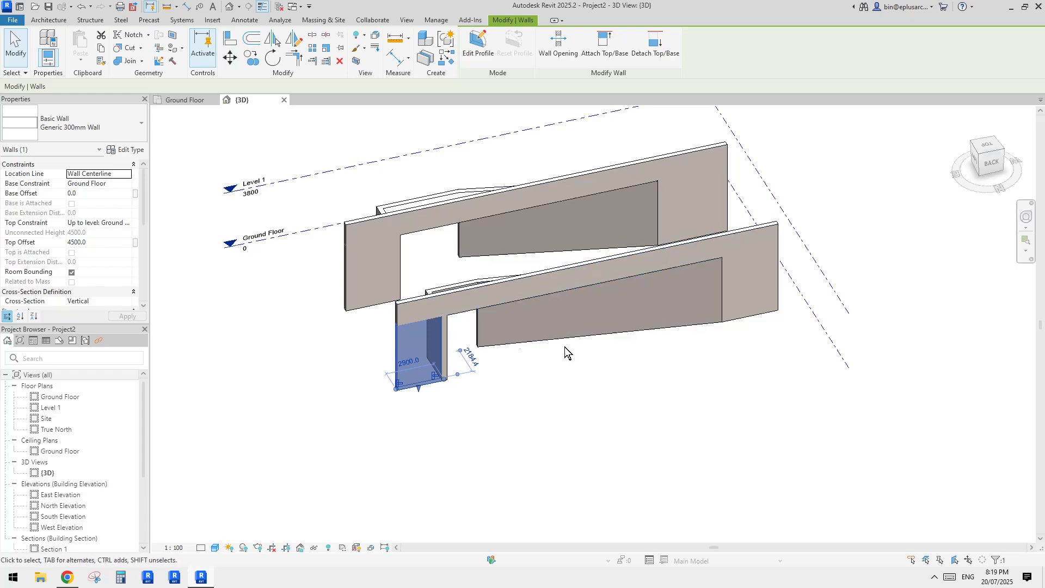
click(564, 347)
click(410, 371)
middle_drag(471, 374, 449, 373)
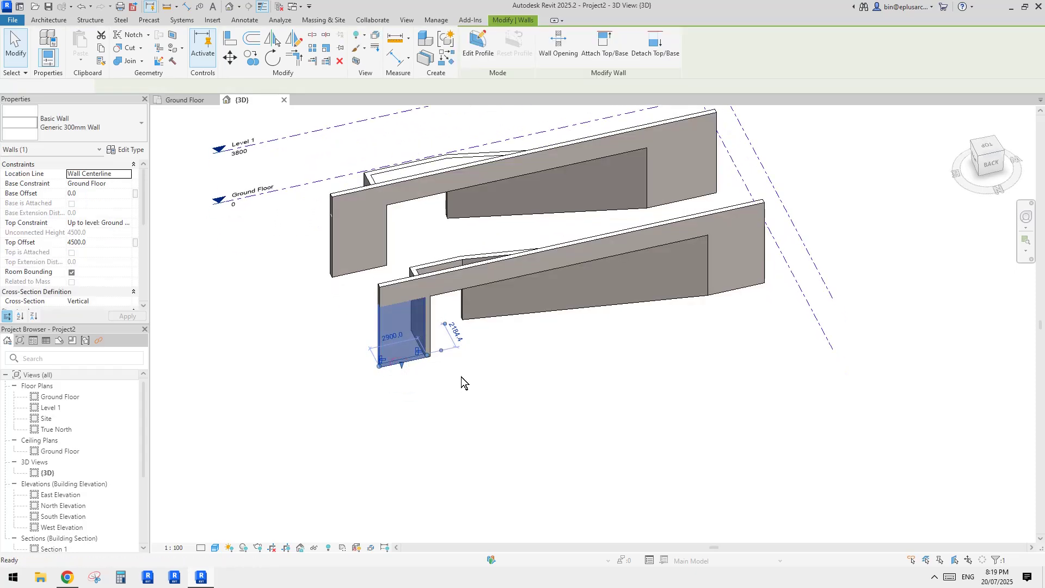
- Draw a third straight wall about 23.2 m long in front of and parallel to the other two, with a top offset of 6000
key(w)
key(a)
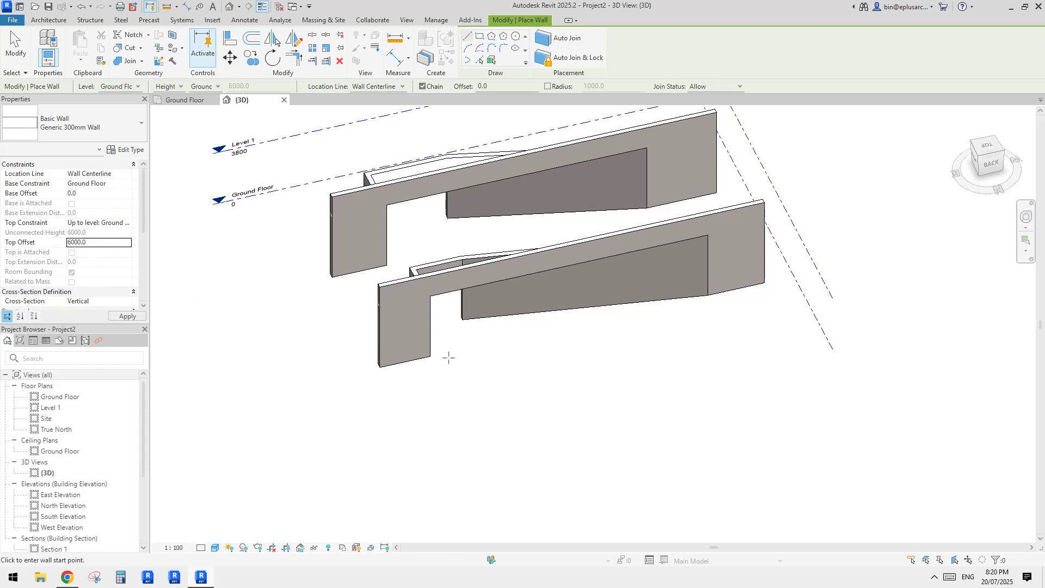
shift+middle_drag(449, 357, 456, 478)
click(423, 488)
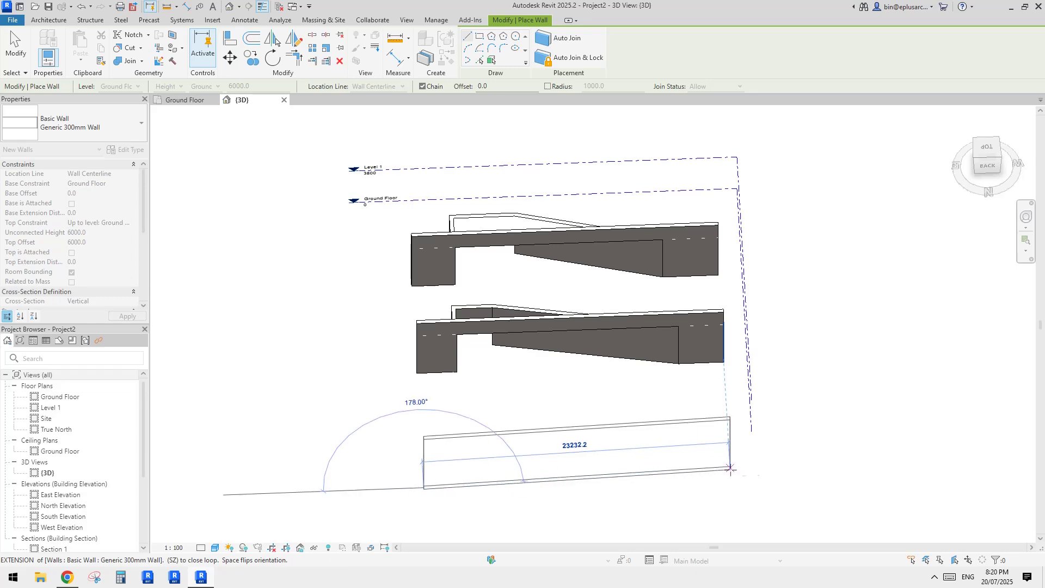
click(730, 475)
key(Escape)
key(Escape)
- Split the new wall horizontally at a height of 4500 and select the upper and lower parts in turn to check the split
shift+middle_drag(418, 327, 432, 271)
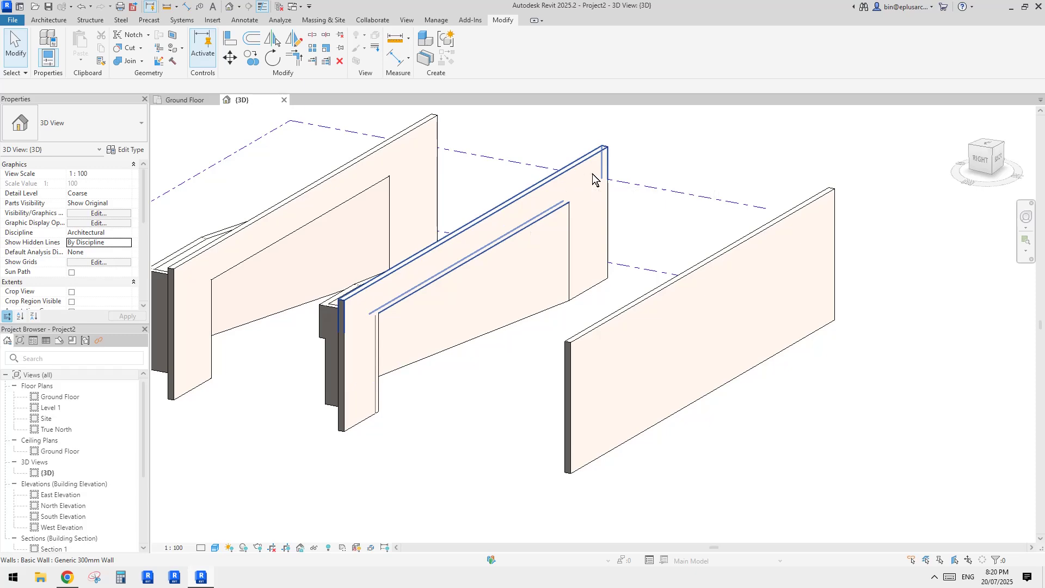
shift+middle_drag(593, 179, 627, 372)
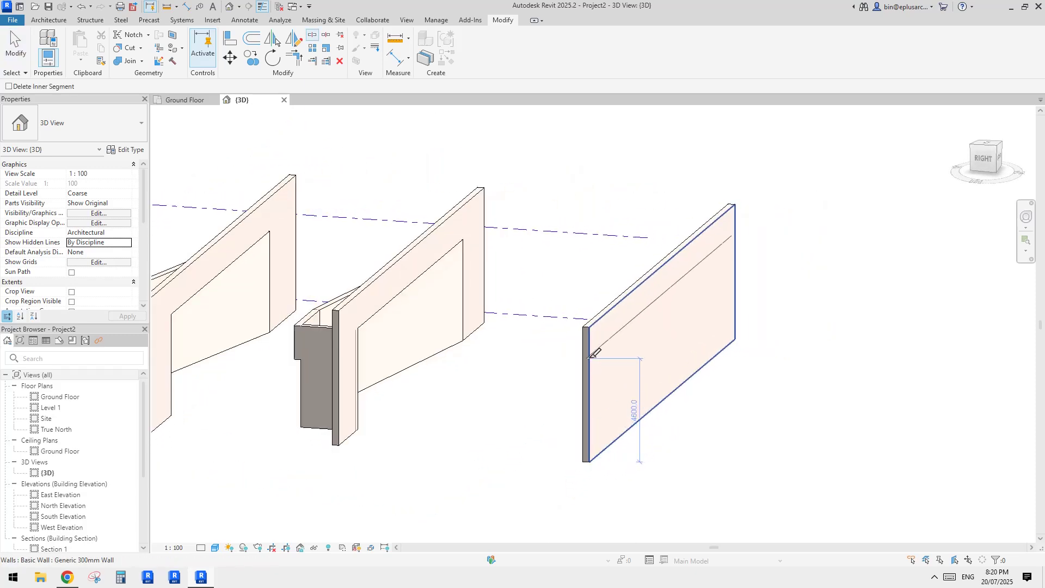
scroll(593, 354, up, 5)
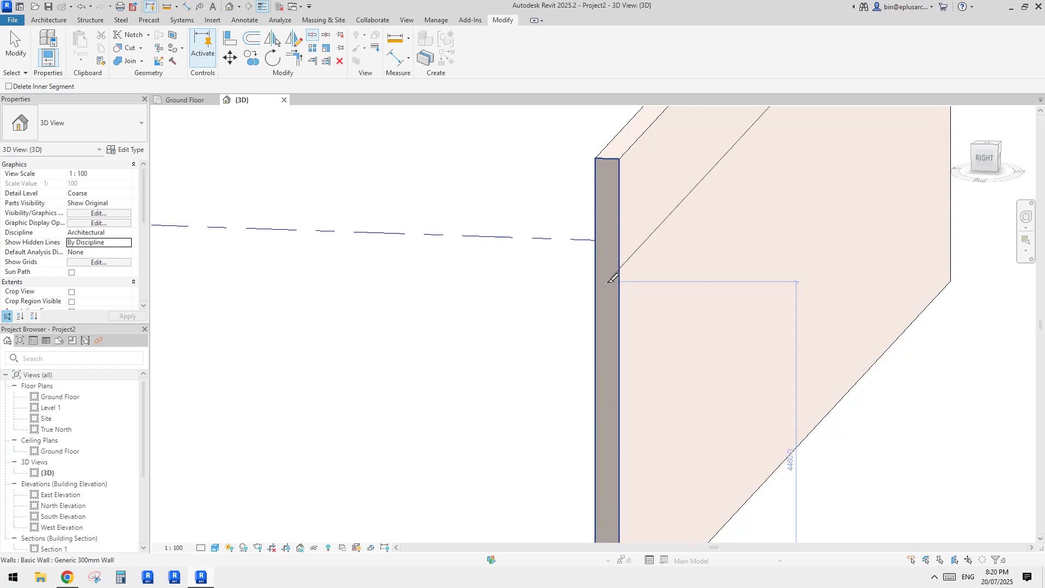
click(608, 279)
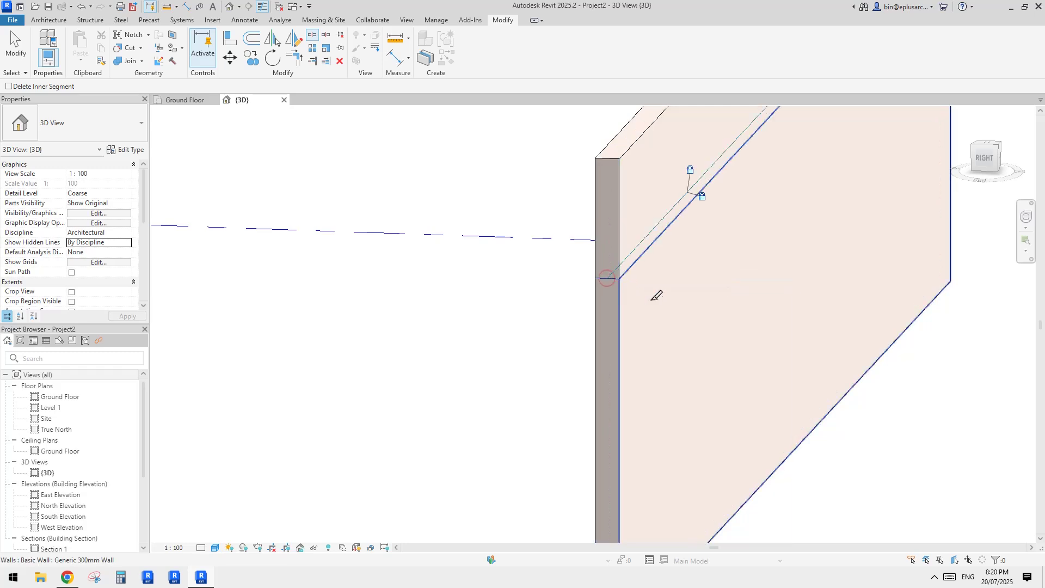
scroll(650, 297, down, 2)
middle_drag(678, 290, 675, 297)
scroll(679, 292, down, 3)
scroll(692, 298, up, 1)
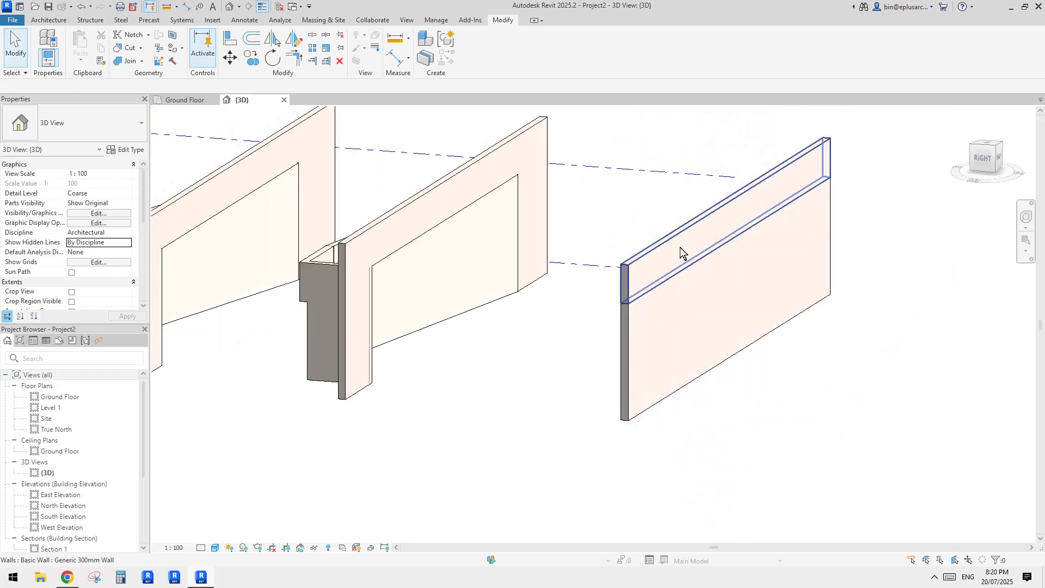
key(Escape)
click(680, 246)
click(728, 323)
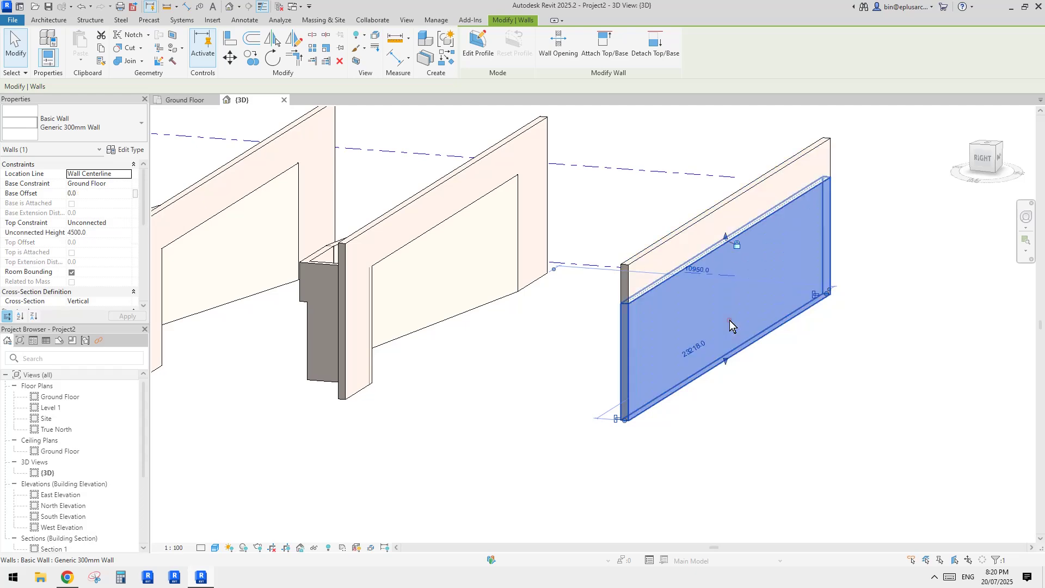
- Split the lower part of the new wall vertically into five segments with Split Element
shift+middle_drag(729, 322, 648, 375)
scroll(611, 332, down, 1)
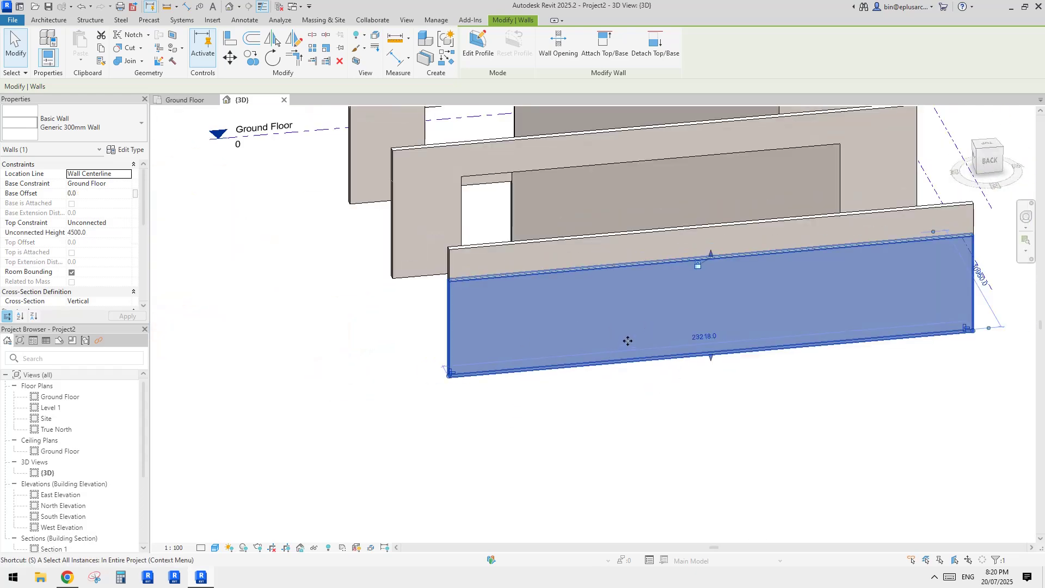
key(s)
key(l)
shift+middle_drag(588, 359, 523, 348)
click(580, 351)
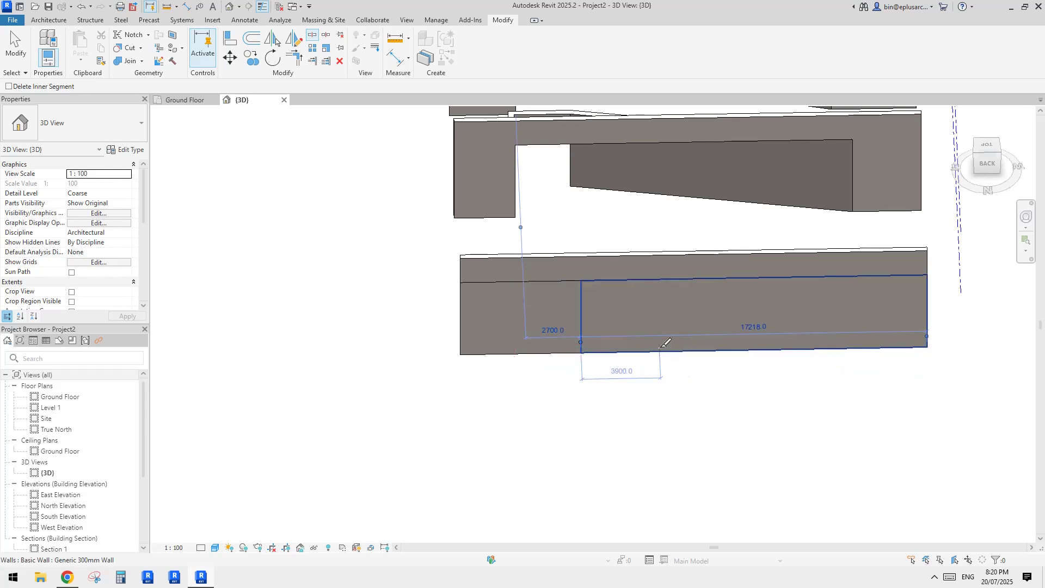
key(Escape)
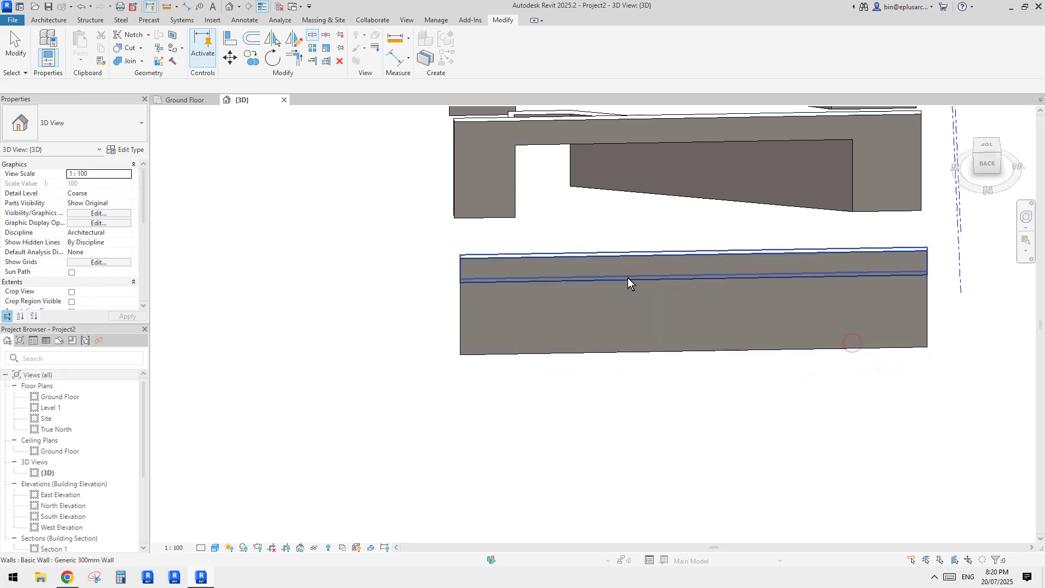
- Select the second and third lower segments and, in the top view, move their shared end back to form an angled recess
scroll(552, 353, up, 1)
middle_drag(548, 367, 549, 380)
drag(610, 391, 585, 345)
middle_drag(715, 302, 712, 315)
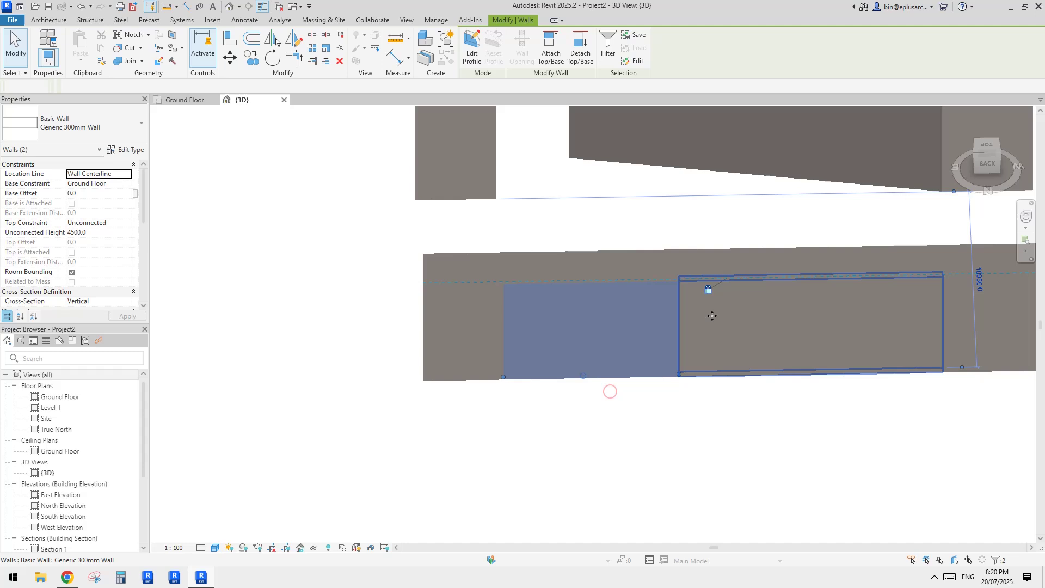
click(987, 145)
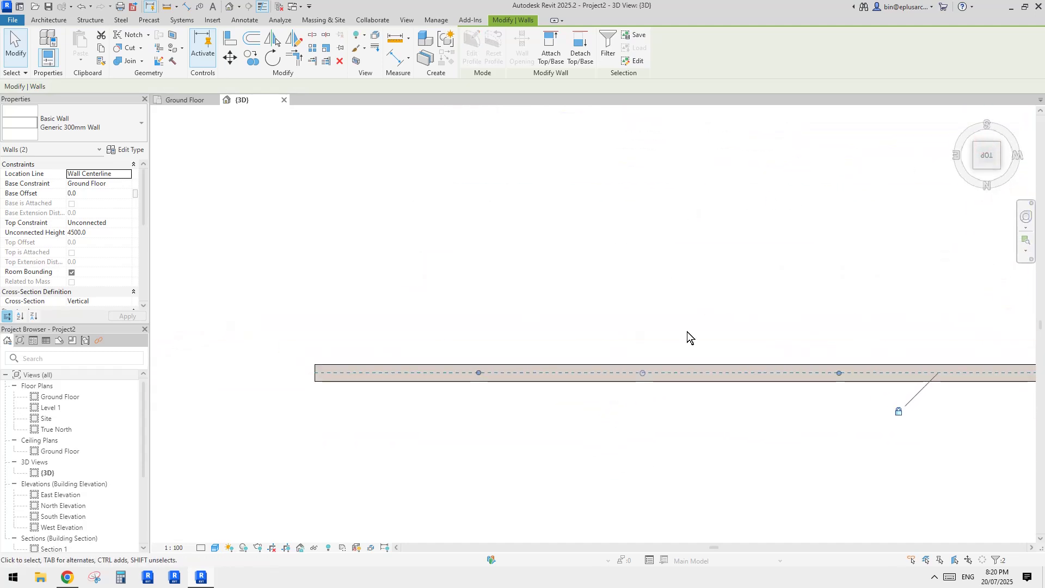
drag(646, 372, 480, 221)
click(706, 308)
- Select the third and fourth lower segments and move their shared end back level with the recess corner in the top view
shift+middle_drag(725, 260, 726, 316)
click(699, 313)
ctrl+click(636, 310)
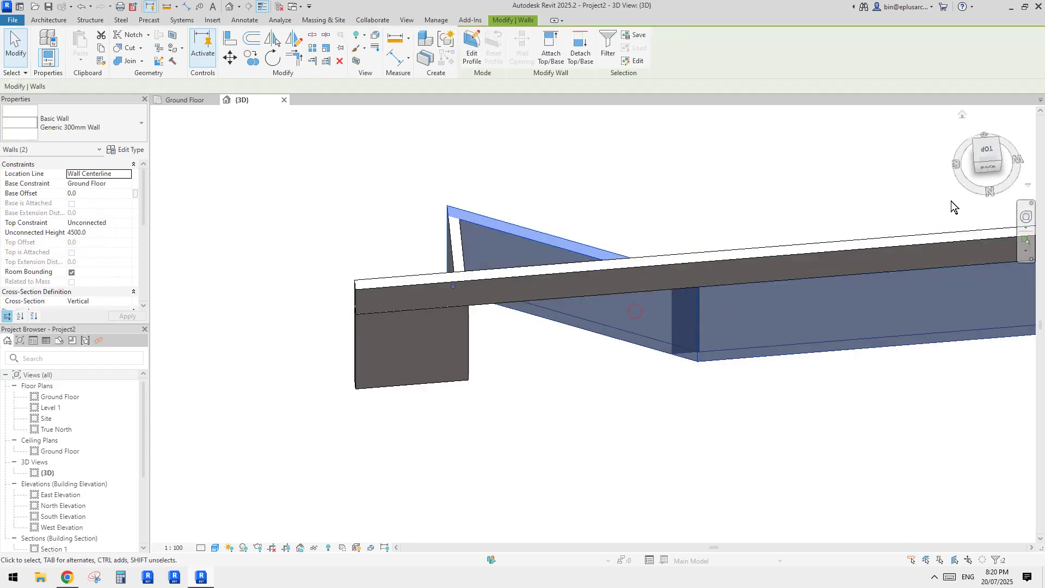
click(987, 153)
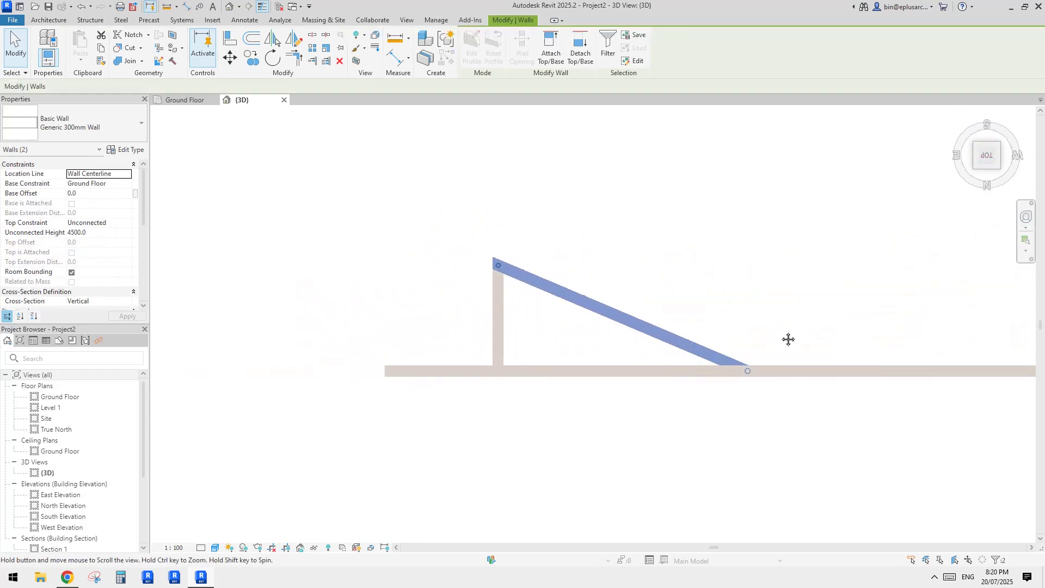
drag(747, 371, 626, 265)
middle_drag(859, 332, 648, 274)
scroll(649, 274, down, 1)
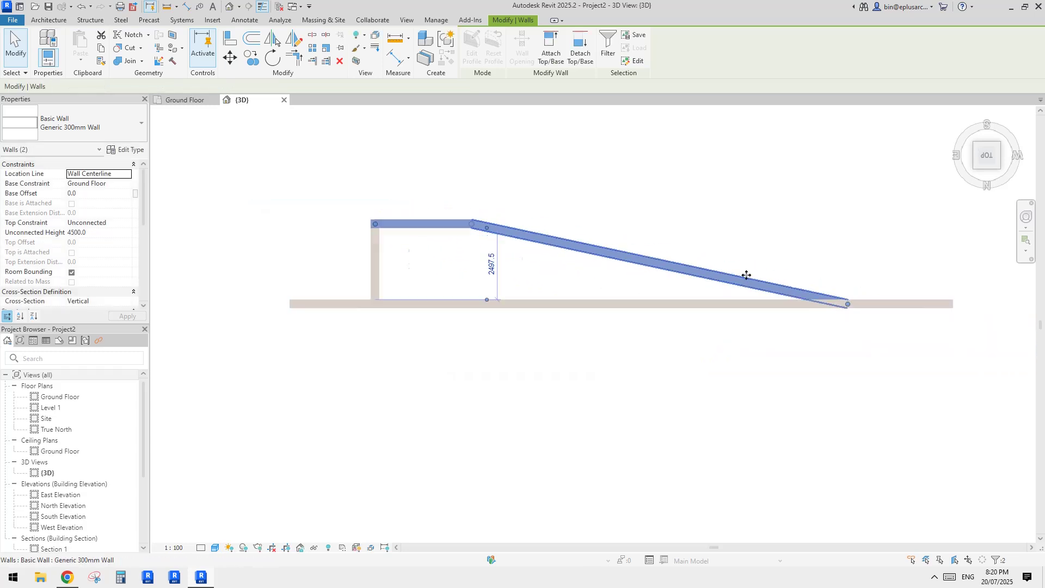
- Select the three walls forming the recess in the top view and examine their corners and shared ends
click(777, 251)
scroll(777, 251, down, 3)
scroll(564, 237, up, 2)
mouse_move(601, 201)
mouse_down()
mouse_move(531, 240)
mouse_move(494, 290)
mouse_up()
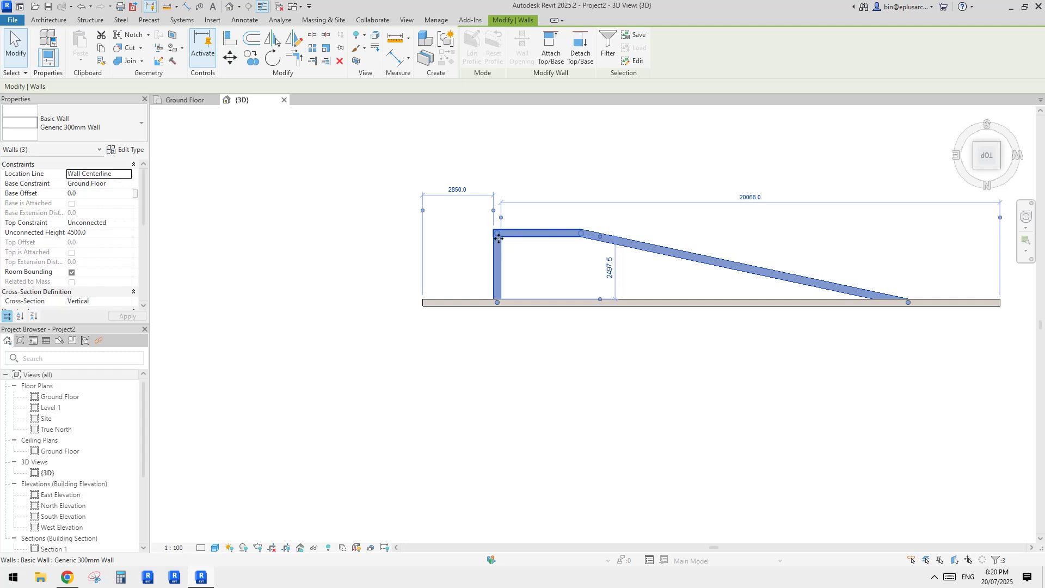
click(480, 228)
drag(476, 216, 487, 229)
drag(888, 349, 932, 343)
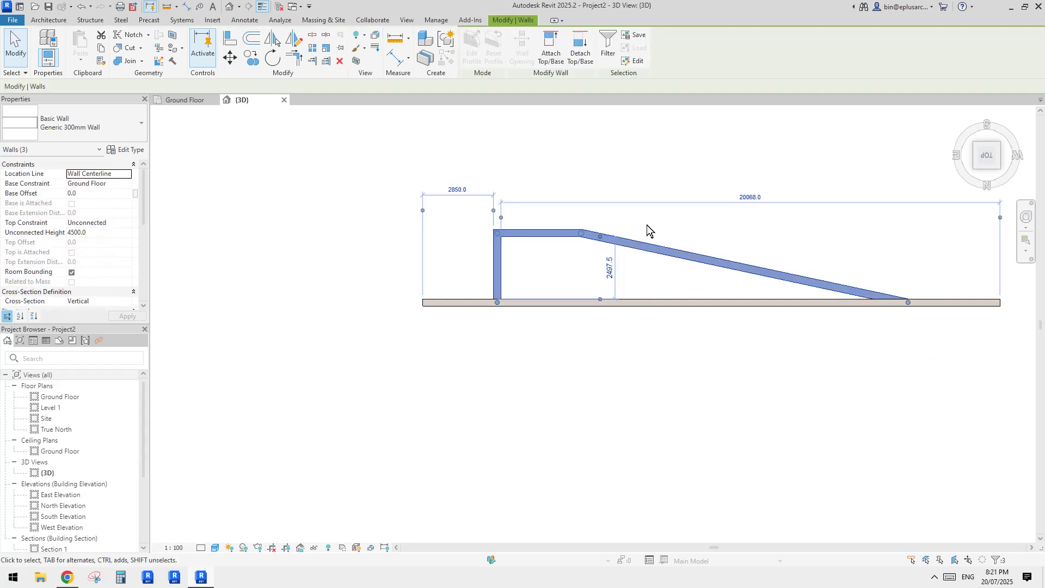
click(662, 195)
drag(602, 177, 492, 253)
scroll(599, 249, up, 2)
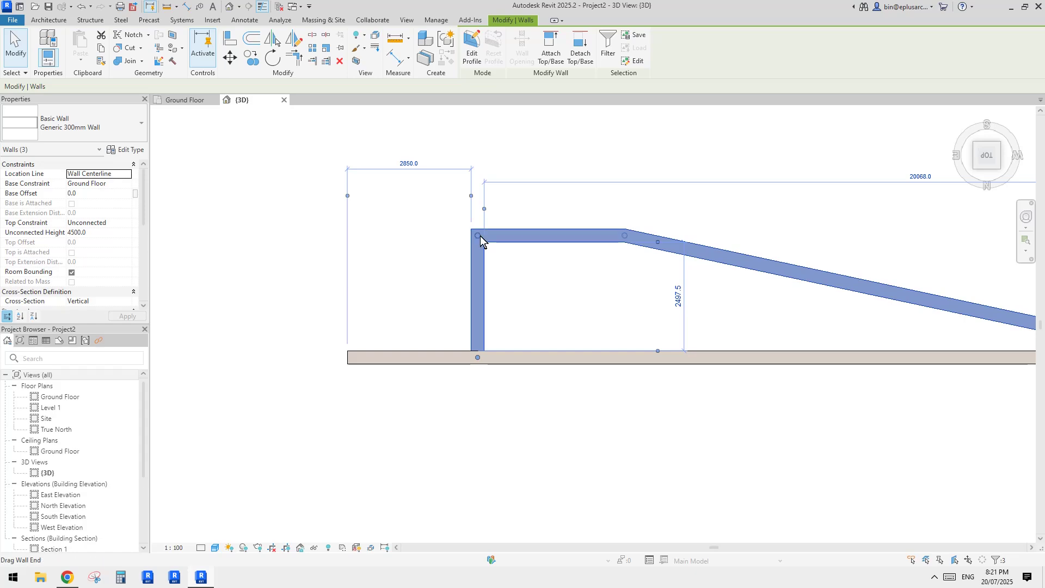
scroll(618, 290, down, 4)
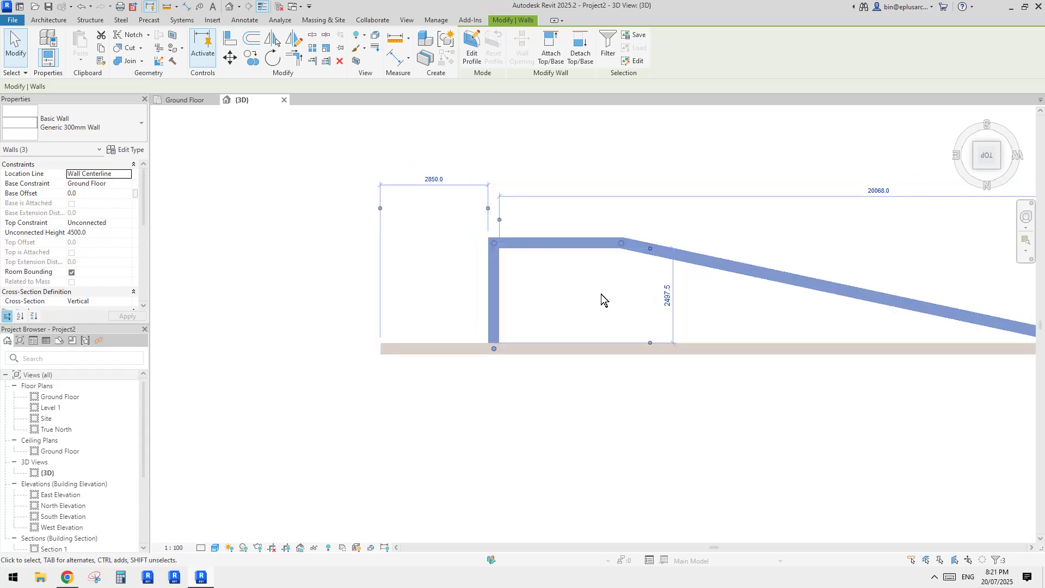
- Join the recess's short return wall with the upper wall using Join Geometry
shift+middle_drag(602, 302, 693, 194)
click(682, 225)
click(124, 61)
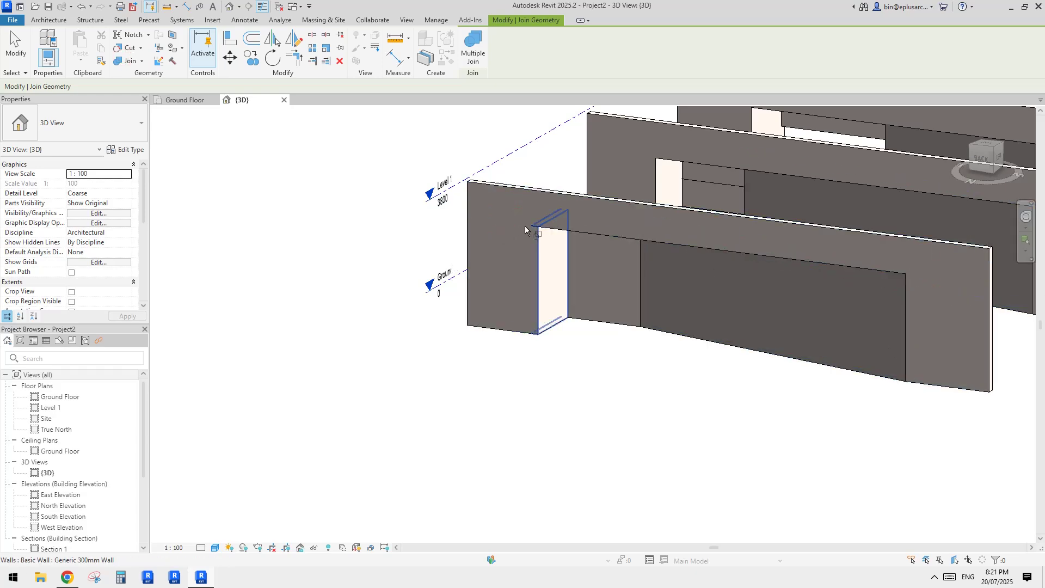
click(550, 243)
click(555, 219)
shift+middle_drag(631, 231, 531, 187)
key(Escape)
- Start a Plain 2 ceiling on the Ground Floor in sketch mode and pick the walls around the recess as boundary lines
click(742, 305)
key(c)
key(s)
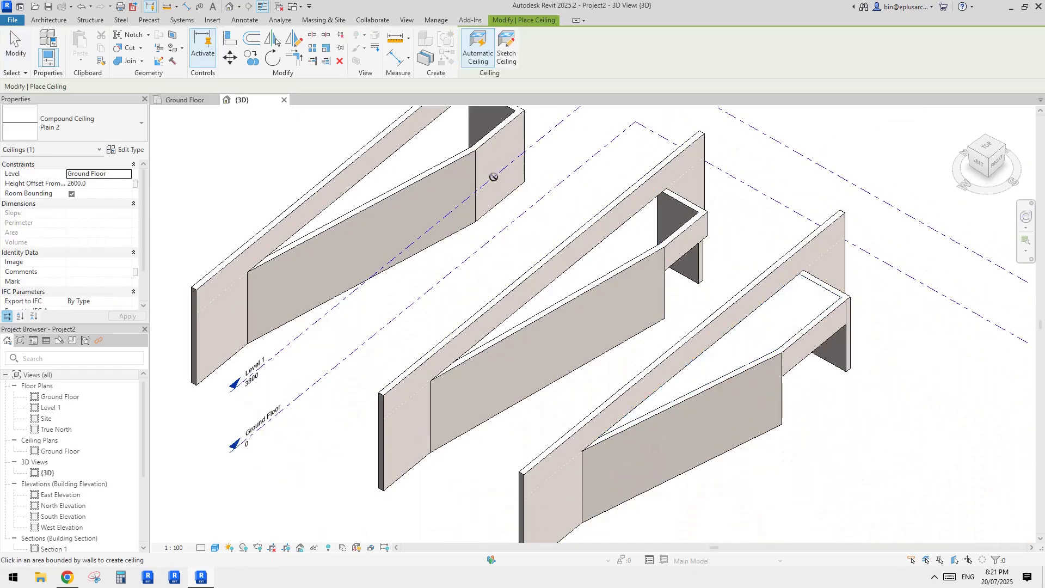
click(506, 51)
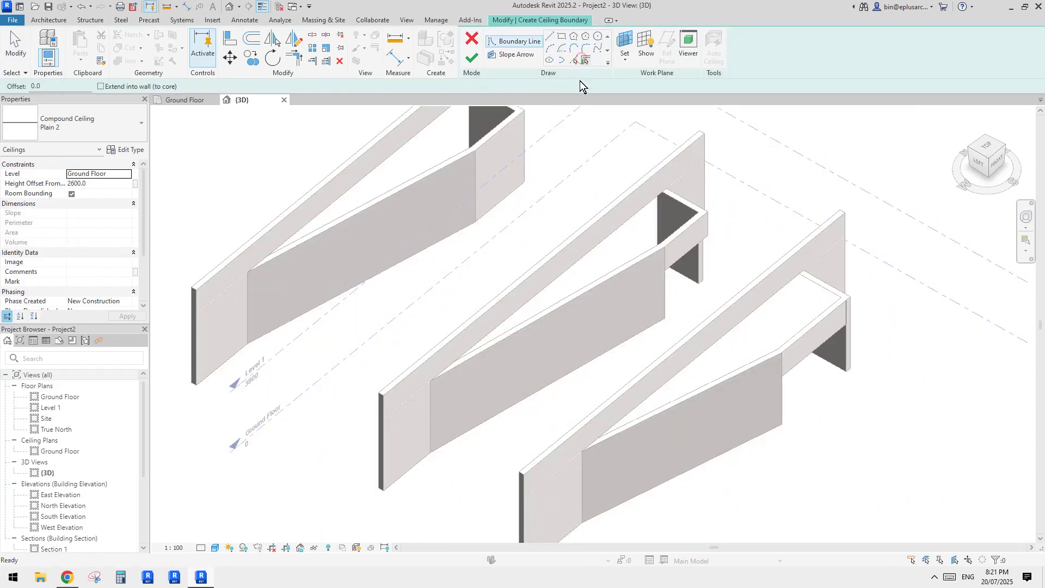
middle_drag(512, 125, 582, 245)
click(566, 222)
click(572, 254)
click(496, 293)
click(498, 235)
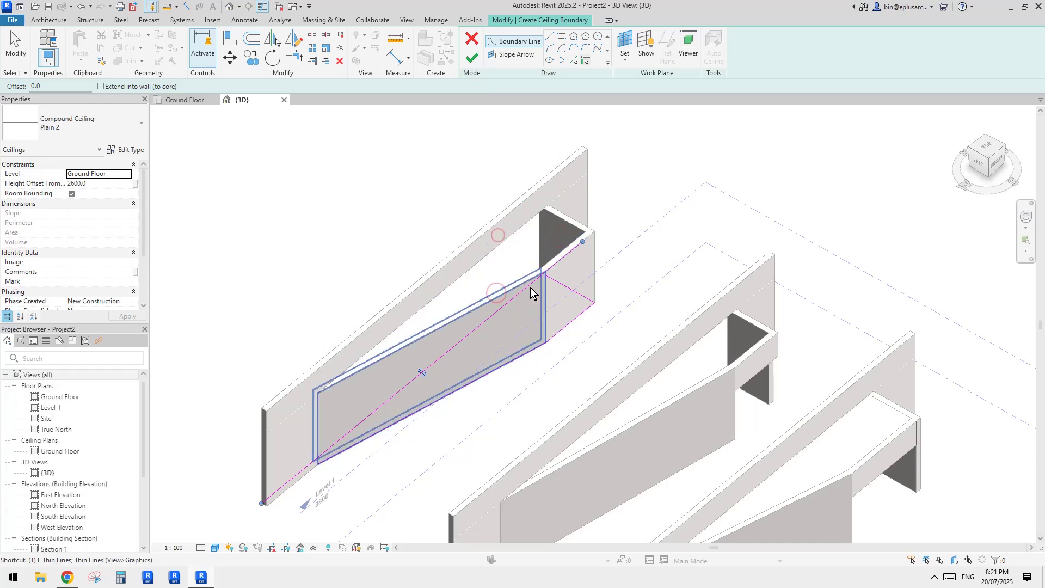
key(Escape)
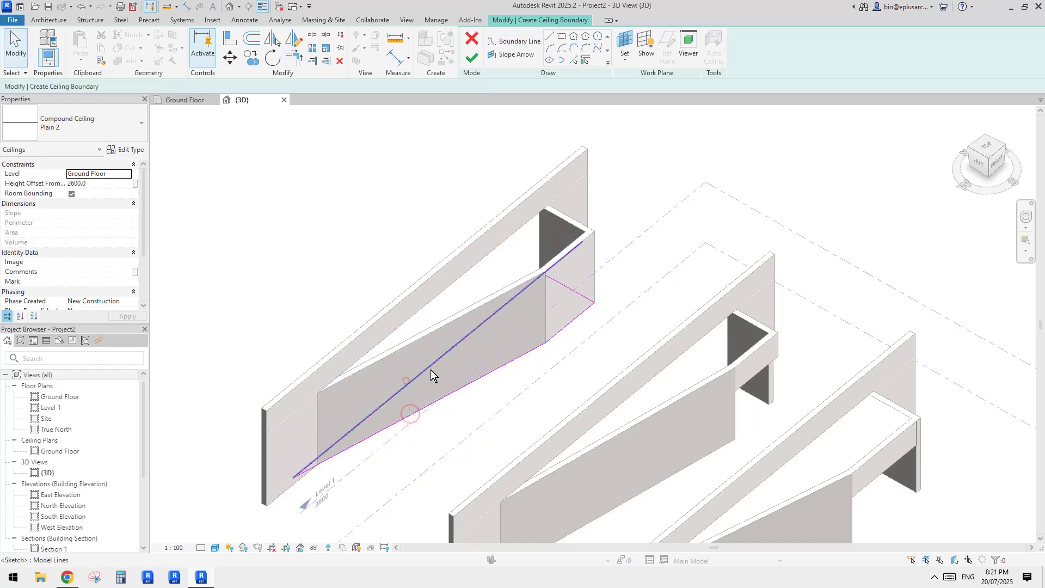
- Trim the ceiling boundary lines into a closed loop and bring them onto the inner faces of the recess walls
click(435, 364)
drag(440, 360, 447, 362)
key(t)
key(r)
click(561, 283)
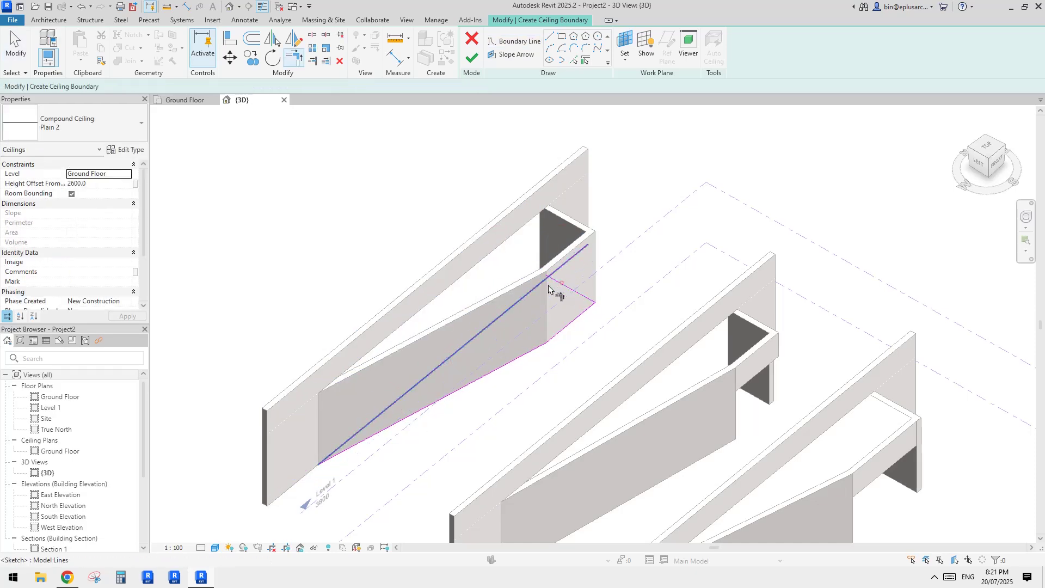
key(Escape)
shift+middle_drag(602, 303, 577, 377)
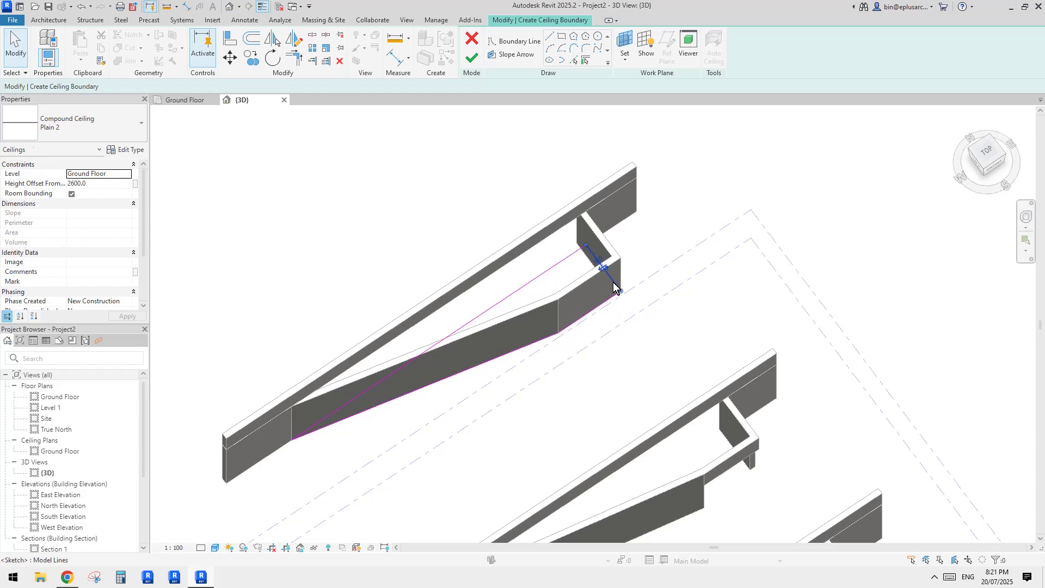
drag(614, 287, 602, 275)
click(613, 318)
middle_drag(481, 347, 533, 336)
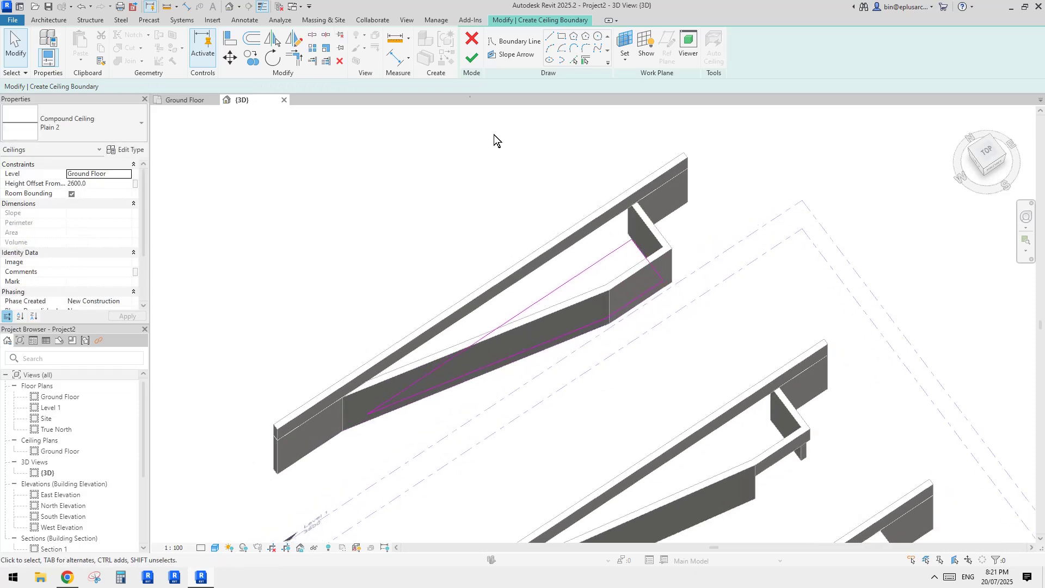
- Finish the ceiling sketch and change its height offset to raise it to the top of the recess walls
click(469, 57)
scroll(600, 267, up, 1)
scroll(600, 266, up, 1)
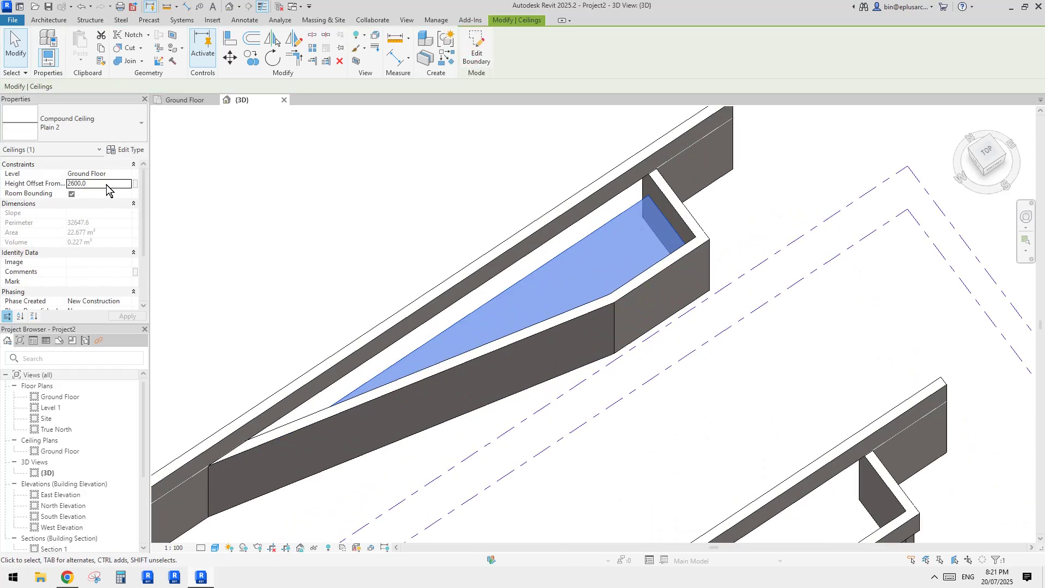
shift+middle_drag(564, 204, 739, 82)
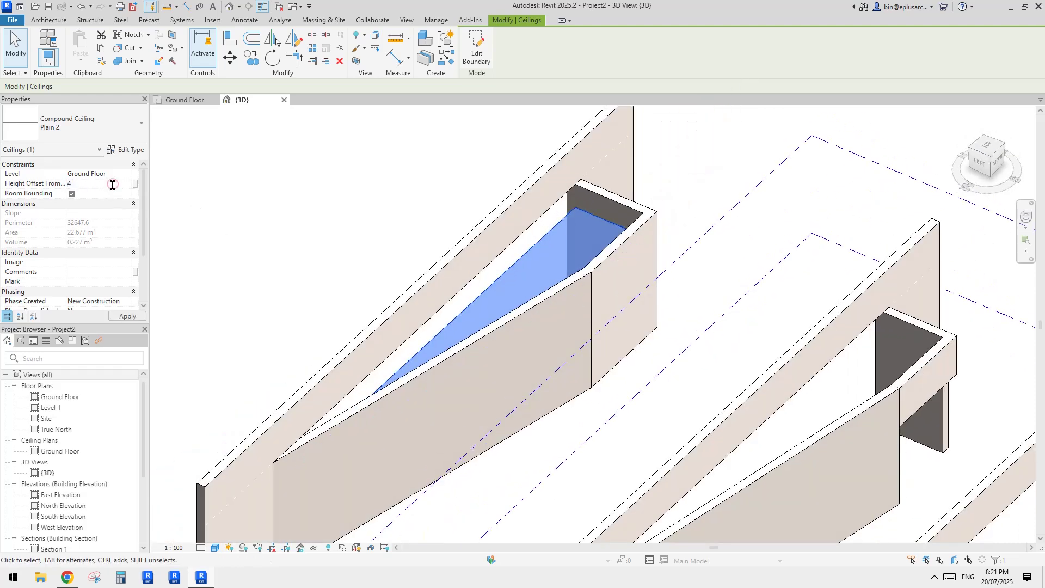
key(Escape)
- Align the tops of the recess walls with the top surface of the ceiling
scroll(643, 243, up, 4)
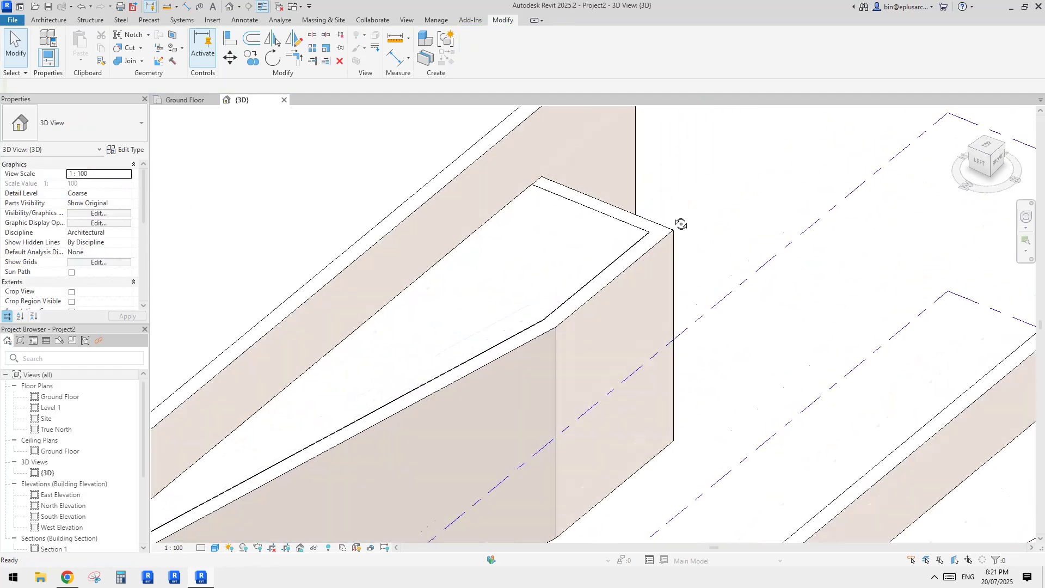
key(l)
scroll(662, 249, up, 2)
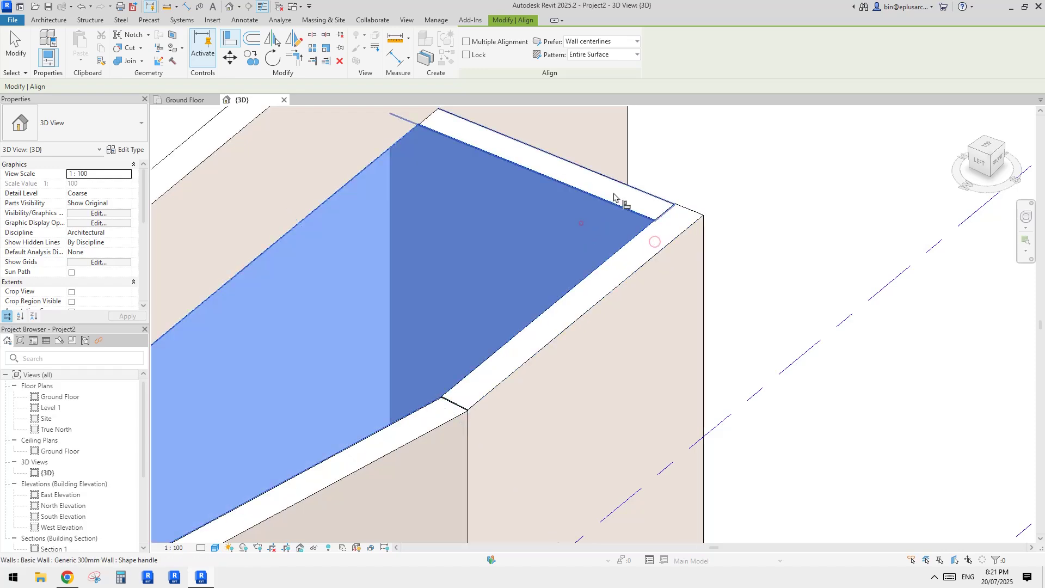
middle_drag(492, 297, 580, 238)
click(517, 271)
click(522, 359)
scroll(513, 328, down, 2)
middle_drag(513, 328, 584, 294)
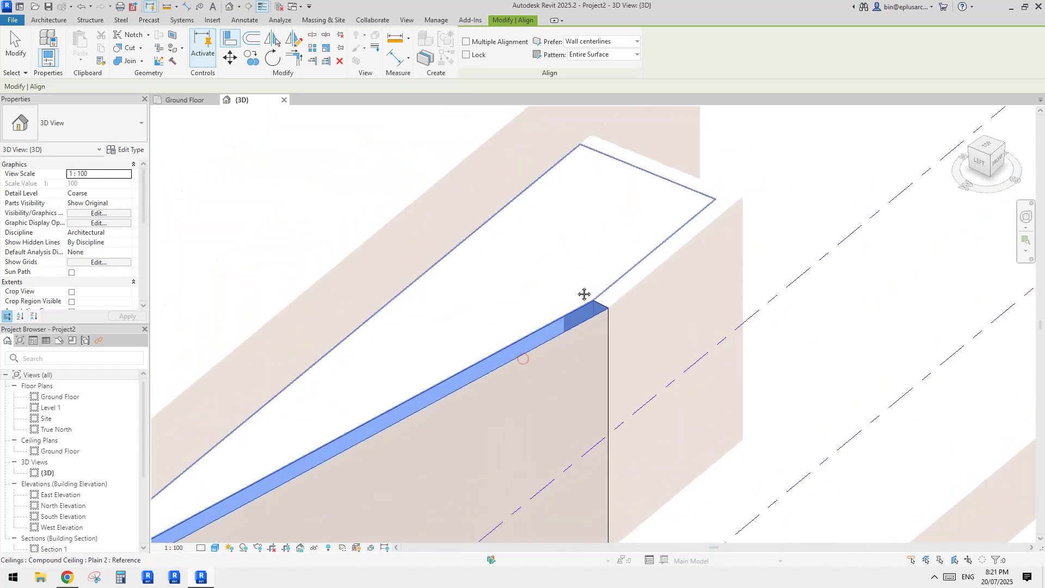
click(909, 279)
click(609, 256)
click(587, 310)
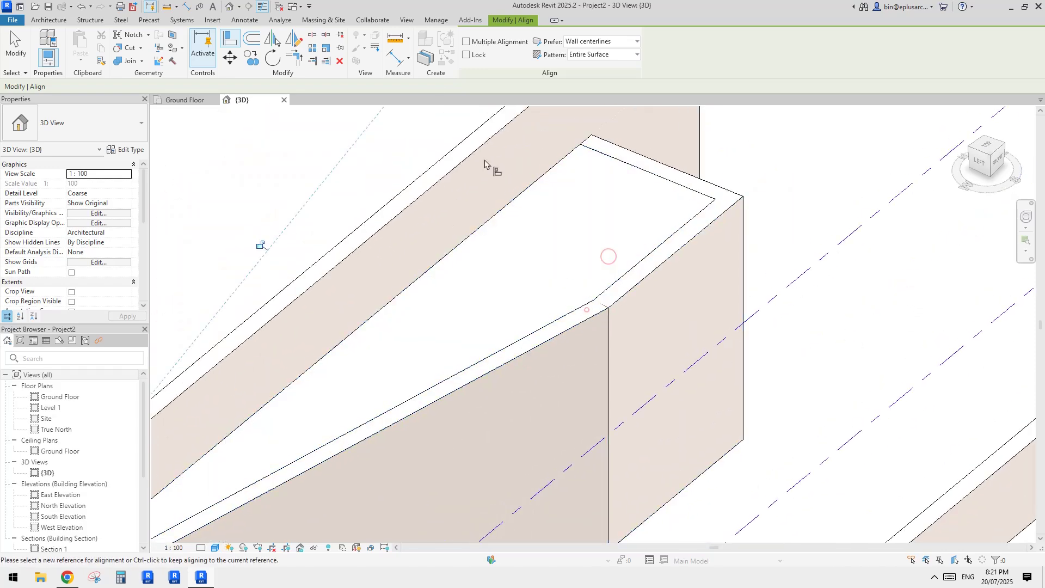
- Join the ceiling with the surrounding recess walls using Join Geometry
click(129, 61)
click(549, 346)
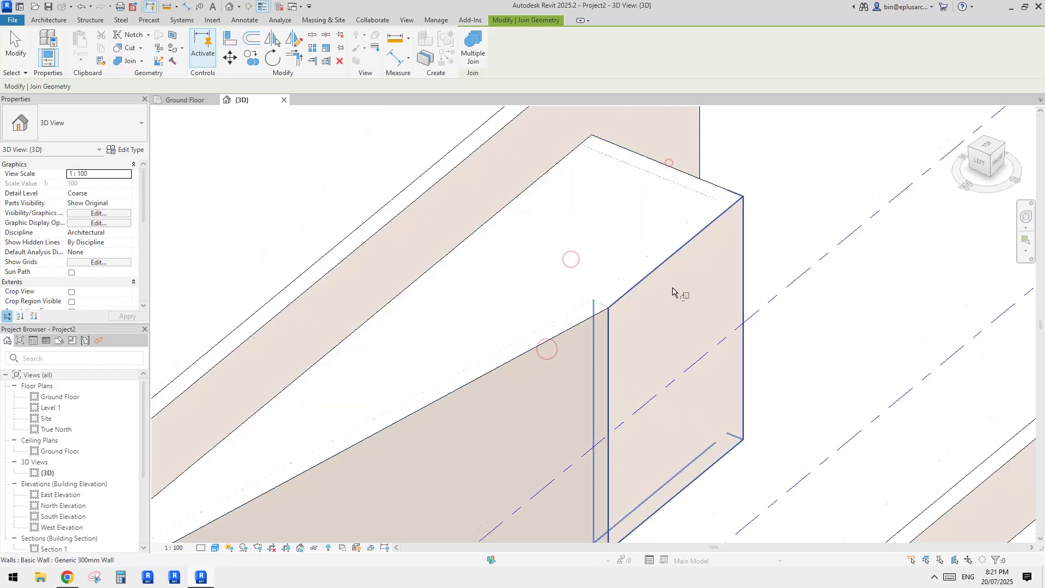
scroll(673, 289, down, 3)
shift+middle_drag(671, 291, 739, 292)
key(Escape)
- Raise the bottom of the short wall at the back of the recess to a base offset of 3000
click(460, 402)
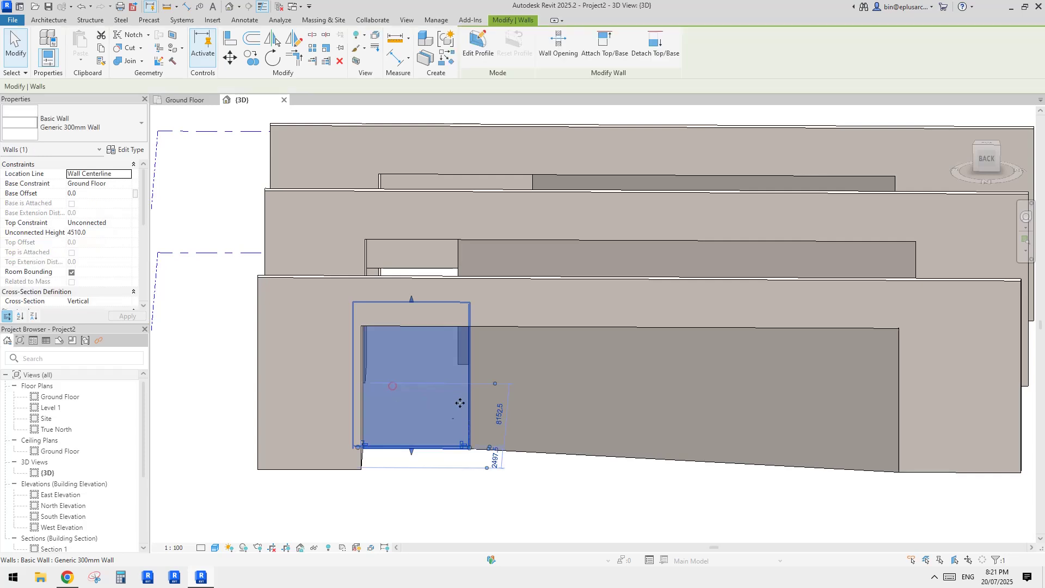
drag(414, 456, 415, 358)
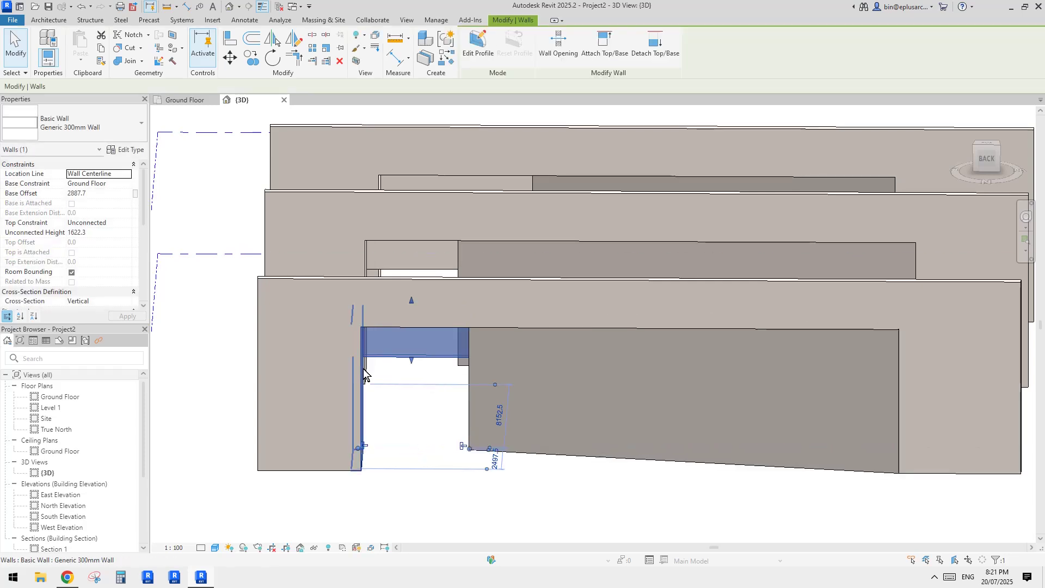
text(3)
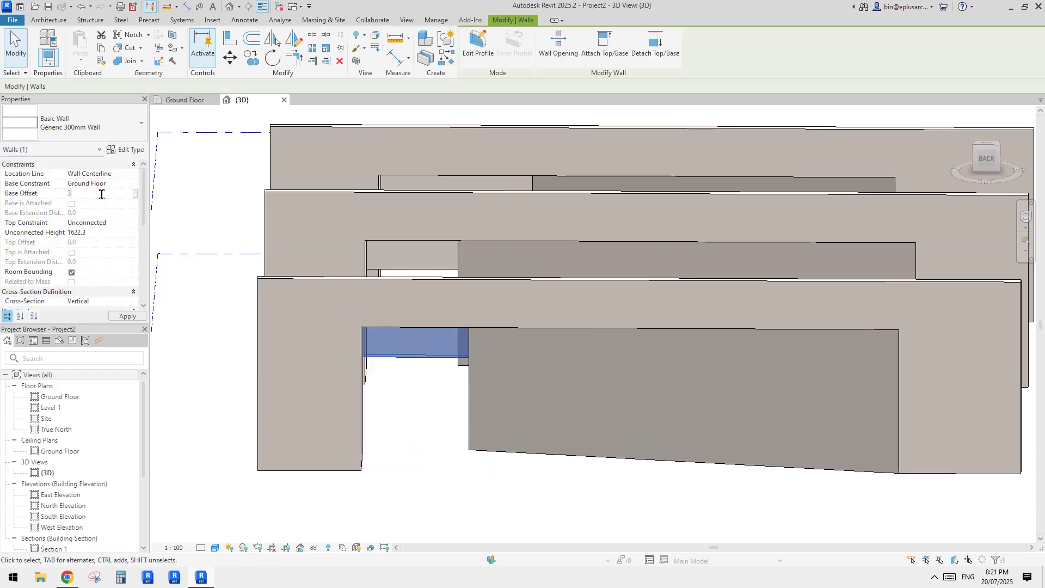
key(Escape)
scroll(461, 268, down, 1)
shift+middle_drag(460, 272, 440, 291)
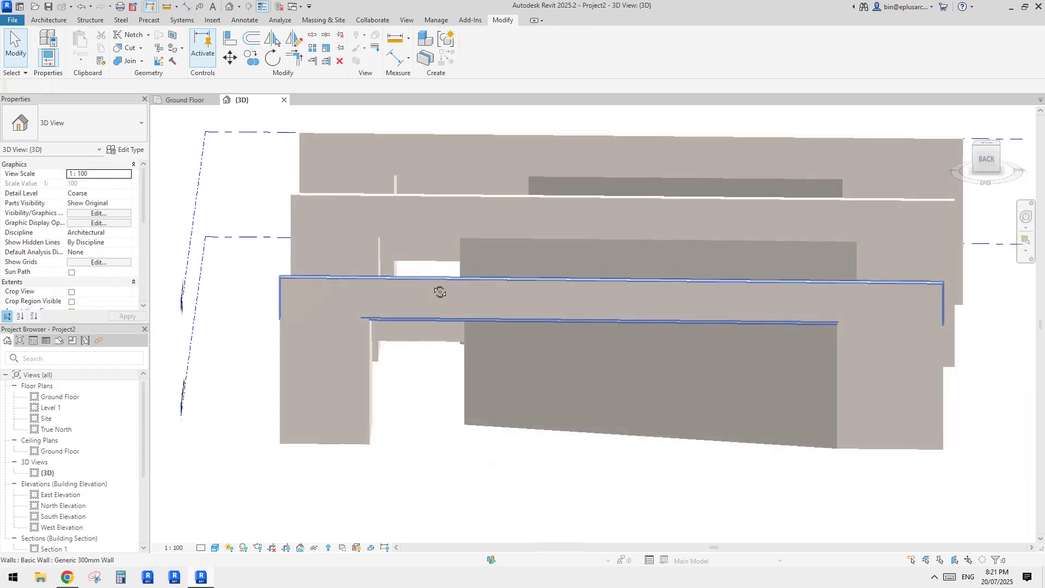
click(421, 334)
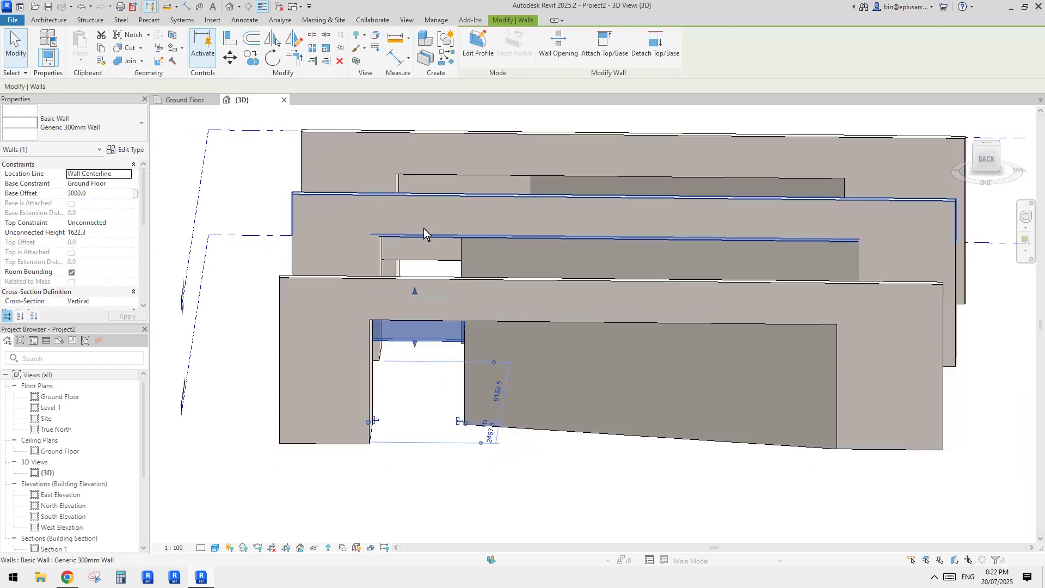
- Set the lower end segment's top constraint to Up to level: Ground Floor with a 4500 top offset
shift+middle_drag(424, 233, 601, 296)
key(Escape)
scroll(453, 296, up, 4)
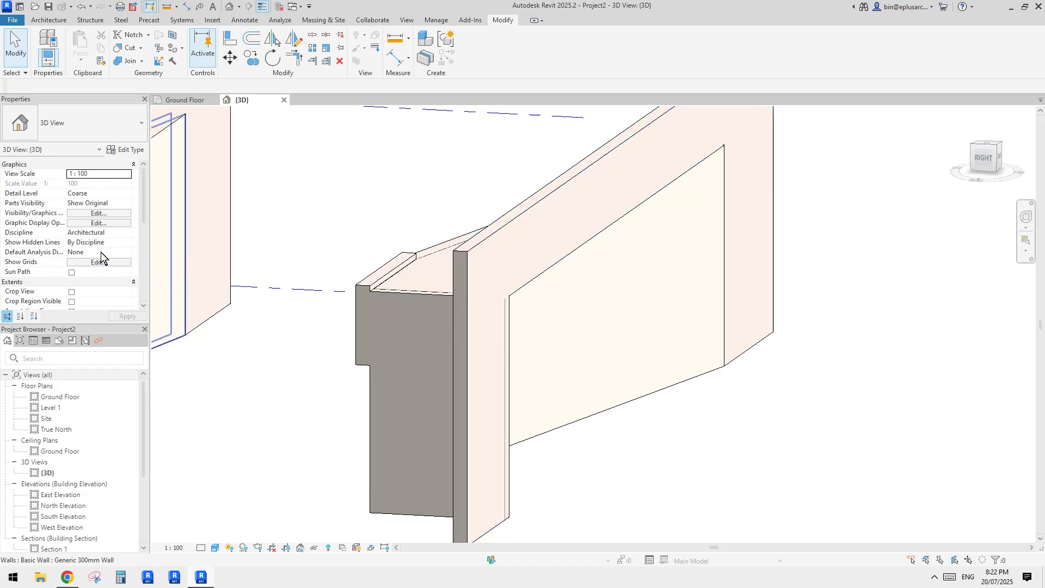
click(489, 274)
click(463, 340)
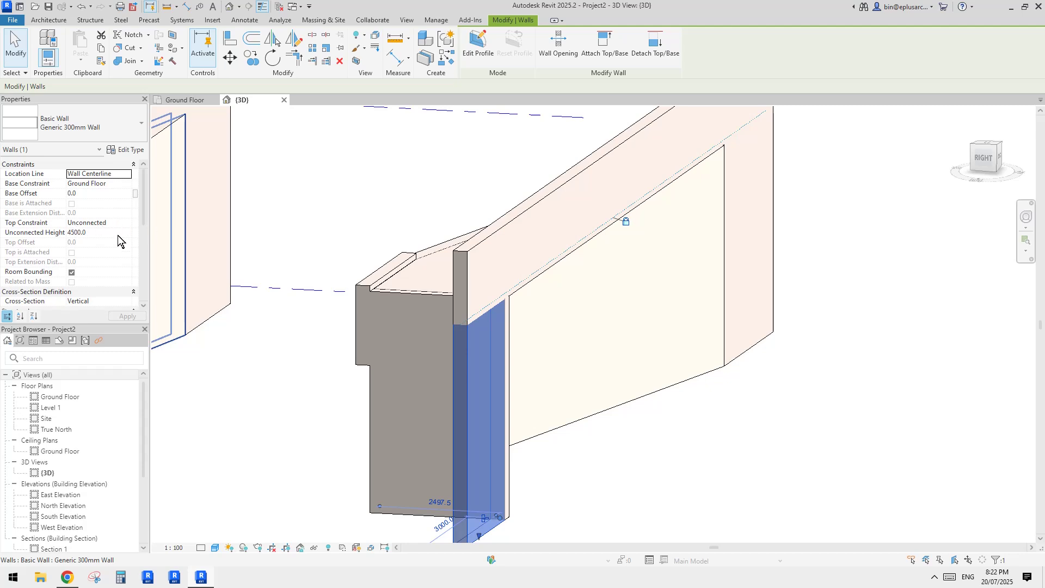
click(128, 223)
click(127, 224)
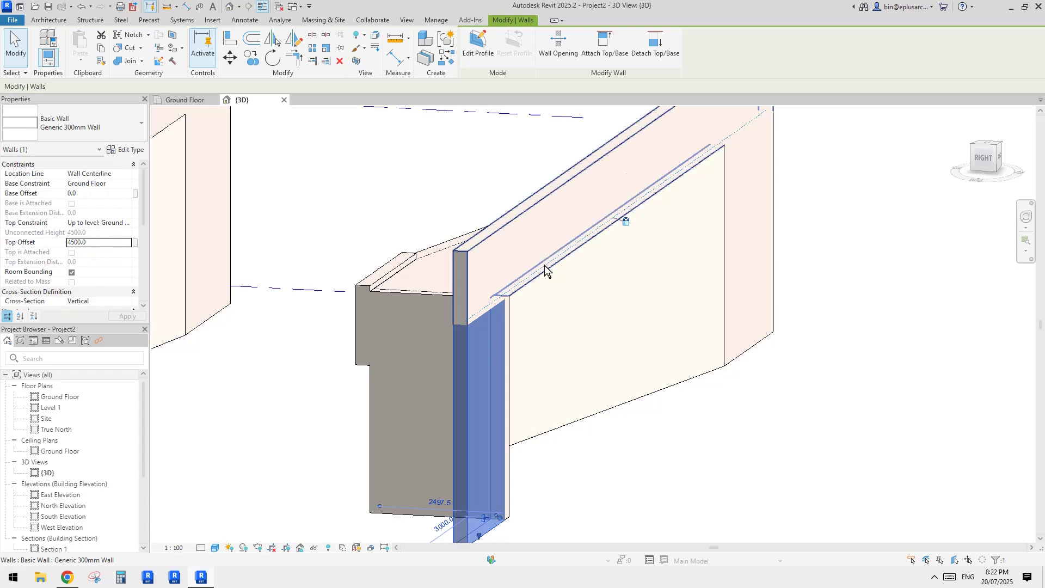
- Select the upper wall and check its base and top offsets
shift+middle_drag(544, 265, 524, 295)
click(509, 269)
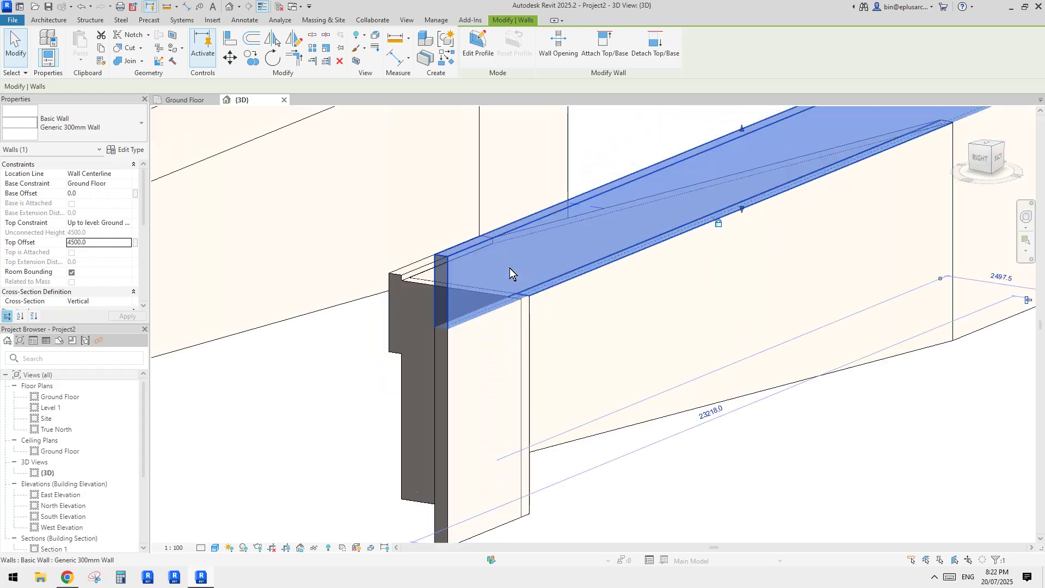
middle_drag(474, 268, 483, 268)
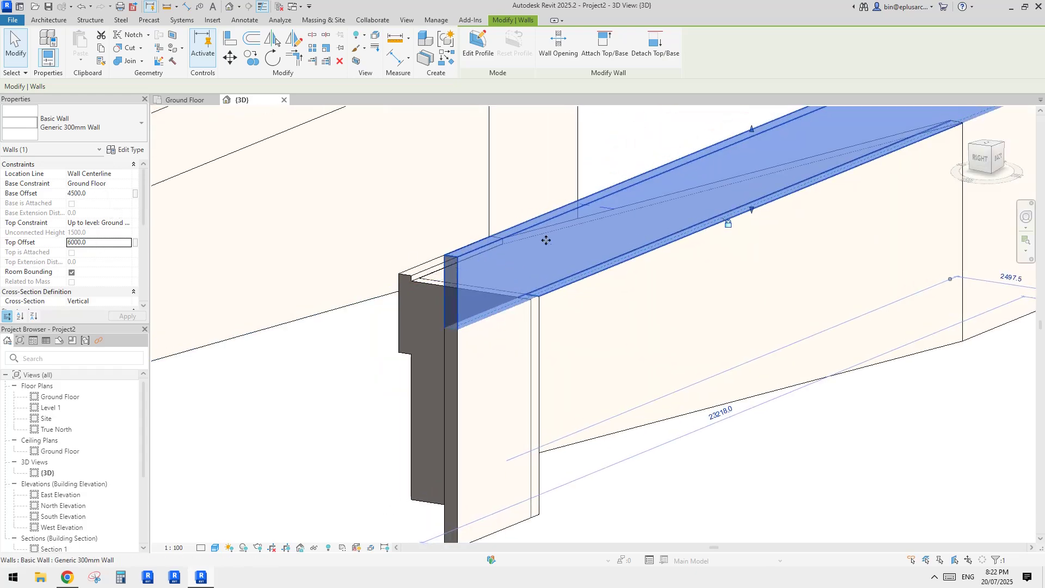
key(Escape)
scroll(661, 260, down, 5)
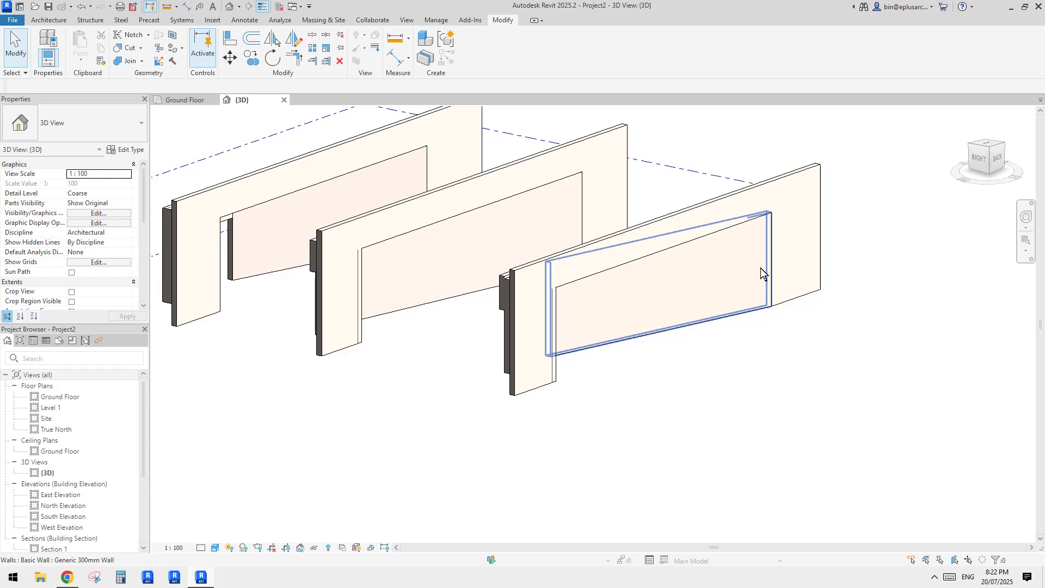
shift+middle_drag(759, 268, 821, 334)
scroll(485, 279, up, 4)
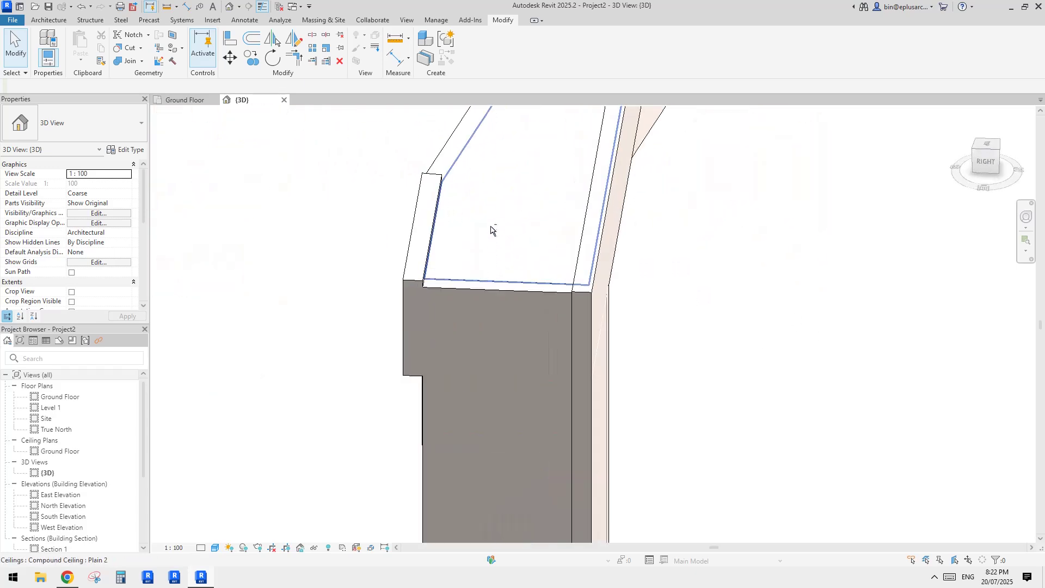
click(433, 222)
shift+middle_drag(461, 257, 565, 220)
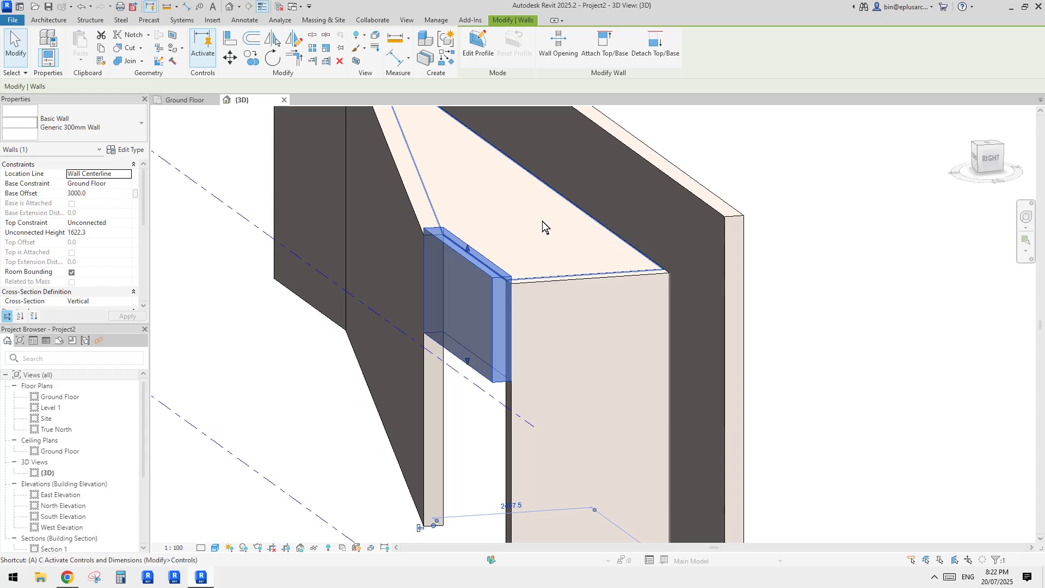
key(a)
key(l)
scroll(690, 309, down, 3)
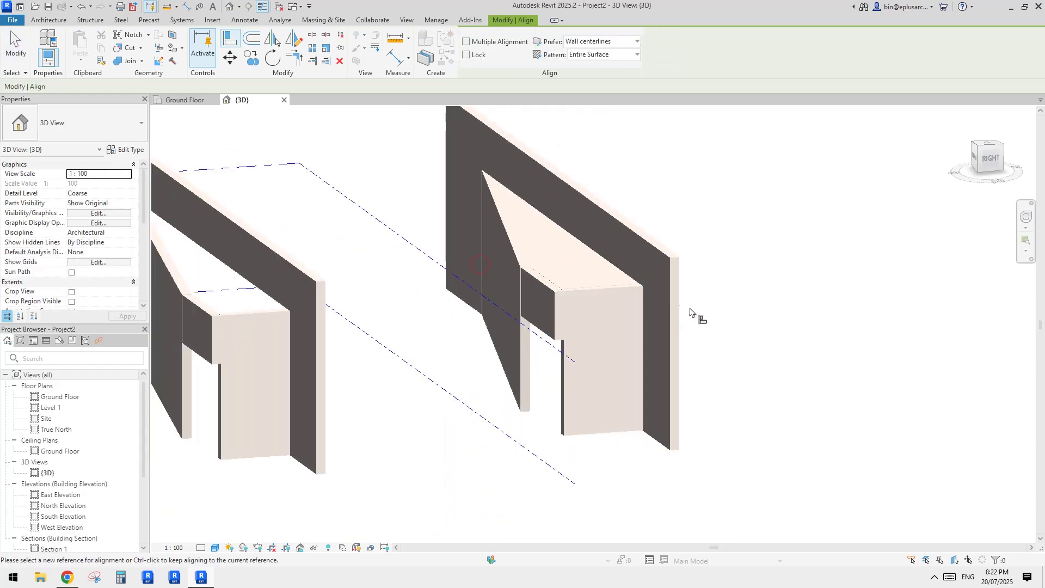
shift+middle_drag(689, 312, 559, 322)
key(Escape)
- Examine the completed straight entrance models, checking the constraints of the nearest model's end segments and angled wall
scroll(559, 322, down, 2)
shift+middle_drag(626, 327, 644, 383)
scroll(611, 335, down, 2)
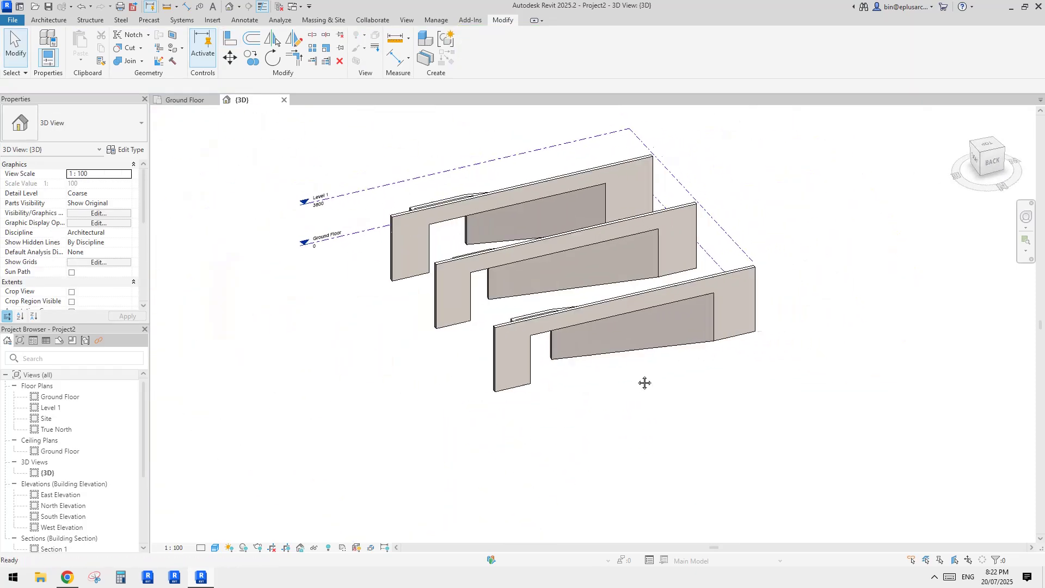
shift+middle_drag(629, 344, 614, 369)
scroll(686, 369, up, 2)
click(686, 369)
scroll(606, 364, down, 3)
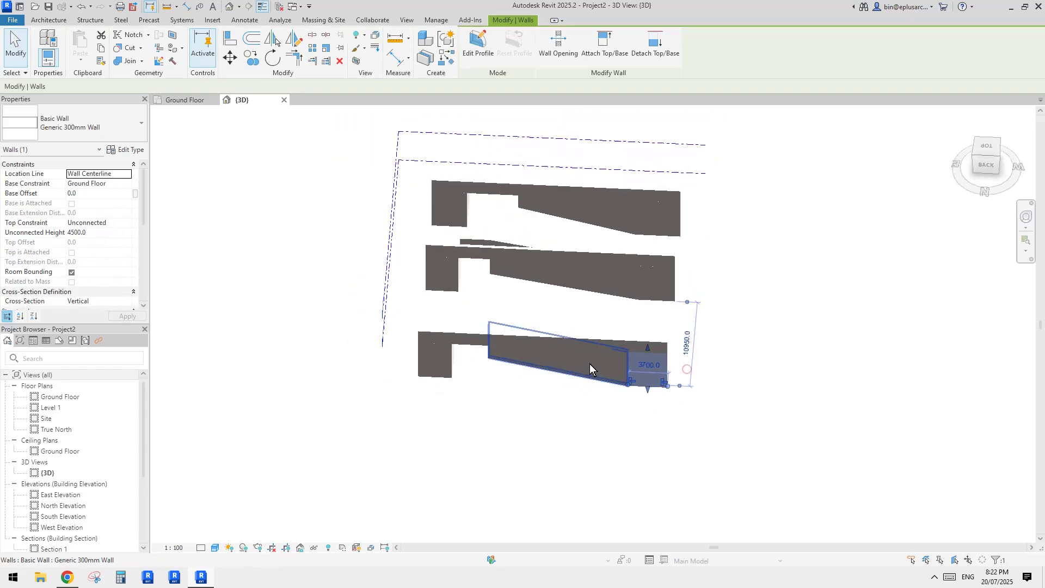
key(Escape)
scroll(598, 360, up, 3)
shift+middle_drag(670, 364, 658, 373)
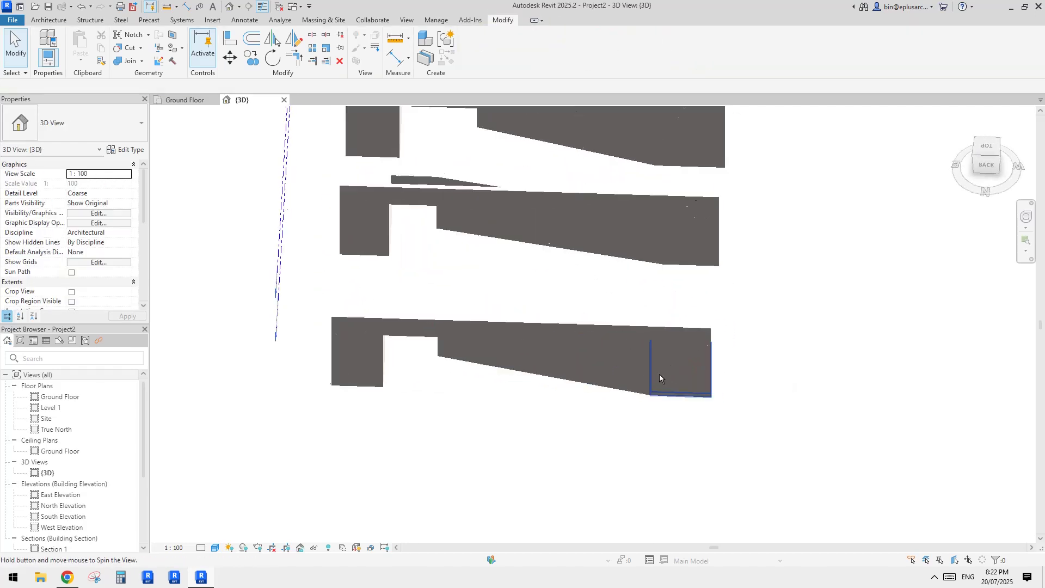
click(585, 353)
click(377, 358)
middle_drag(396, 389, 395, 366)
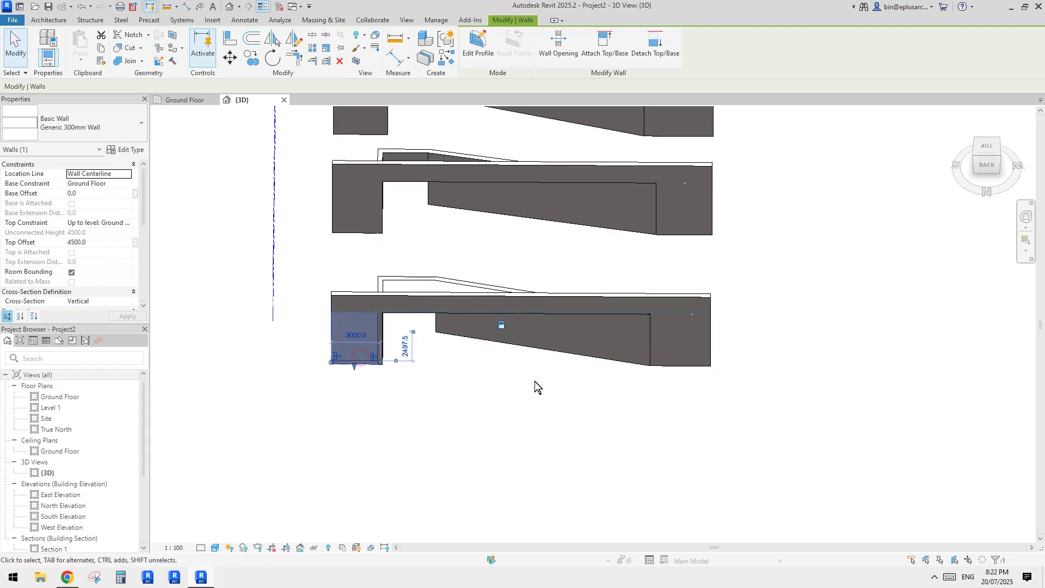
click(534, 381)
scroll(531, 382, down, 1)
middle_drag(494, 391, 531, 344)
- Draw a Generic 300mm arc wall beyond the last straight model, with a radius of about 39200 mm spanning about 34.5°
click(423, 295)
key(w)
key(a)
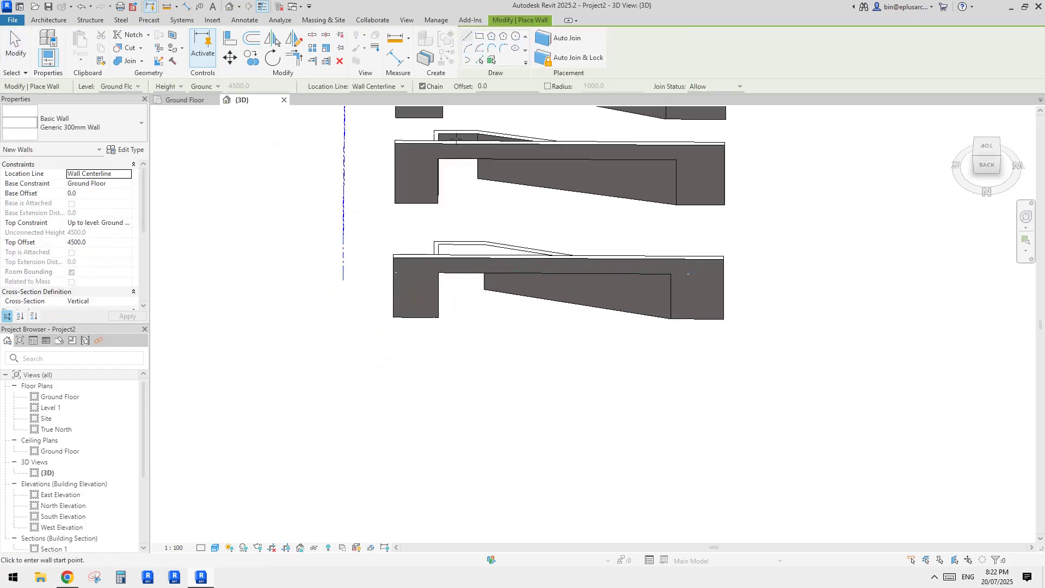
click(466, 50)
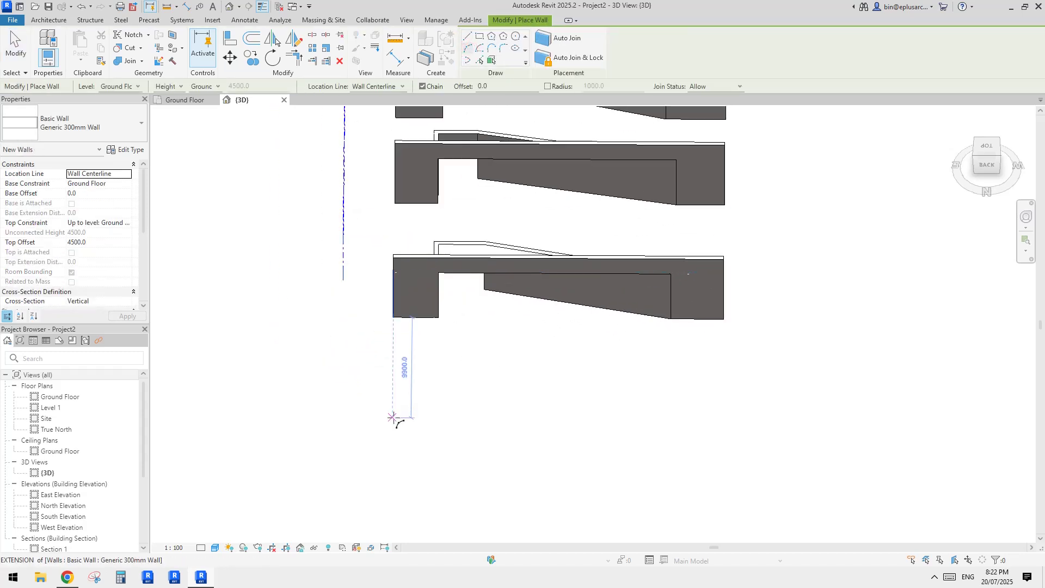
click(393, 417)
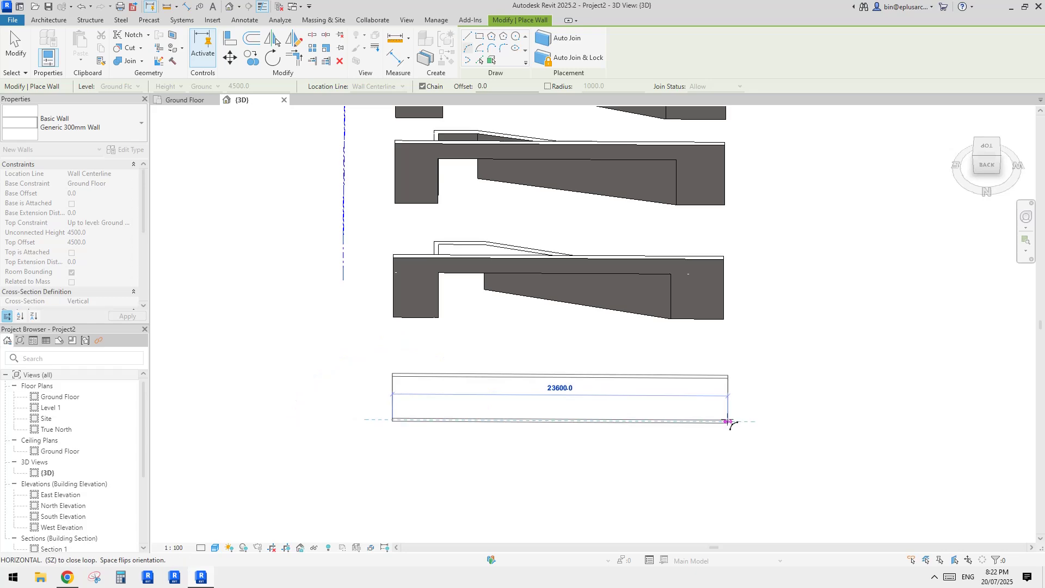
click(723, 422)
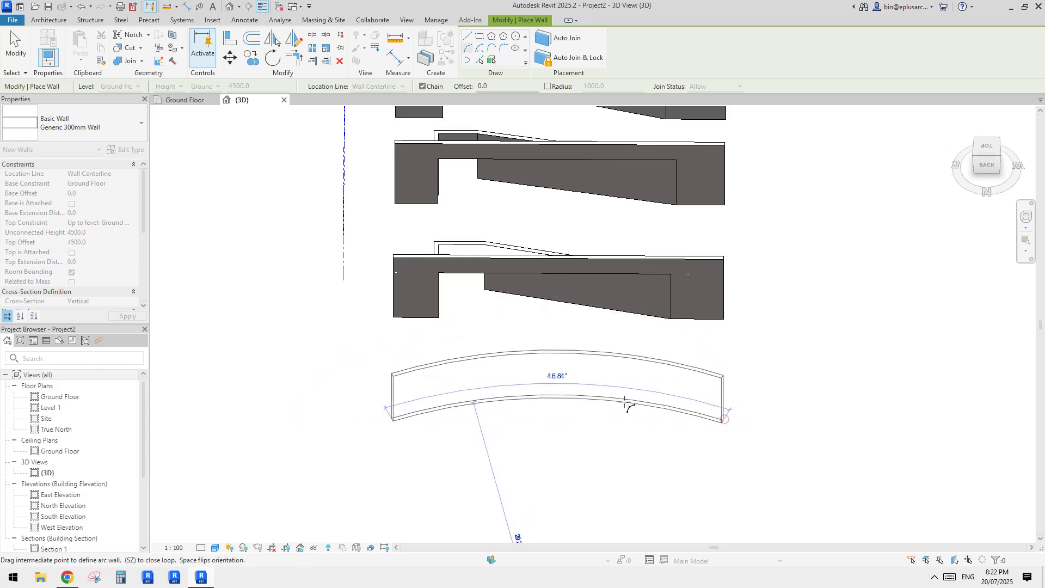
click(619, 406)
key(Escape)
key(Escape)
- Set the curved wall's top offset to 6000
scroll(610, 343, up, 1)
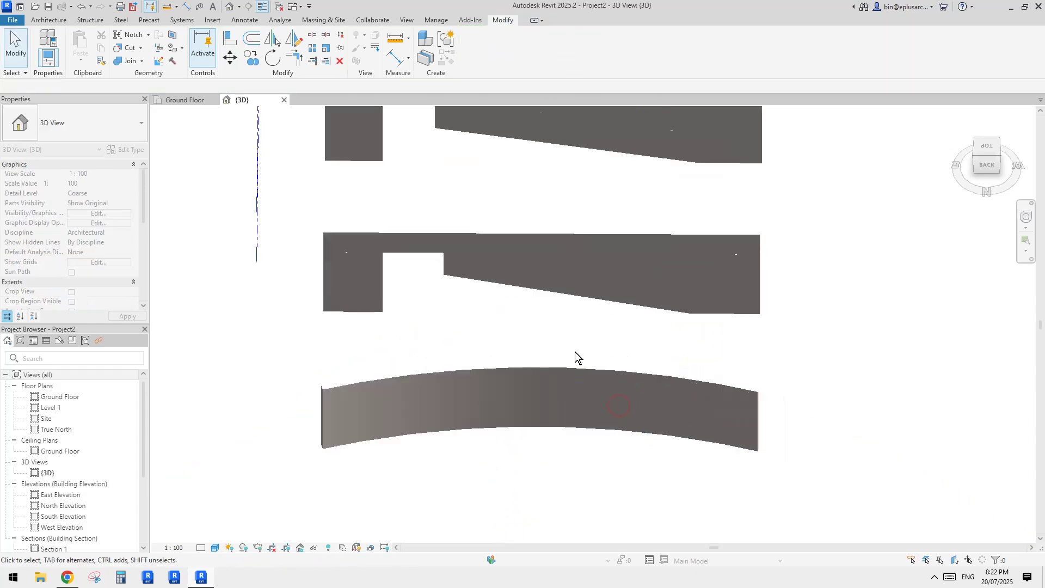
shift+middle_drag(575, 352, 606, 222)
middle_drag(577, 279, 633, 348)
click(630, 362)
shift+middle_drag(675, 378, 657, 306)
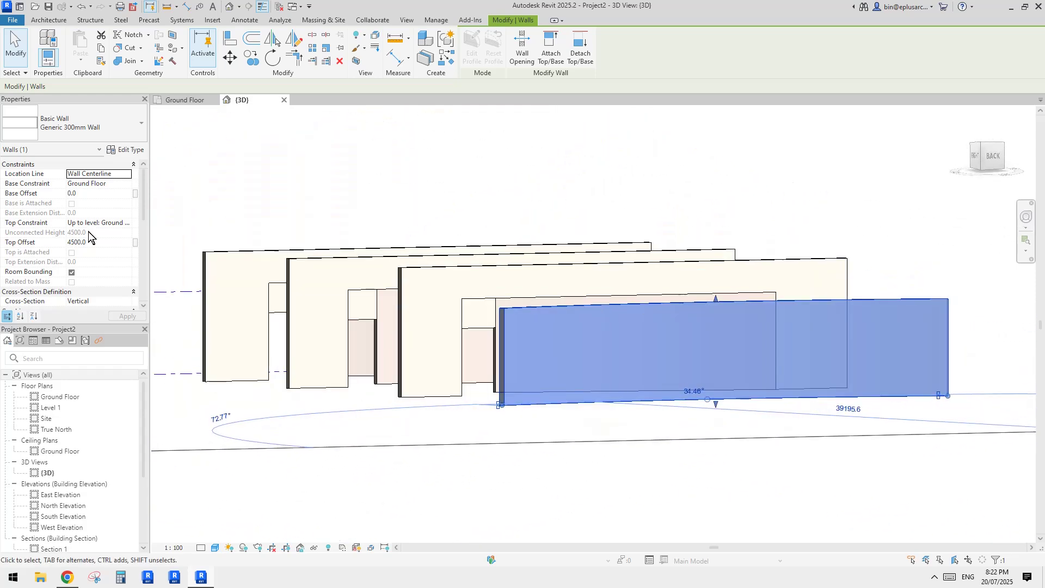
click(103, 242)
text(6000)
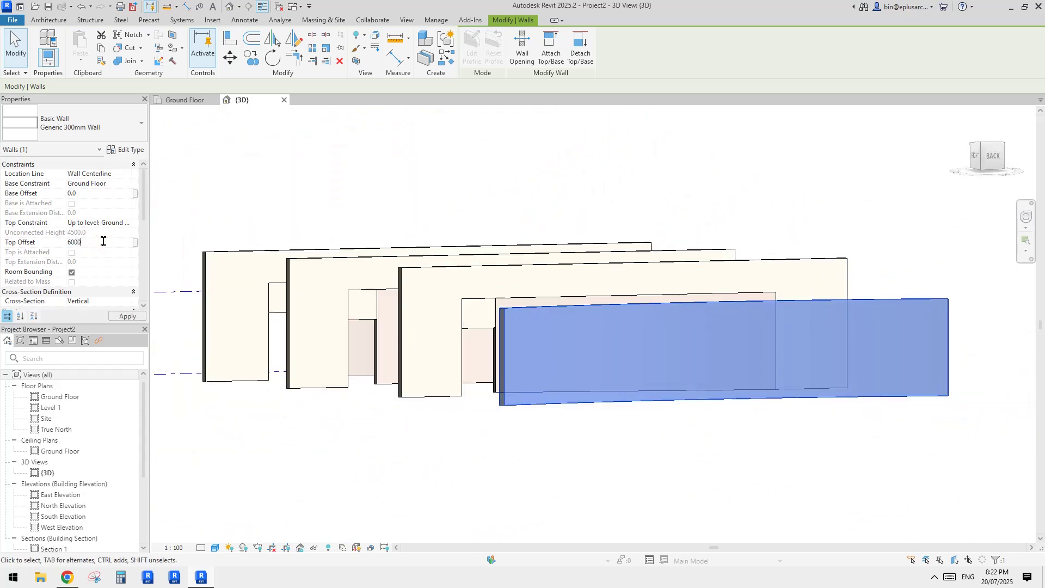
mouse_move(520, 292)
middle_down()
mouse_move(579, 320)
mouse_move(565, 283)
mouse_move(462, 289)
mouse_move(536, 285)
mouse_move(497, 296)
mouse_move(516, 285)
middle_up()
- Split the curved wall horizontally about 4100 mm above its base
key(s)
key(l)
scroll(562, 322, up, 2)
scroll(560, 322, up, 1)
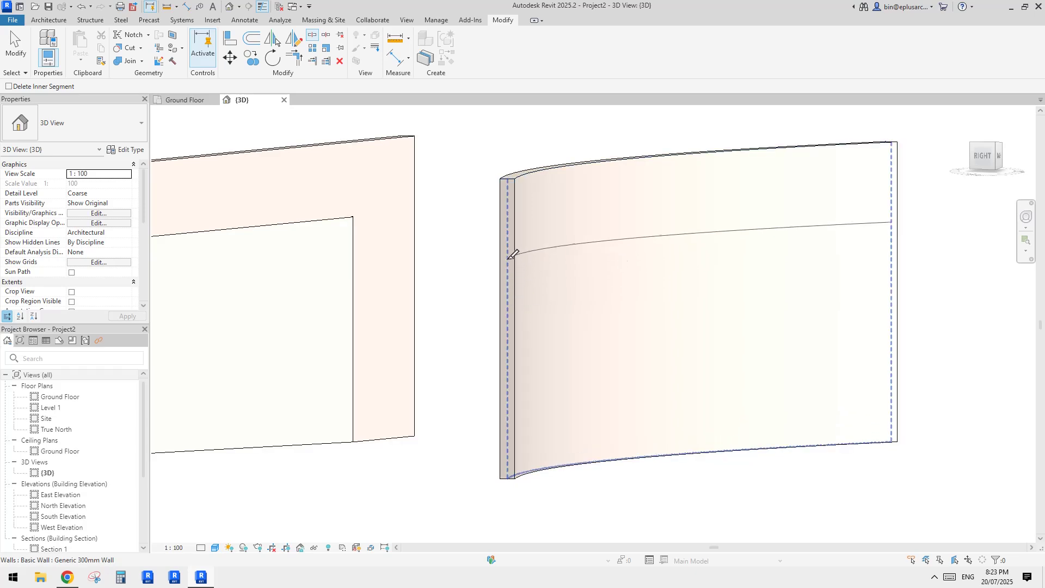
scroll(496, 259, down, 5)
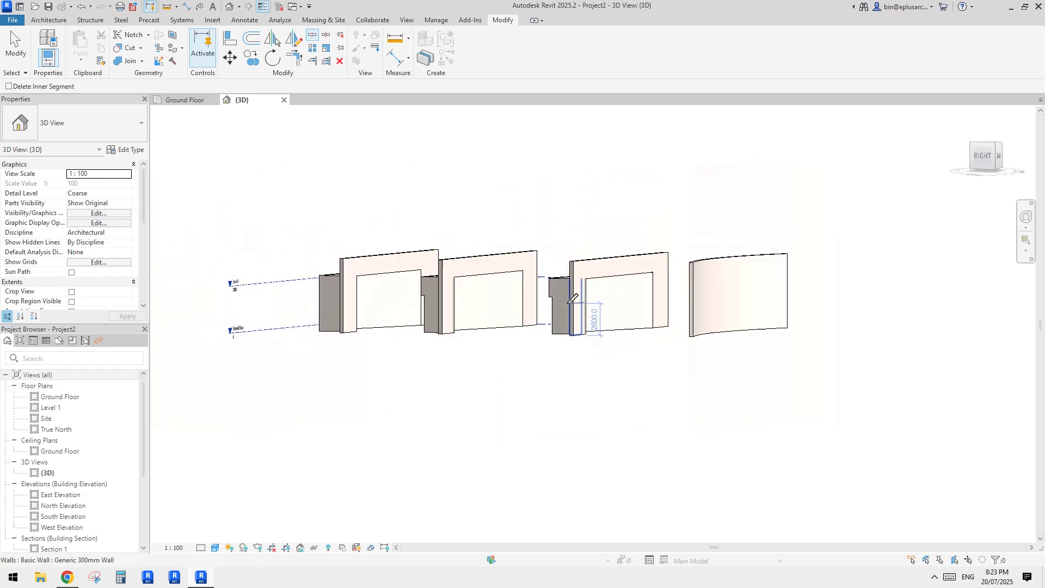
scroll(595, 298, up, 8)
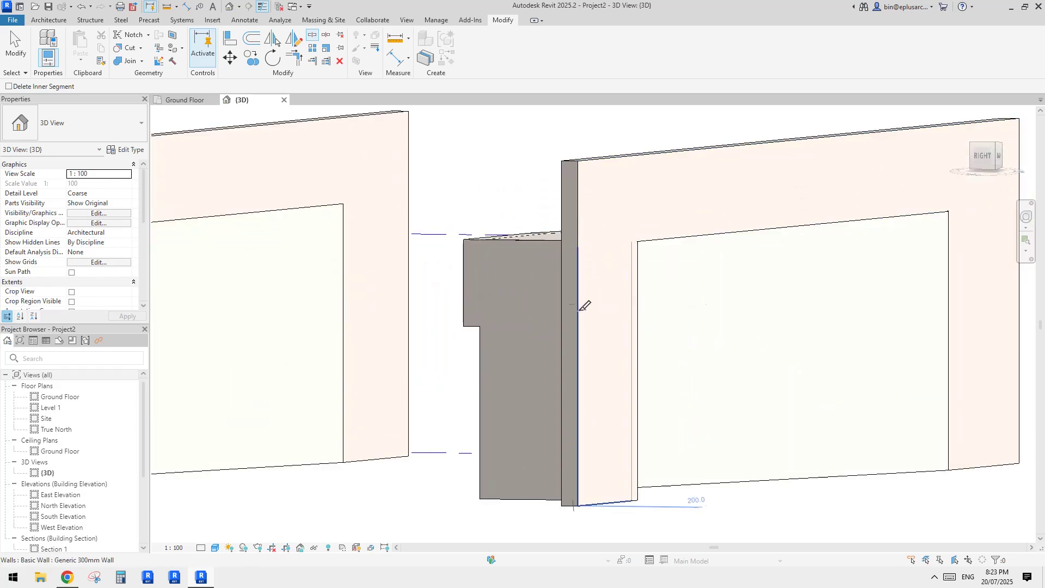
scroll(608, 352, down, 4)
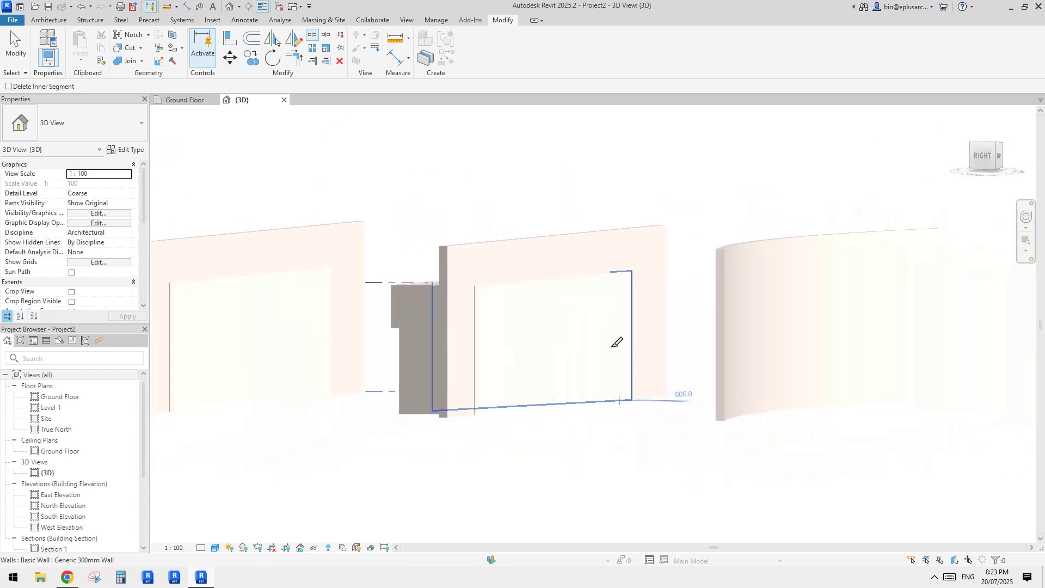
scroll(660, 303, up, 3)
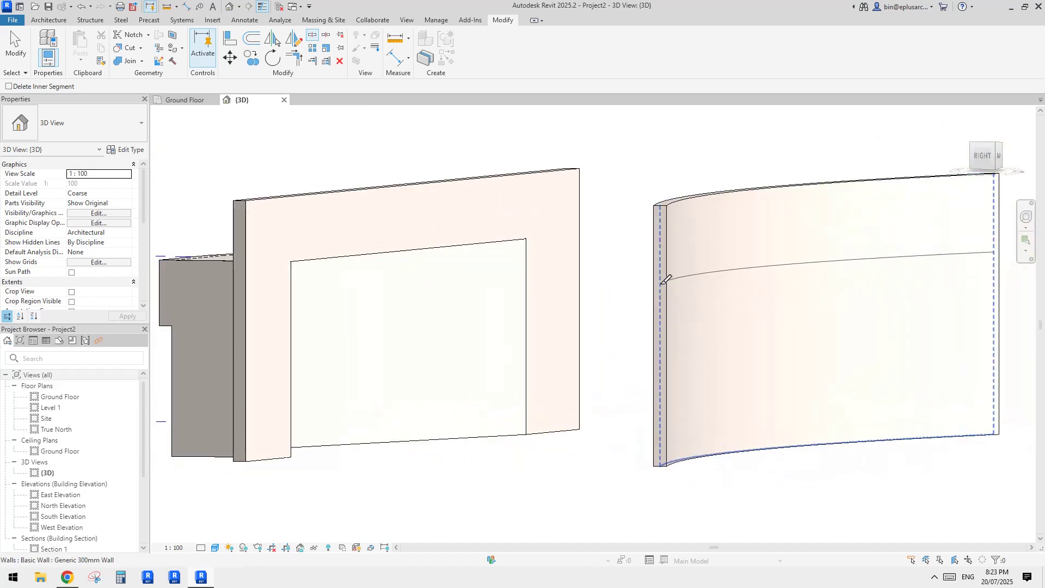
middle_drag(676, 291, 553, 300)
scroll(648, 299, up, 1)
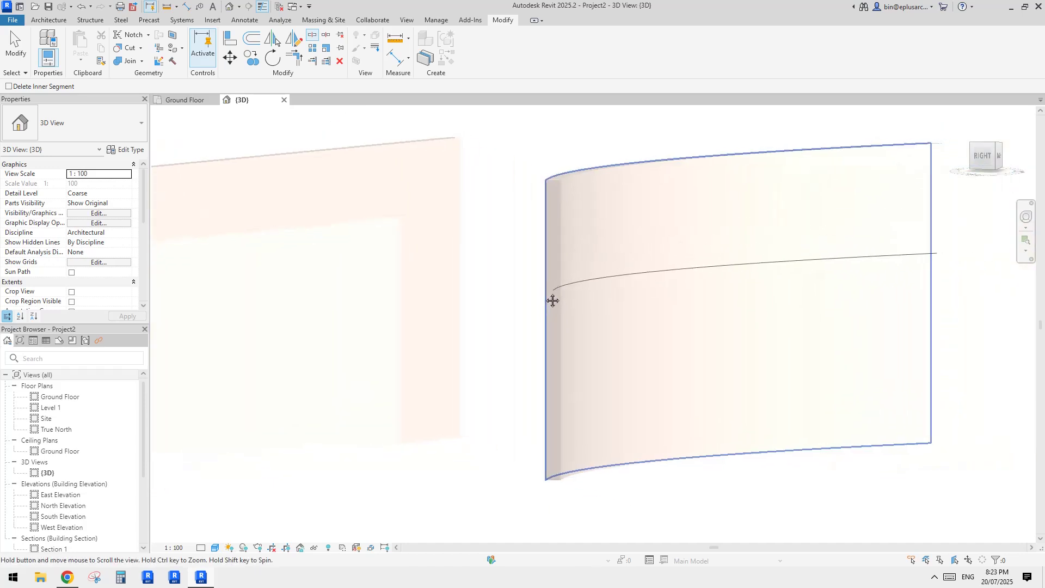
click(566, 265)
key(Escape)
- Set the lower curved wall's top constraint to Up to level: Ground Floor with a 4500 top offset, and check the upper wall
click(589, 301)
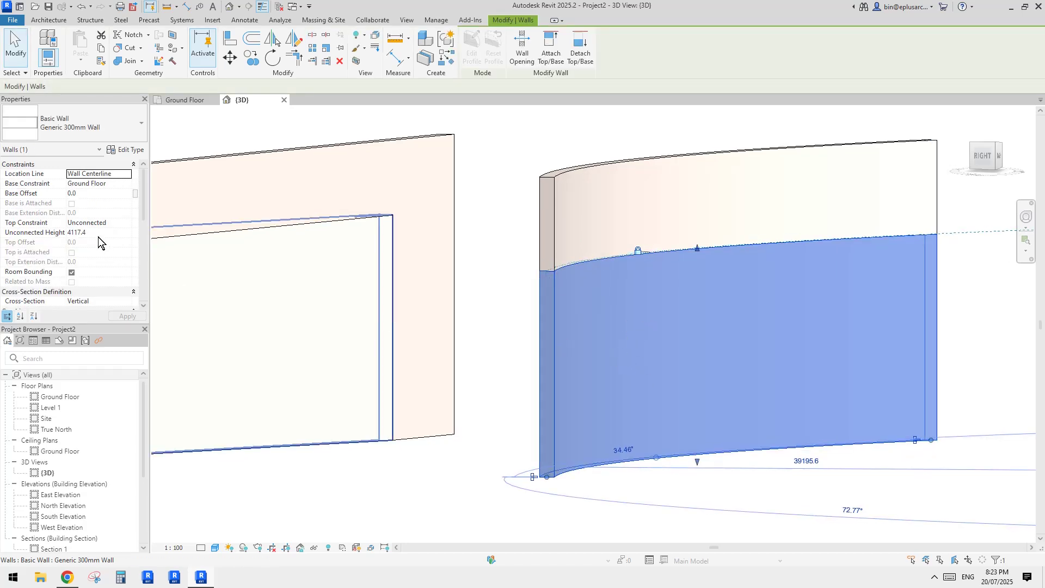
click(129, 221)
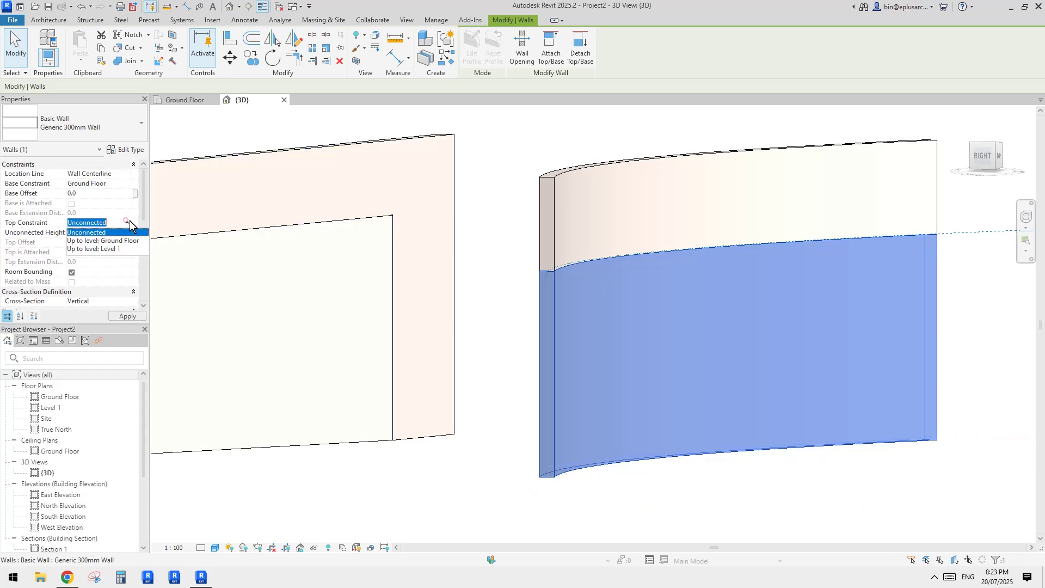
click(110, 240)
text(450)
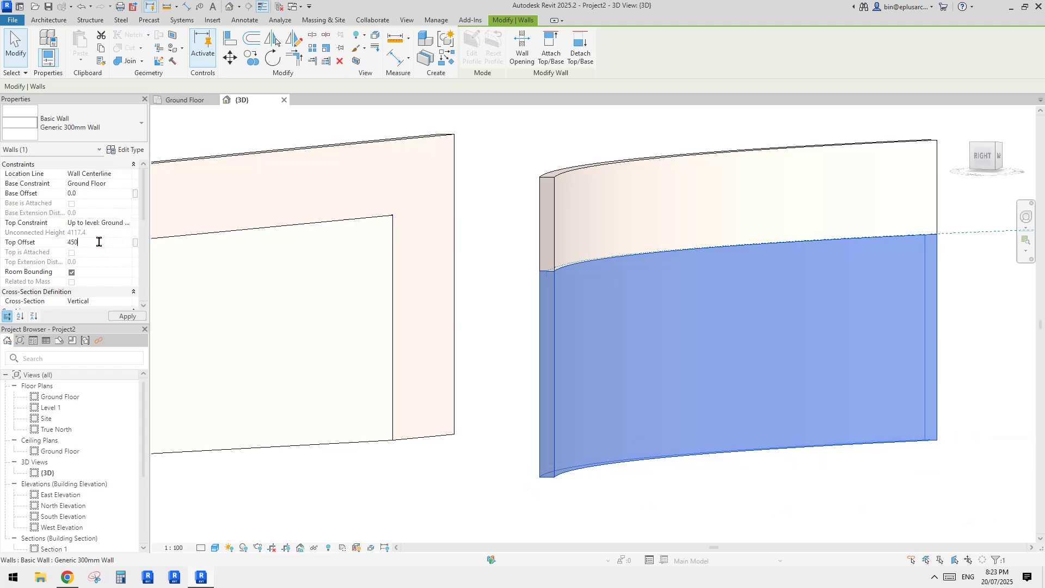
text(0)
click(608, 196)
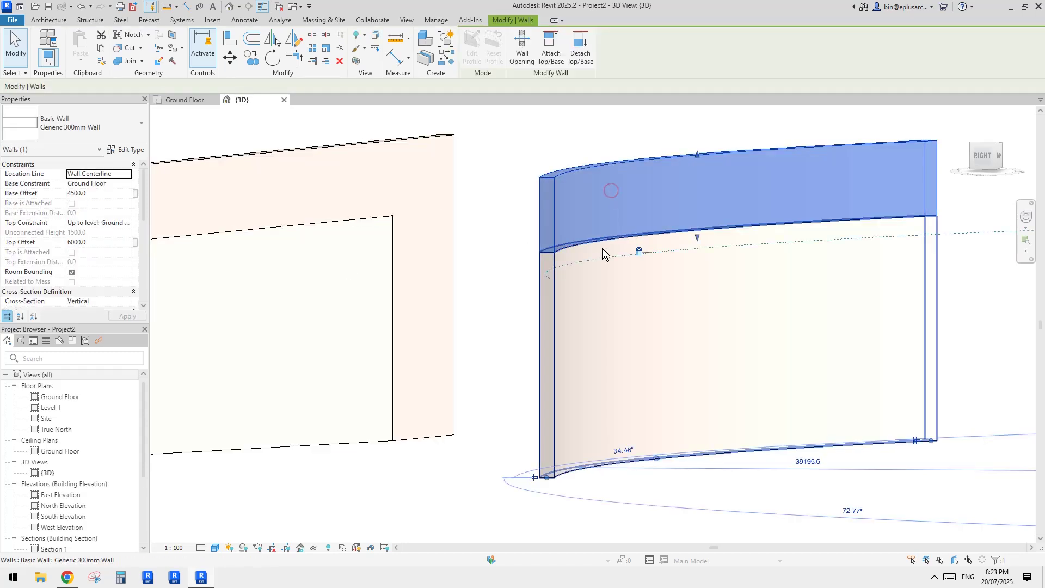
- Split the lower curved wall vertically at four places along its length, leaving a short segment at each end
shift+middle_drag(694, 225, 493, 344)
key(s)
key(l)
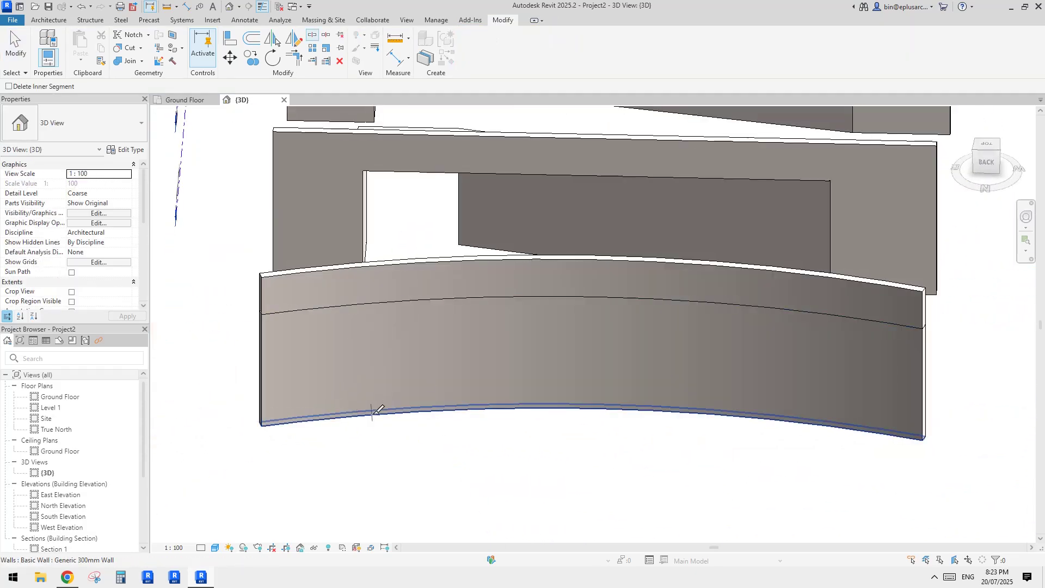
click(370, 412)
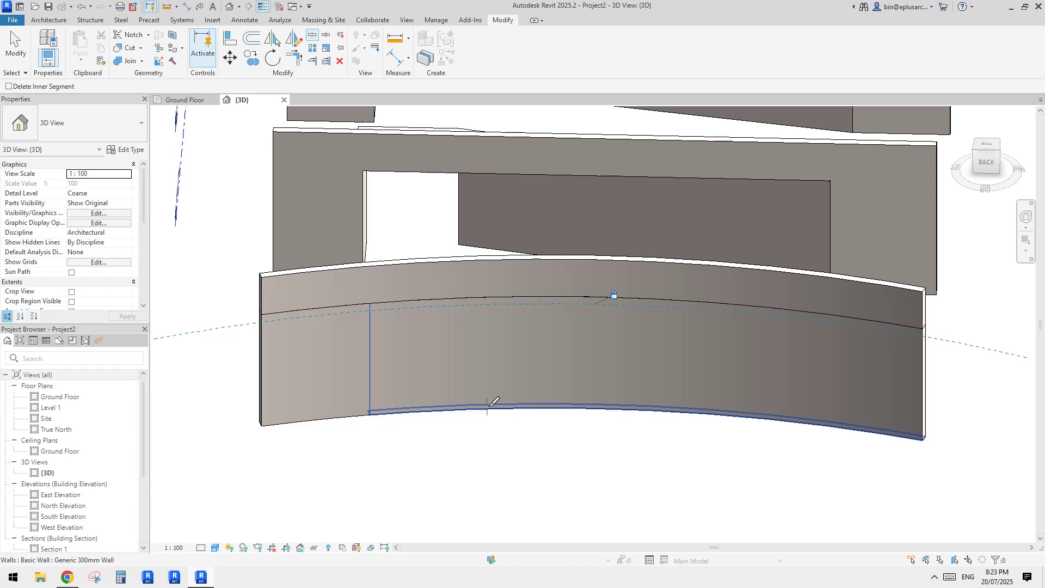
shift+middle_drag(487, 407, 476, 434)
click(471, 403)
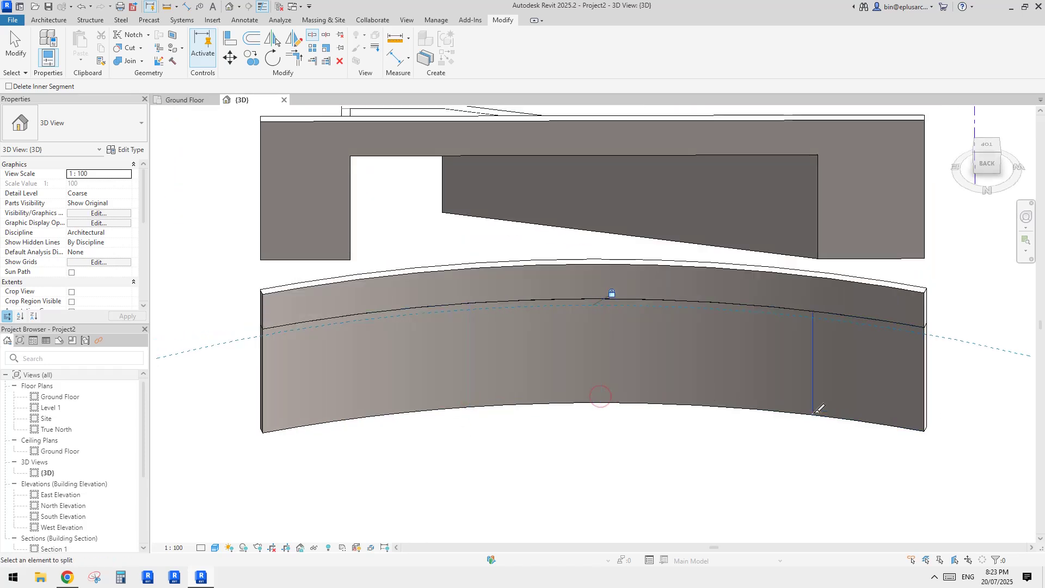
middle_drag(856, 241, 851, 252)
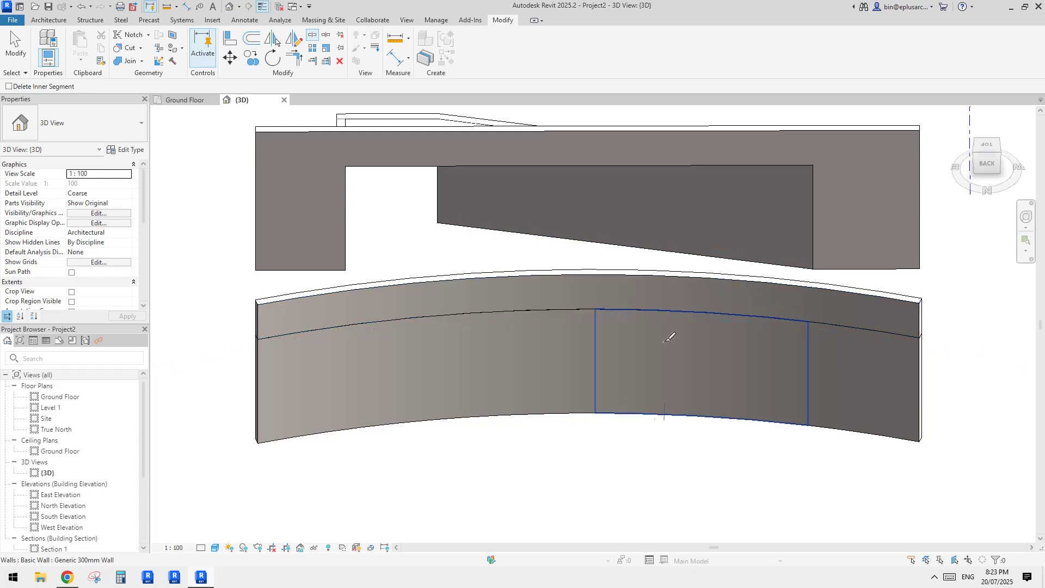
key(Escape)
- Delete the three middle segments of the lower curved wall to open the entrance between the end segments
click(670, 374)
middle_drag(645, 369, 704, 368)
ctrl+click(642, 382)
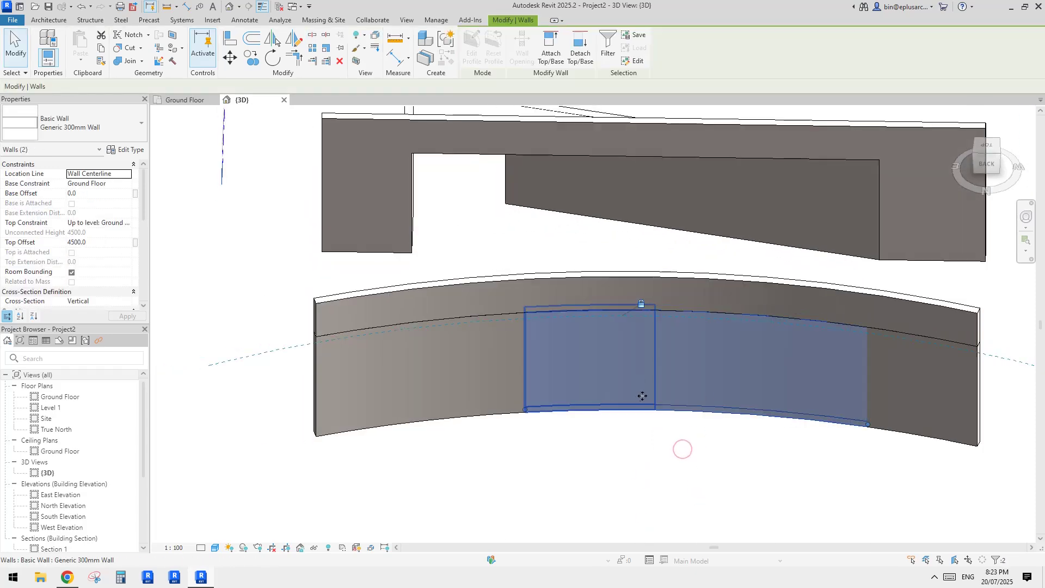
click(462, 400)
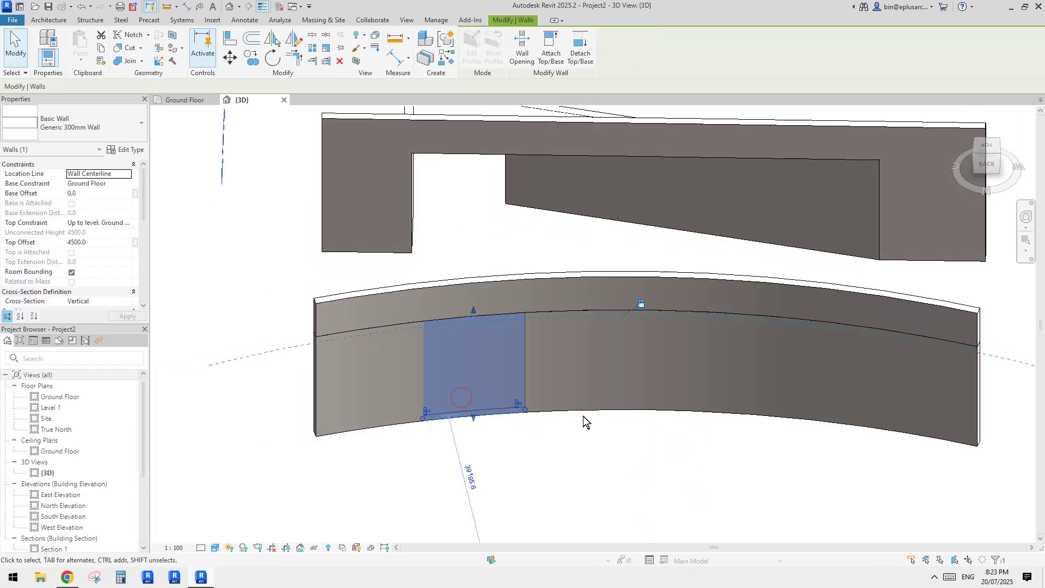
shift+middle_drag(673, 382, 674, 391)
drag(707, 447, 455, 357)
key(Delete)
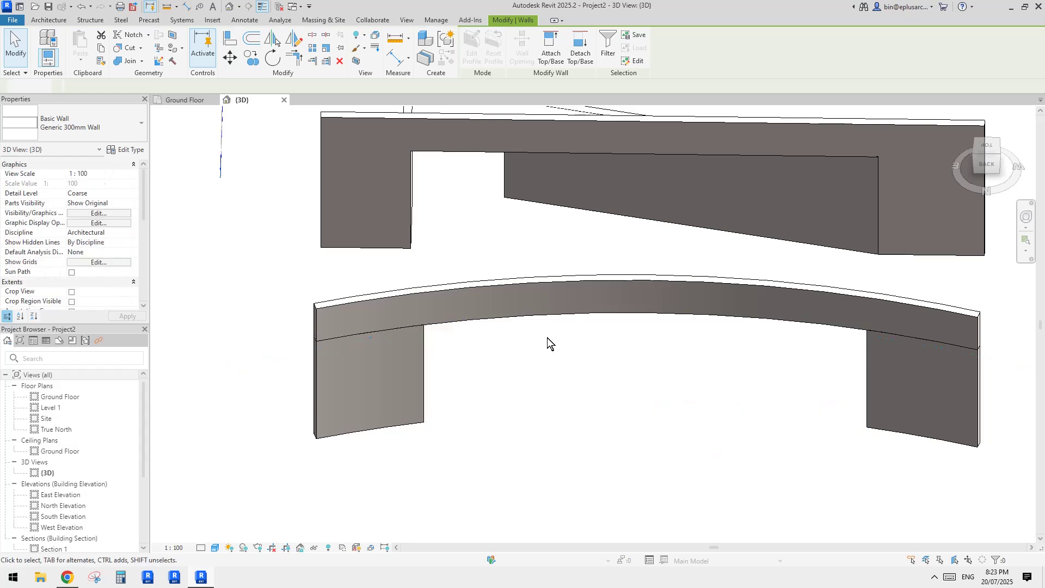
key(Escape)
- Create a wall matching the curved end segment, running straight back about 2 m perpendicular from that segment's inner end
click(986, 146)
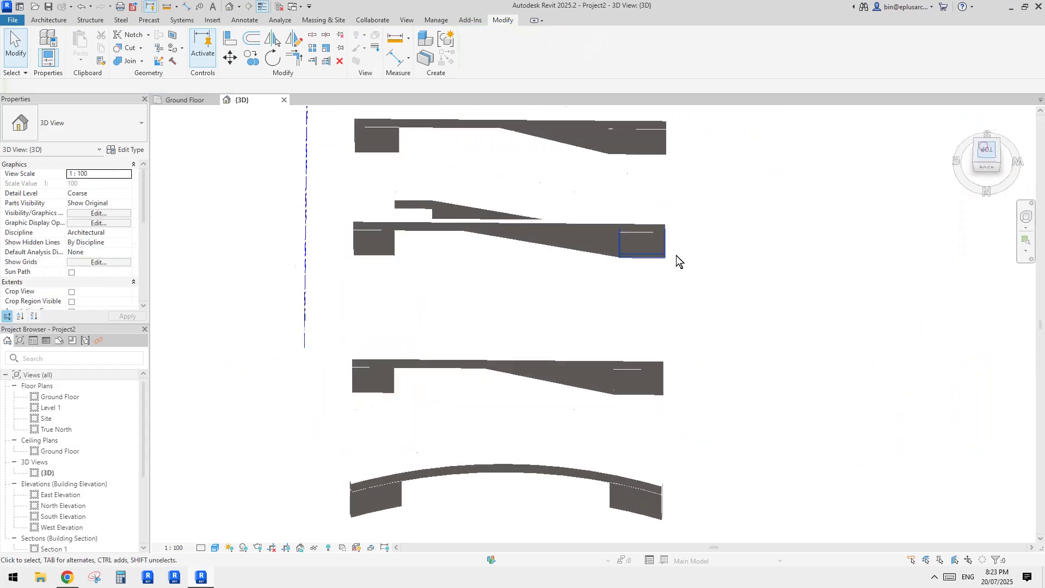
shift+middle_drag(675, 256, 551, 465)
click(544, 472)
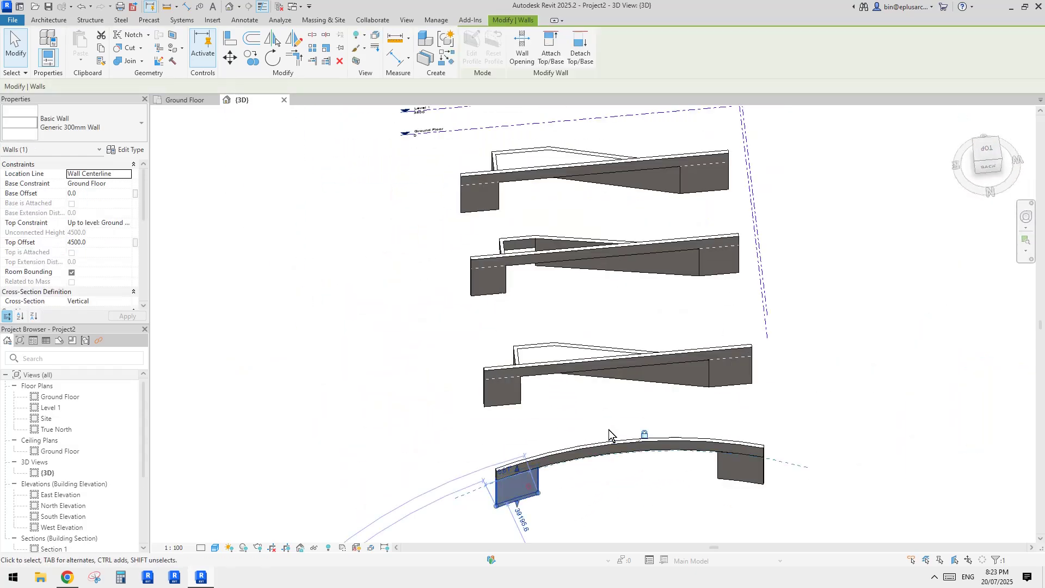
key(c)
key(s)
click(990, 145)
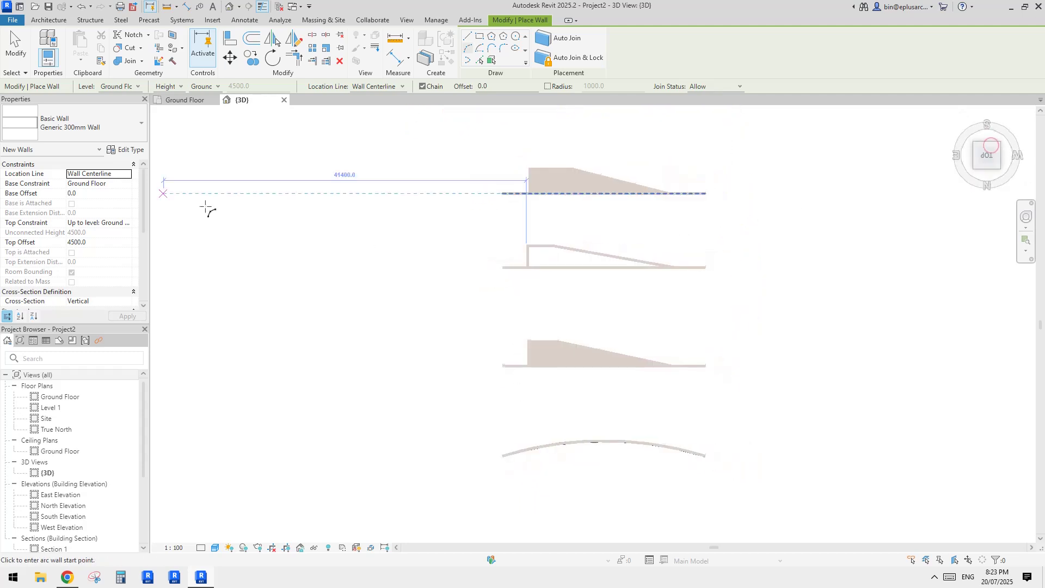
scroll(539, 492, up, 5)
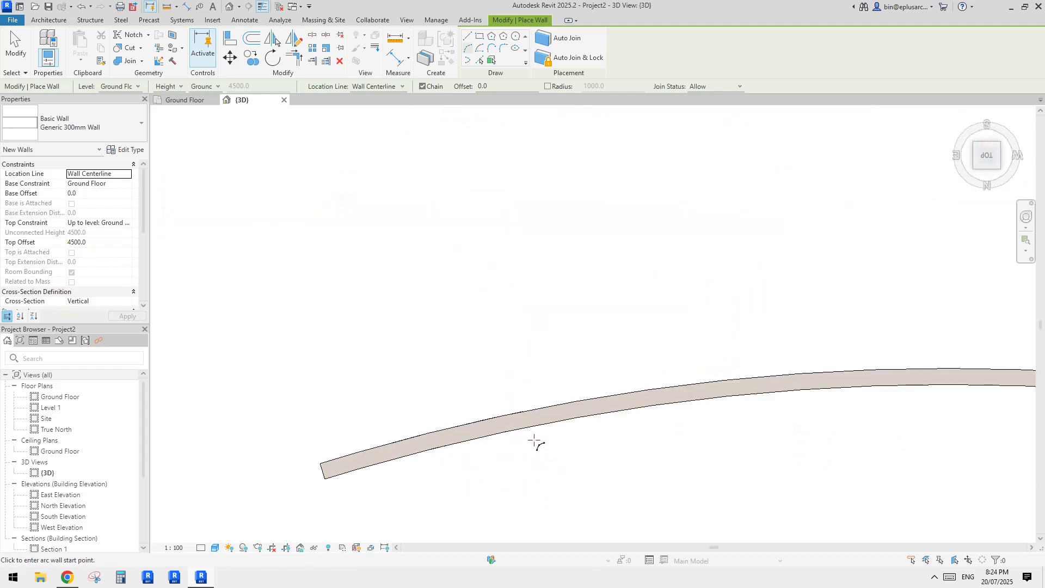
scroll(530, 438, up, 1)
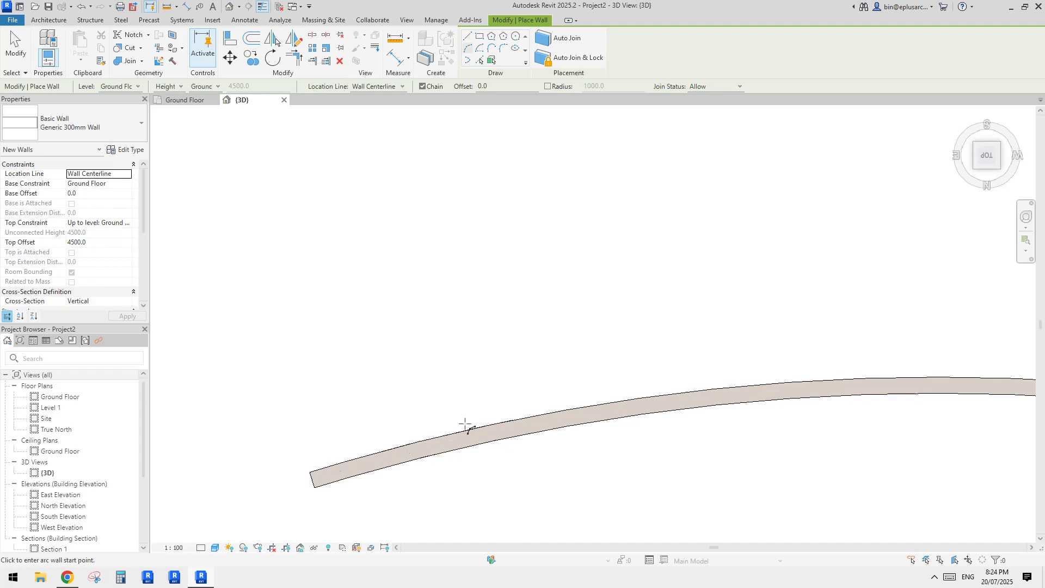
click(514, 429)
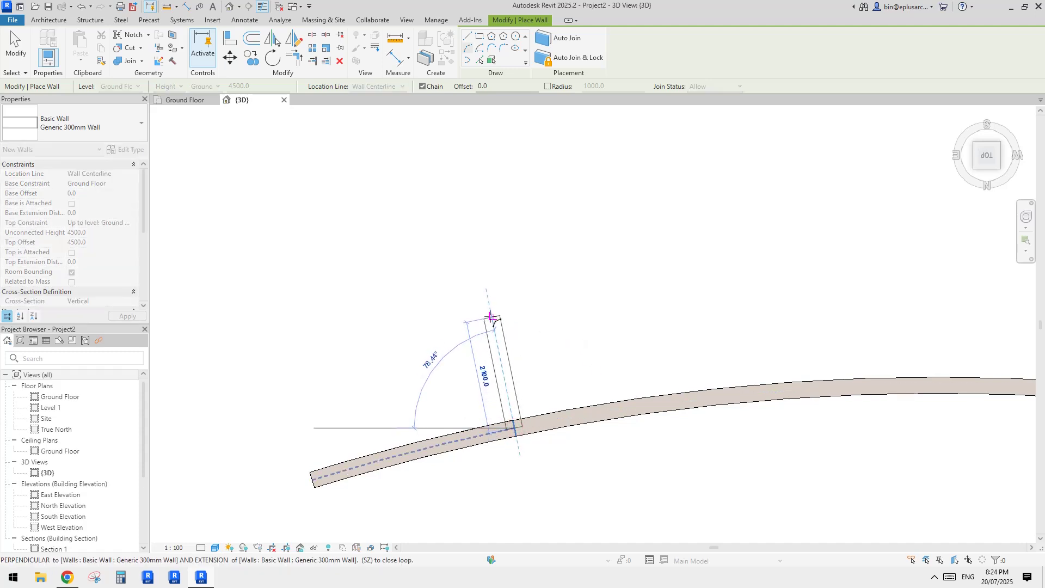
click(491, 317)
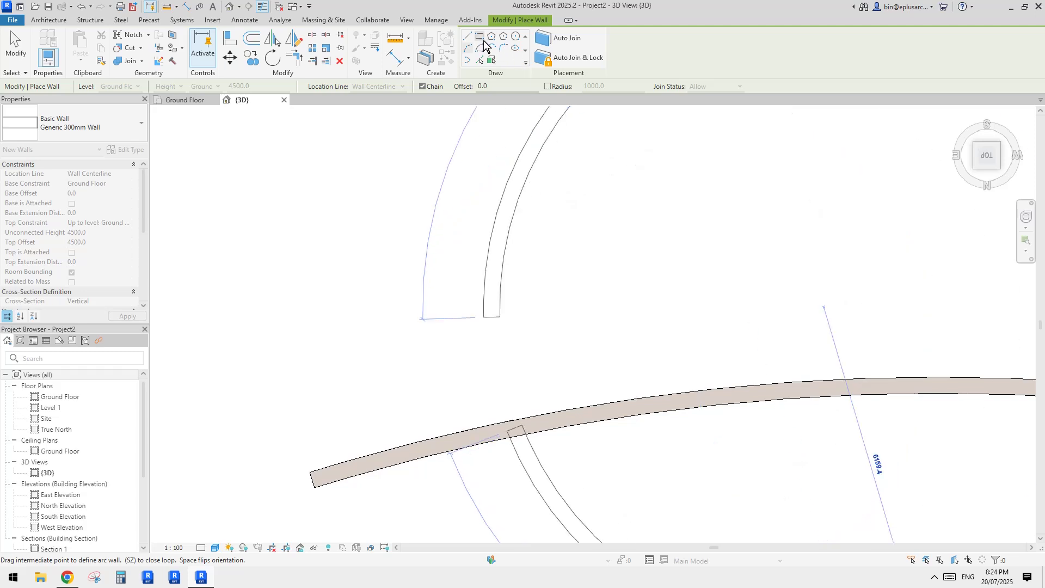
click(468, 37)
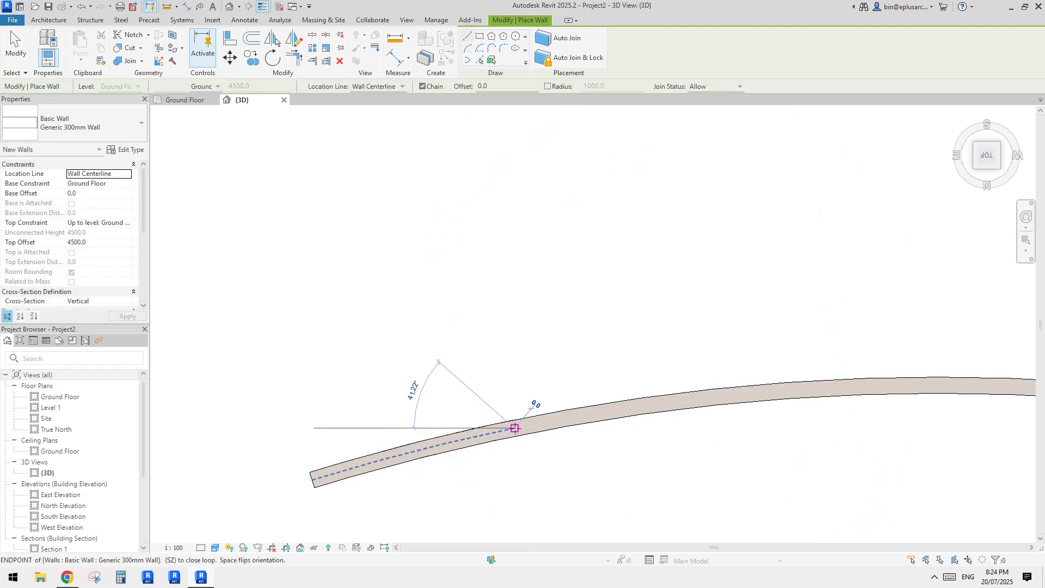
click(515, 428)
click(494, 323)
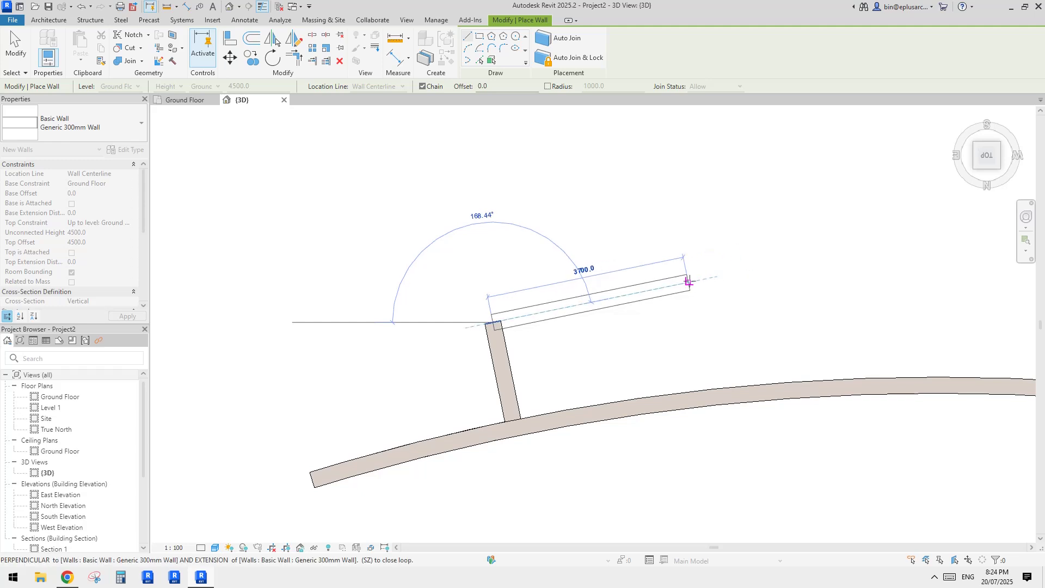
- Continue the recess with a back wall about 3.5 m long and a long angled wall returning to the opposite curved end segment
click(676, 285)
scroll(901, 351, down, 4)
middle_drag(901, 351, 651, 294)
scroll(506, 322, up, 1)
click(802, 372)
key(Escape)
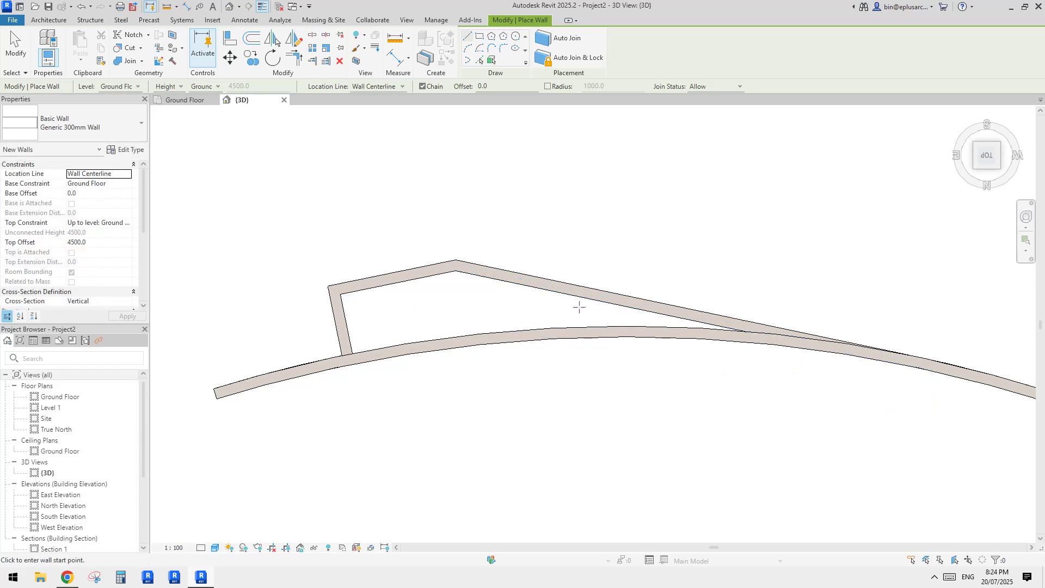
key(Escape)
- Join the geometry of both curved end segments with the upper curved band
middle_drag(519, 403, 539, 330)
click(123, 60)
scroll(420, 260, up, 1)
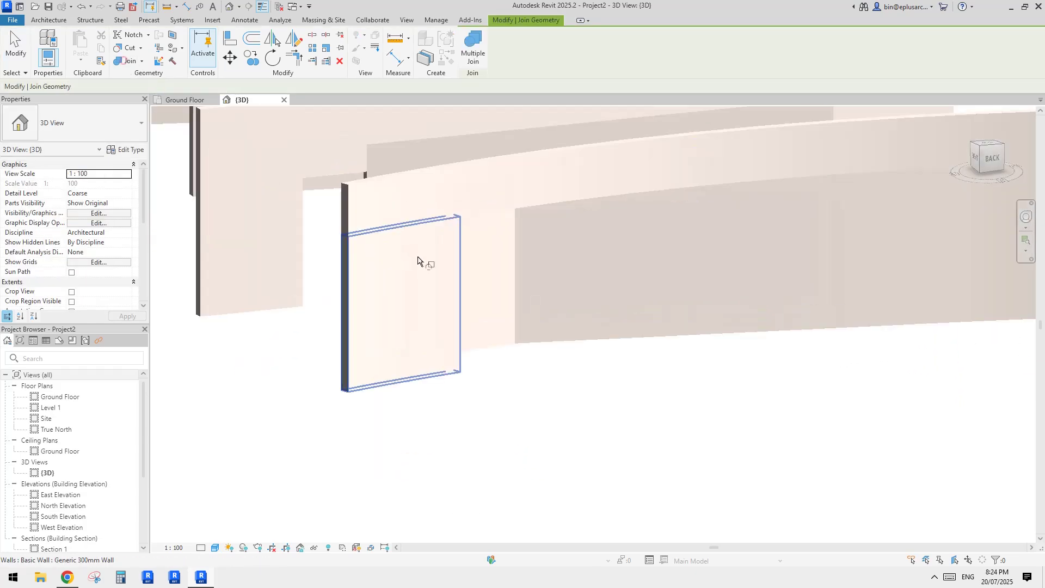
click(397, 243)
click(395, 200)
middle_drag(644, 250, 472, 294)
click(824, 233)
click(827, 200)
scroll(564, 293, down, 2)
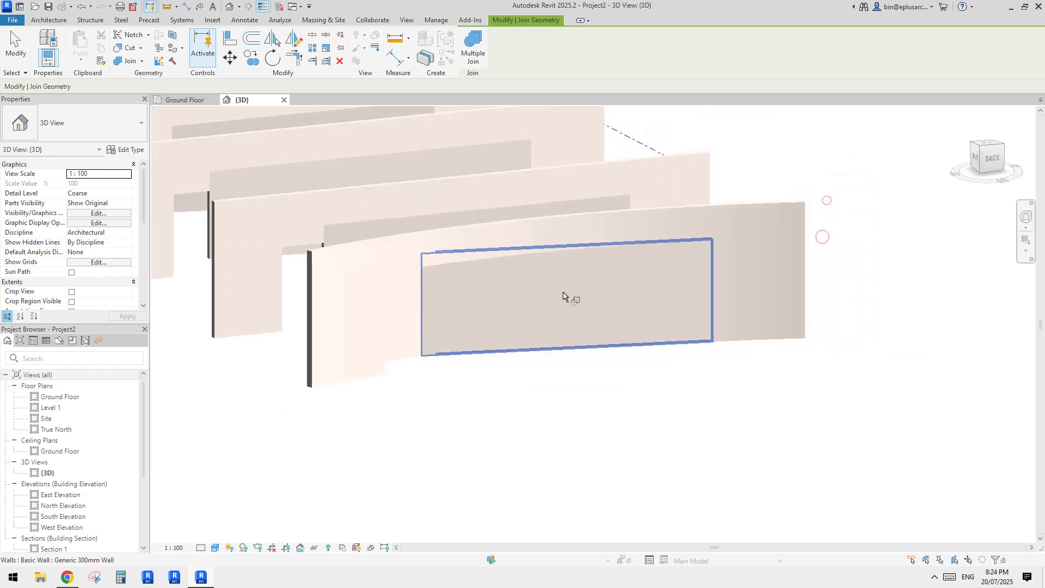
mouse_move(562, 292)
middle_down()
mouse_move(644, 293)
mouse_move(638, 247)
middle_up()
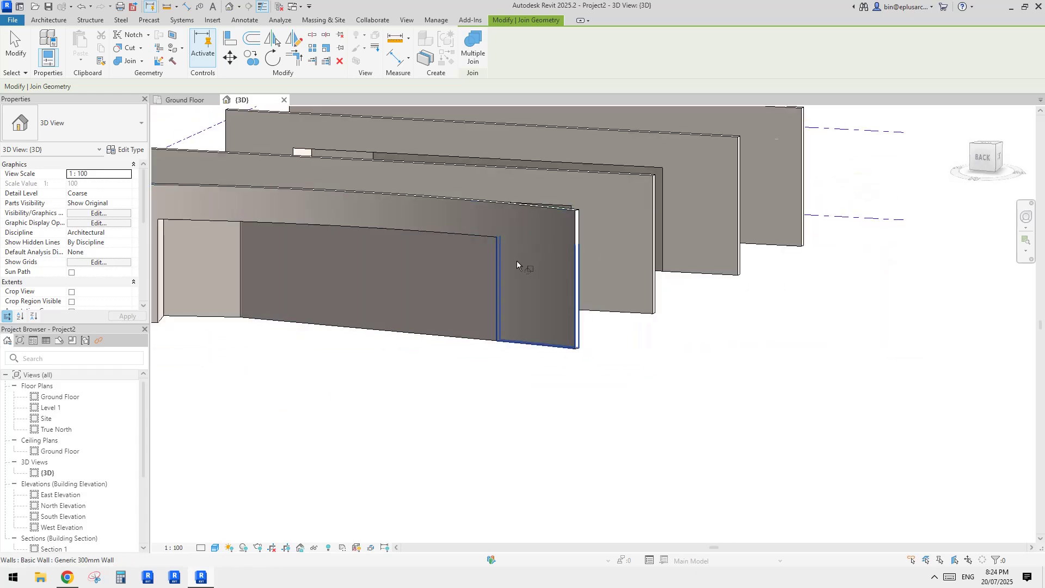
shift+middle_drag(517, 260, 546, 436)
key(Escape)
- Start a sketched ceiling matching the neighbouring entrance's ceiling, with boundary lines picked from the curved wall and recess walls
middle_drag(667, 307, 612, 338)
click(656, 299)
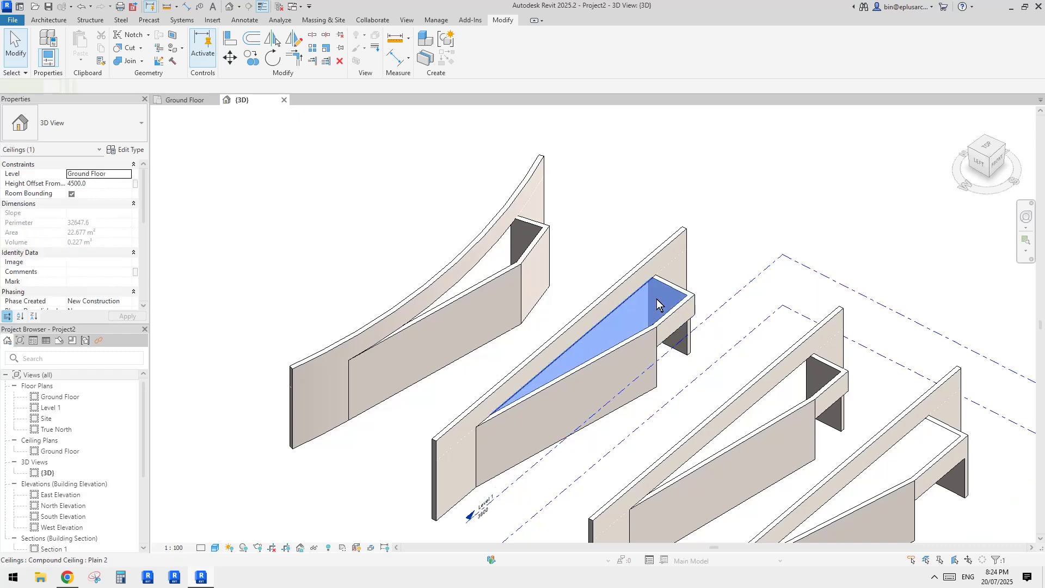
key(c)
key(s)
scroll(514, 264, up, 3)
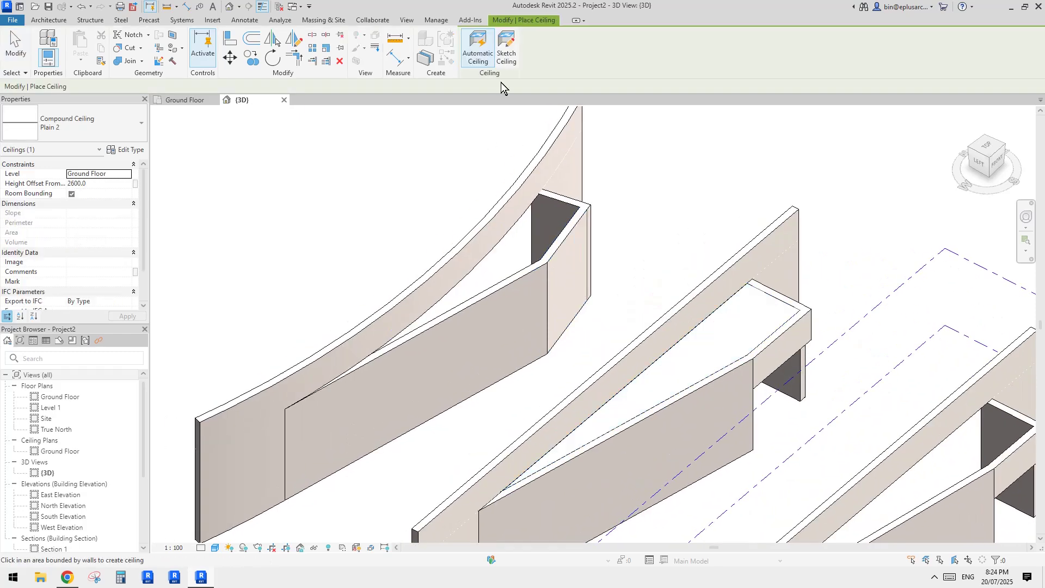
click(506, 52)
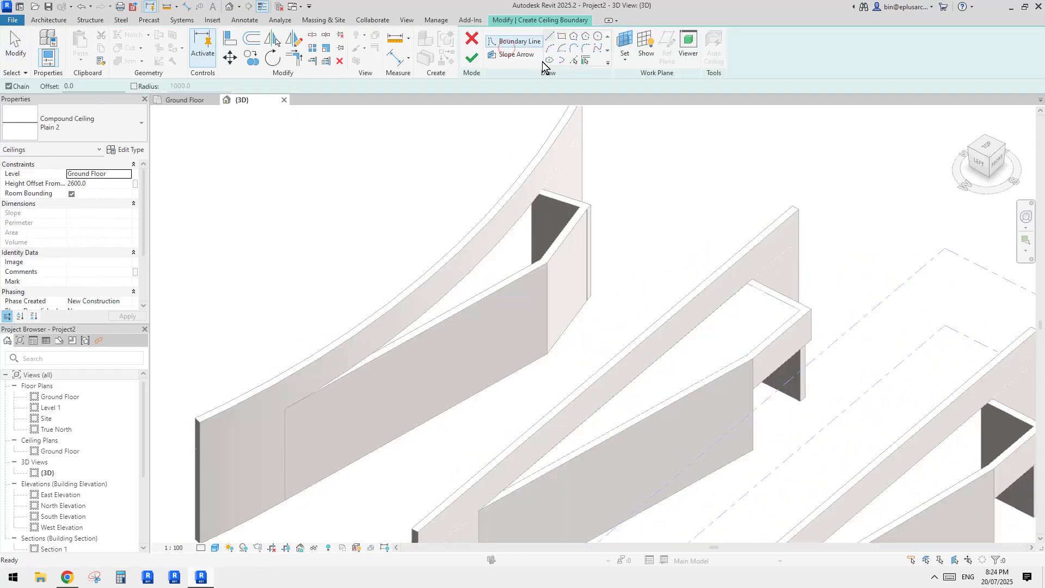
click(515, 213)
- Trim the curved ceiling boundary line to meet the line along the recess's short side wall
key(t)
key(r)
click(506, 289)
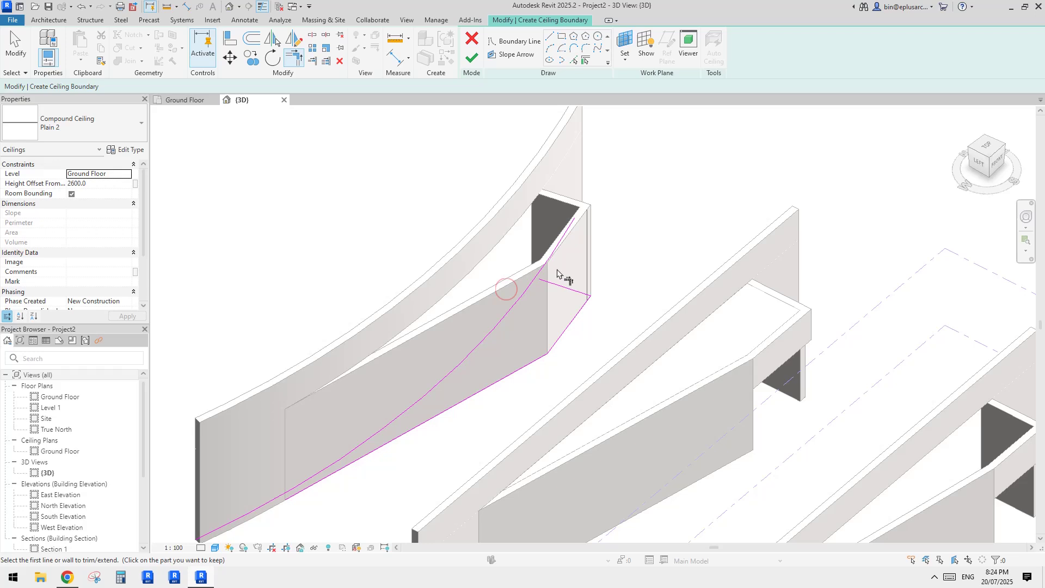
click(531, 289)
middle_drag(482, 354, 562, 277)
- Move the curved boundary line to the wall's recess-side face and trim it against the long angled boundary line
key(Escape)
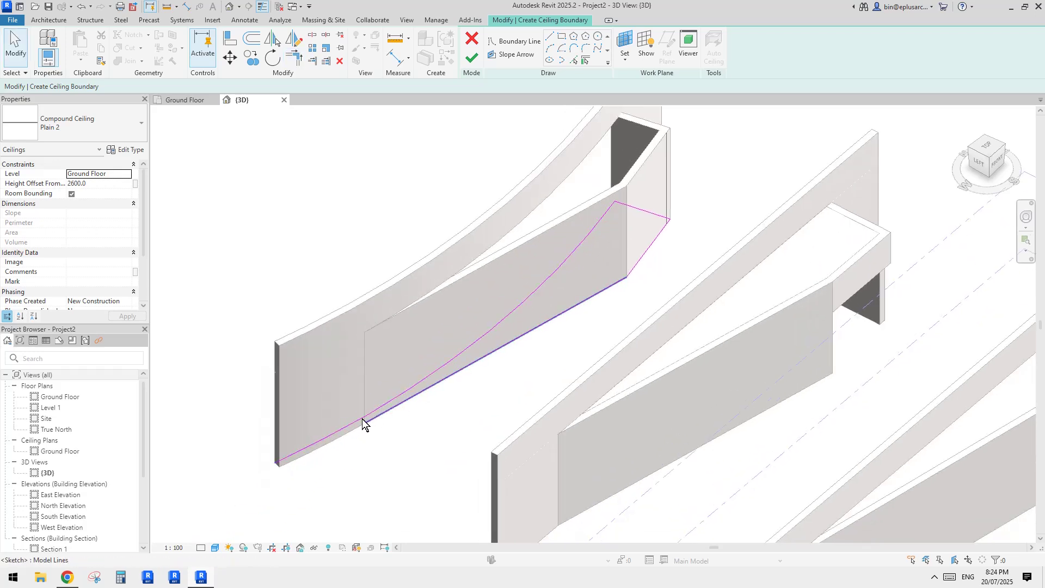
click(392, 409)
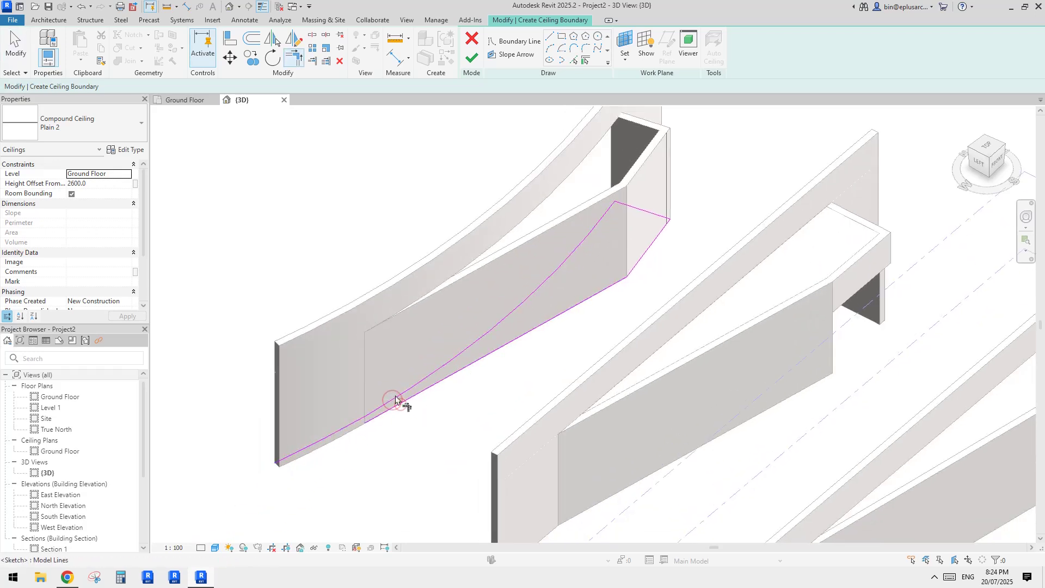
key(Escape)
click(512, 310)
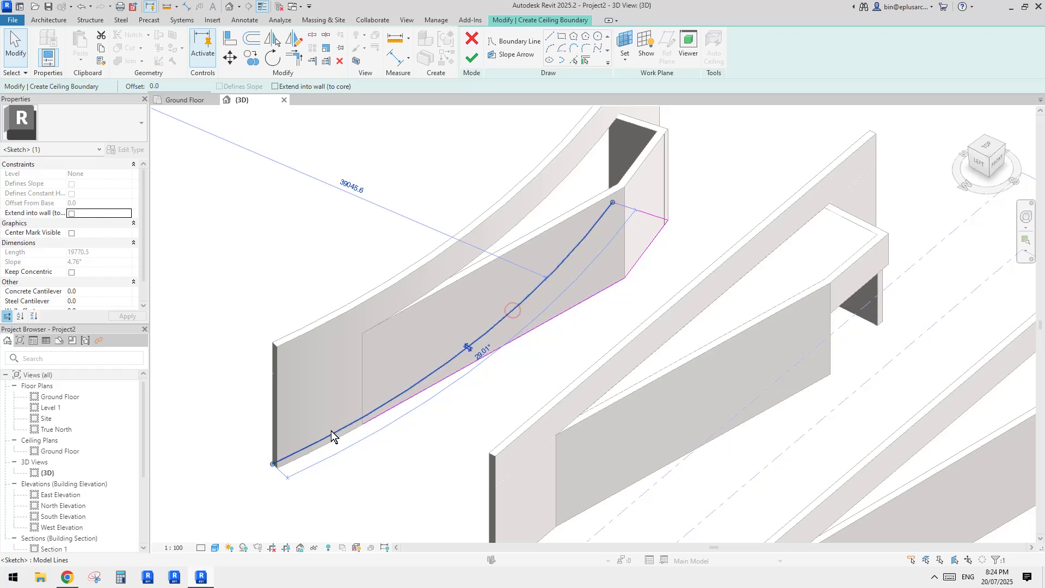
middle_drag(400, 302, 385, 323)
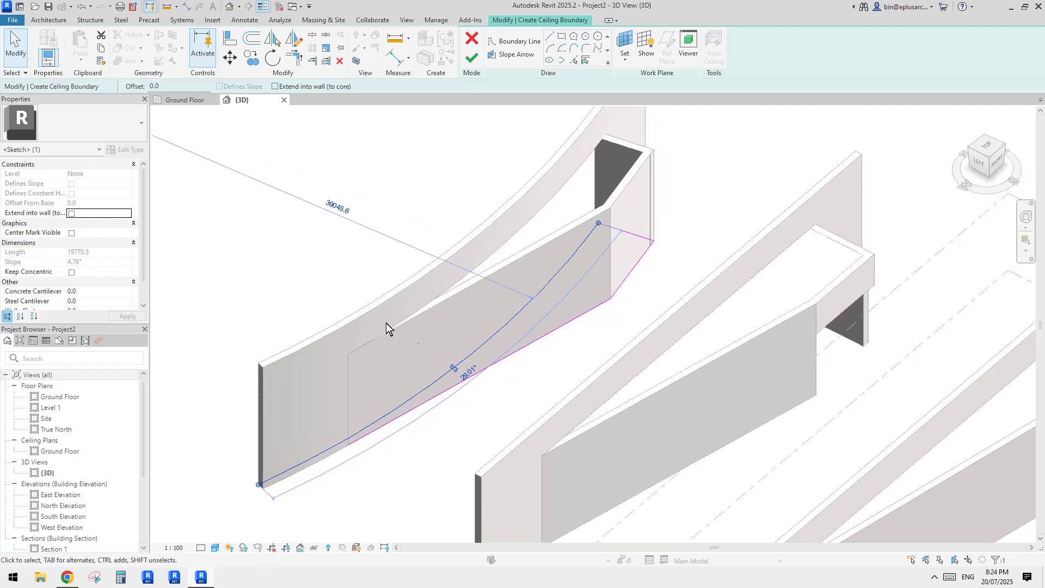
key(t)
key(r)
click(492, 344)
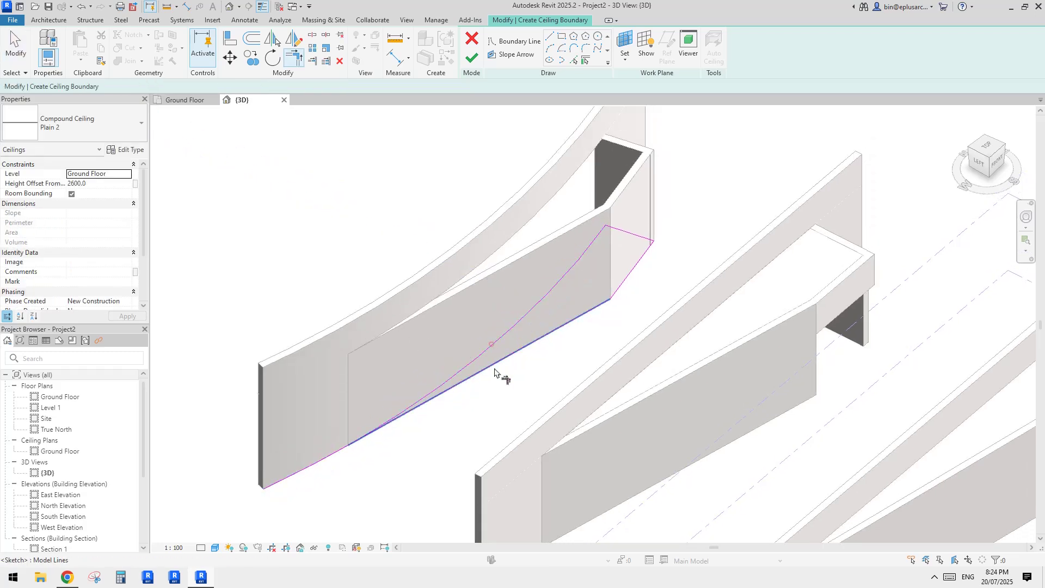
click(618, 288)
- Set the remaining ceiling boundary lines to the recess walls' inner faces and finish the ceiling sketch
scroll(646, 282, up, 1)
scroll(645, 282, down, 1)
click(632, 269)
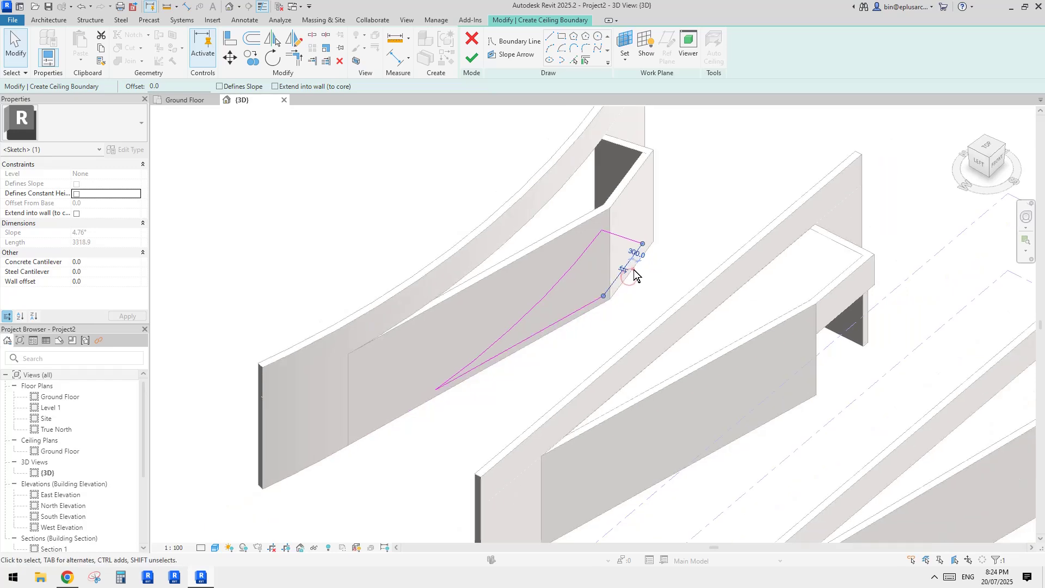
middle_drag(580, 286, 578, 292)
middle_drag(610, 250, 599, 260)
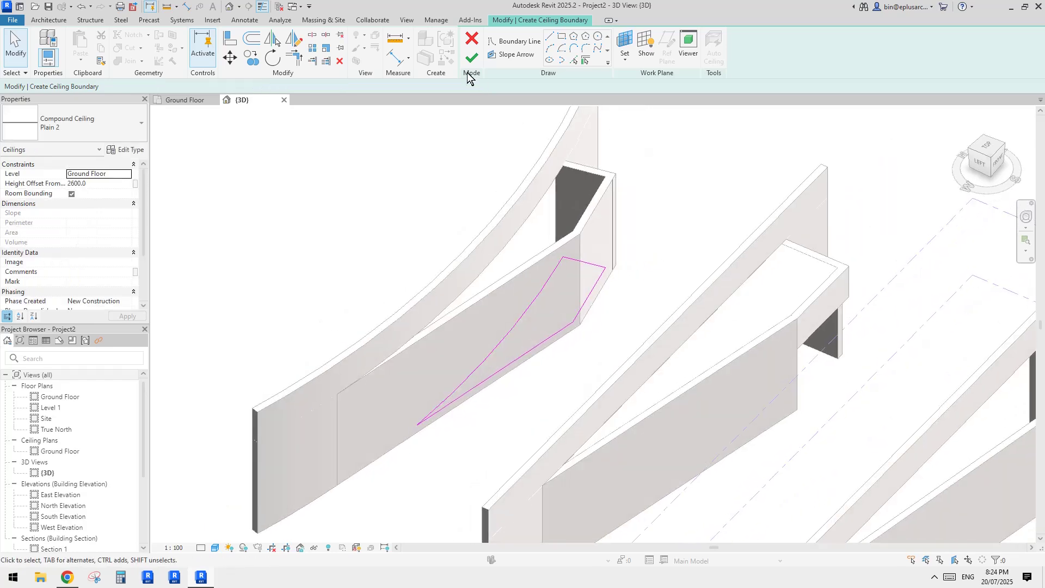
click(471, 61)
- Align the height of the new recess ceiling with the neighbouring entrance's ceiling
shift+middle_drag(594, 188, 644, 271)
key(a)
key(l)
click(744, 266)
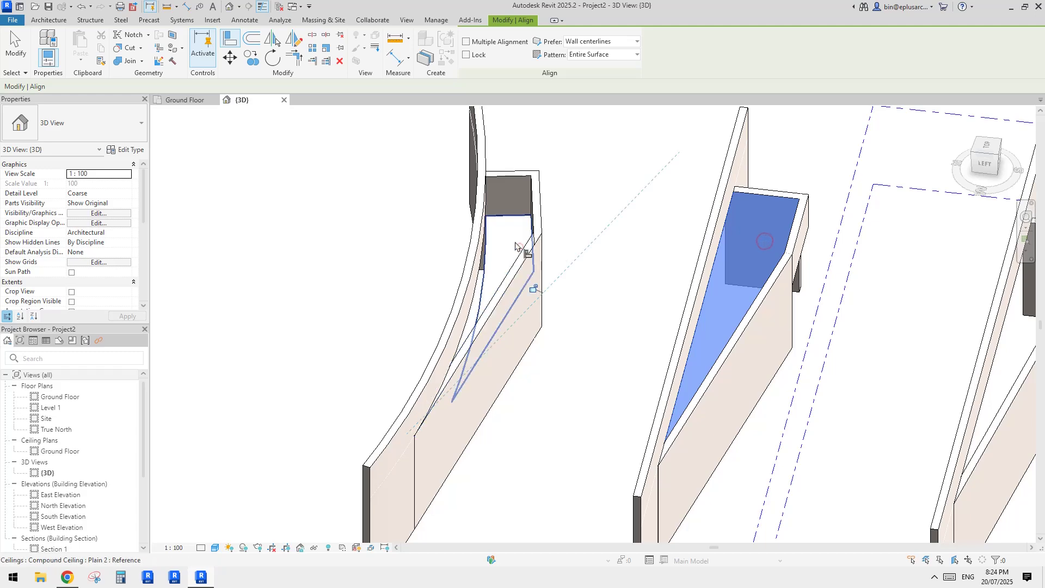
click(738, 233)
click(500, 232)
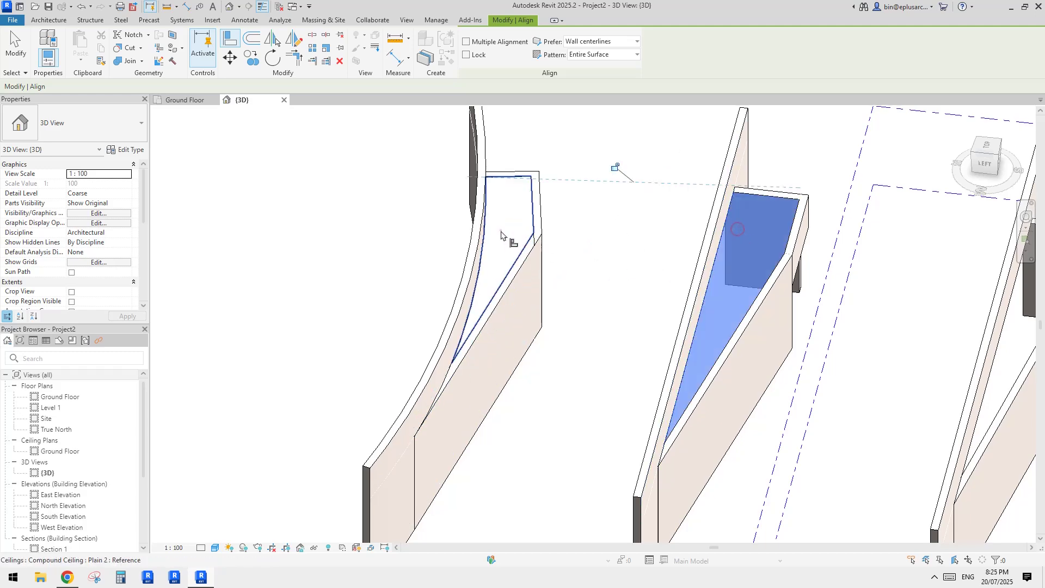
scroll(529, 207, up, 1)
scroll(530, 204, up, 1)
click(526, 219)
scroll(550, 218, up, 3)
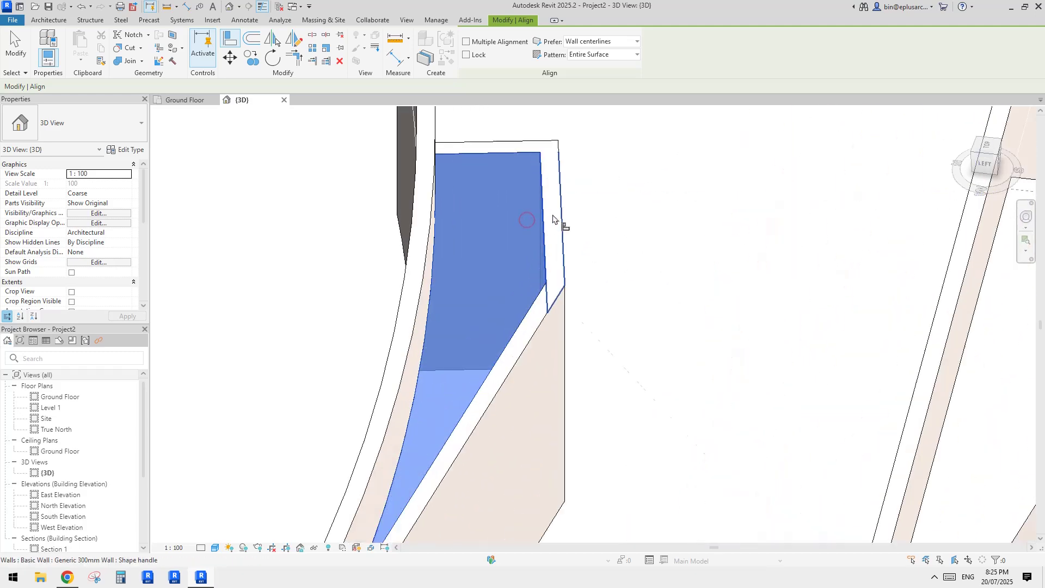
click(552, 214)
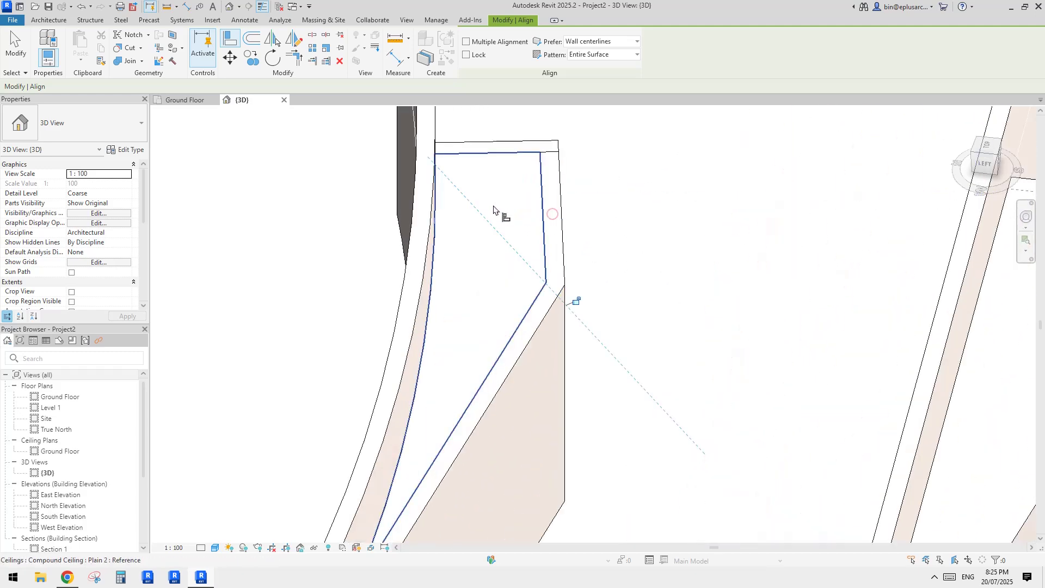
- Join the new ceiling's geometry with the adjoining recess walls and check the curved entrance from the front
click(126, 61)
click(481, 224)
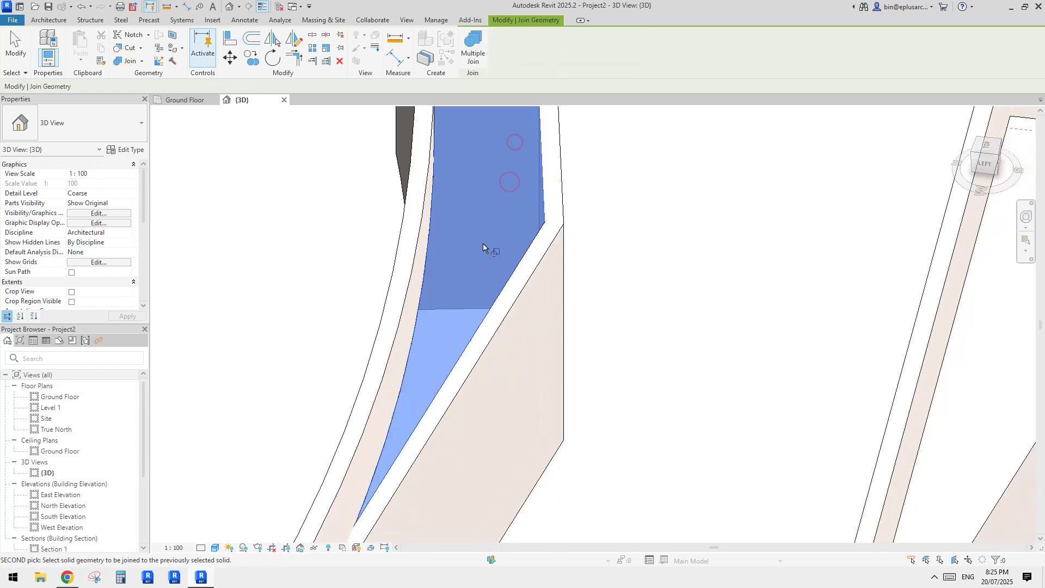
click(517, 303)
scroll(519, 305, down, 3)
shift+middle_drag(542, 306, 462, 294)
mouse_move(417, 329)
middle_down()
mouse_move(459, 298)
mouse_move(698, 256)
mouse_move(730, 201)
mouse_move(693, 177)
mouse_move(525, 268)
mouse_move(572, 275)
mouse_move(696, 336)
mouse_move(765, 354)
mouse_move(687, 308)
mouse_move(654, 311)
mouse_move(631, 338)
mouse_move(634, 380)
mouse_move(656, 361)
mouse_move(559, 298)
mouse_move(555, 326)
mouse_move(564, 325)
mouse_move(551, 325)
mouse_move(550, 302)
middle_up()
key(Escape)
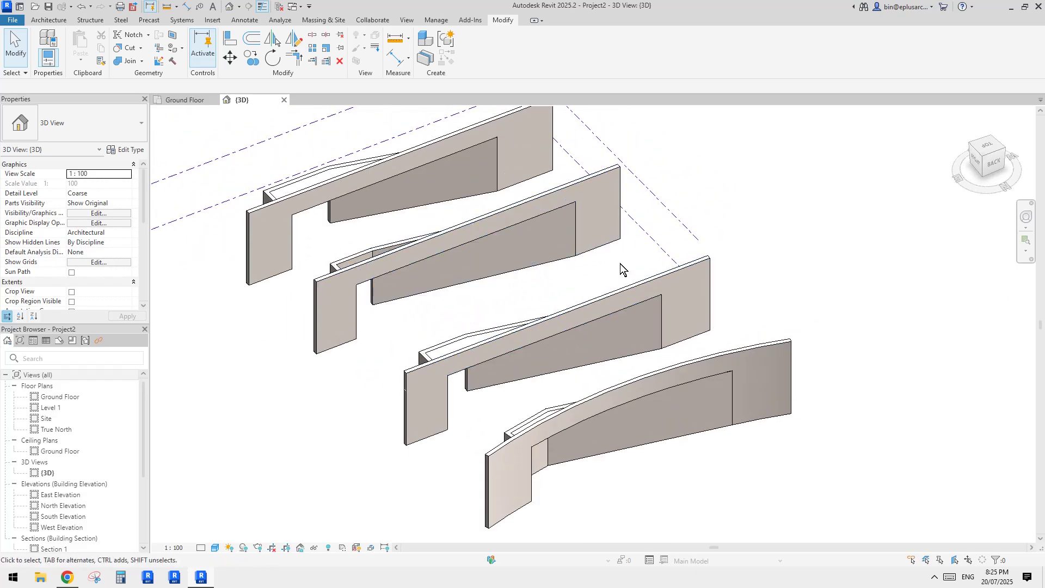
mouse_move(585, 290)
shift+middle_down()
mouse_move(603, 295)
mouse_move(596, 301)
shift+middle_up()
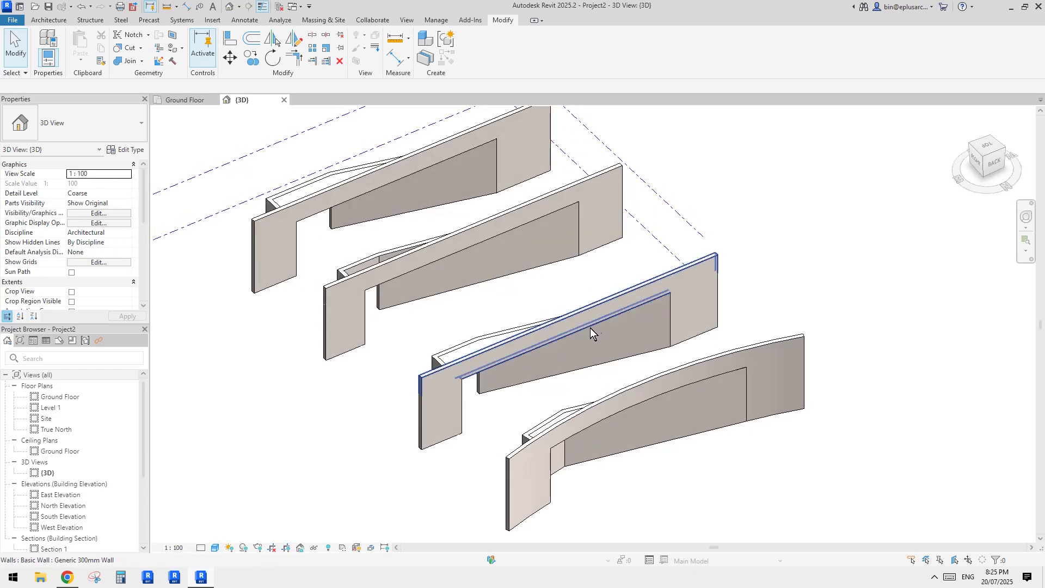
middle_drag(604, 333, 608, 332)
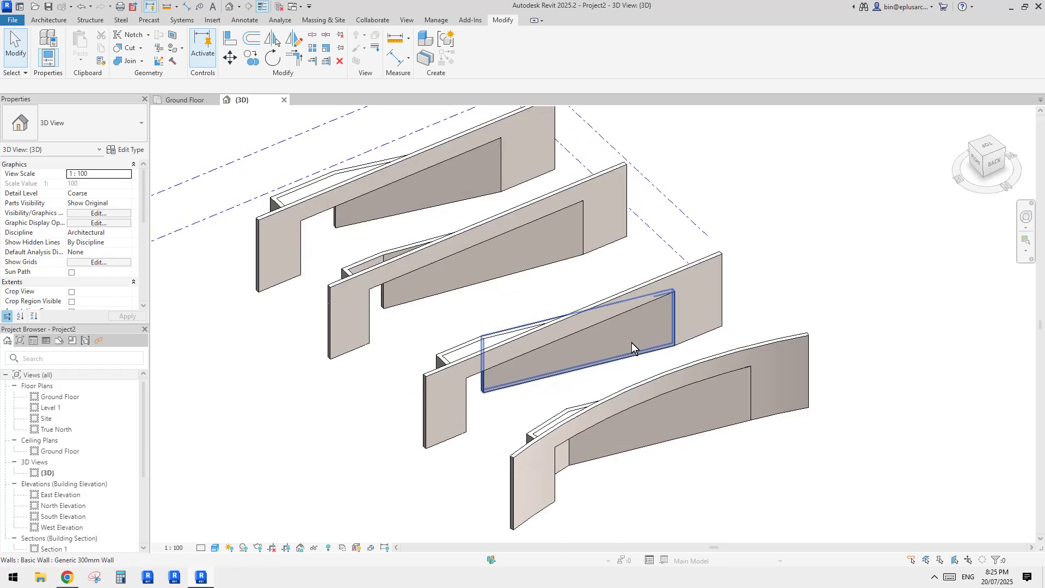